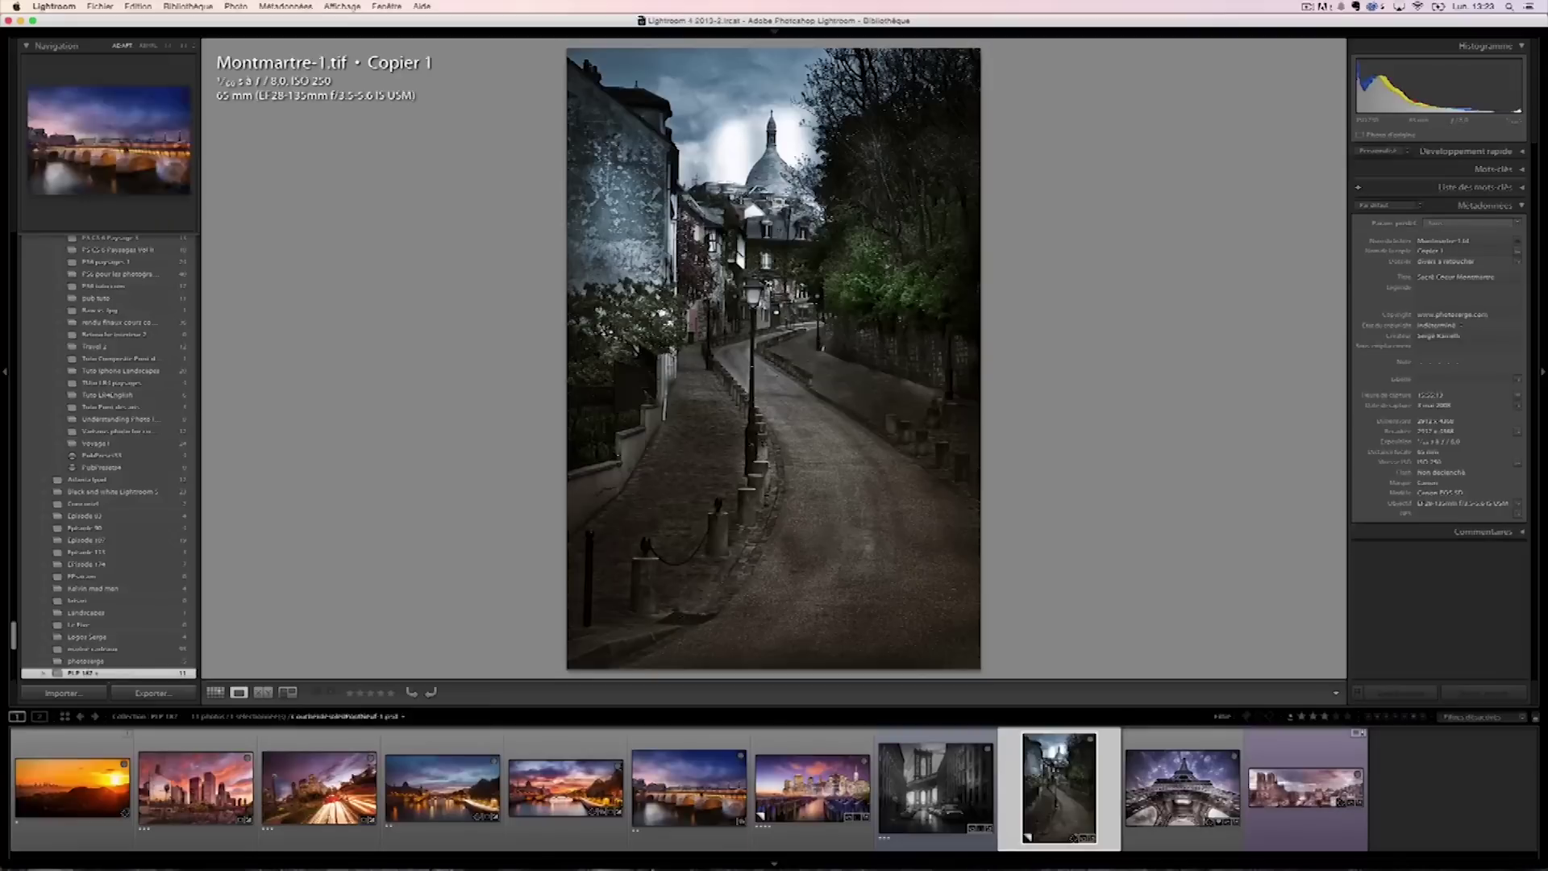
Display the NewYork-14 Manhattan Bridge photo from the Filmstrip
click(900, 798)
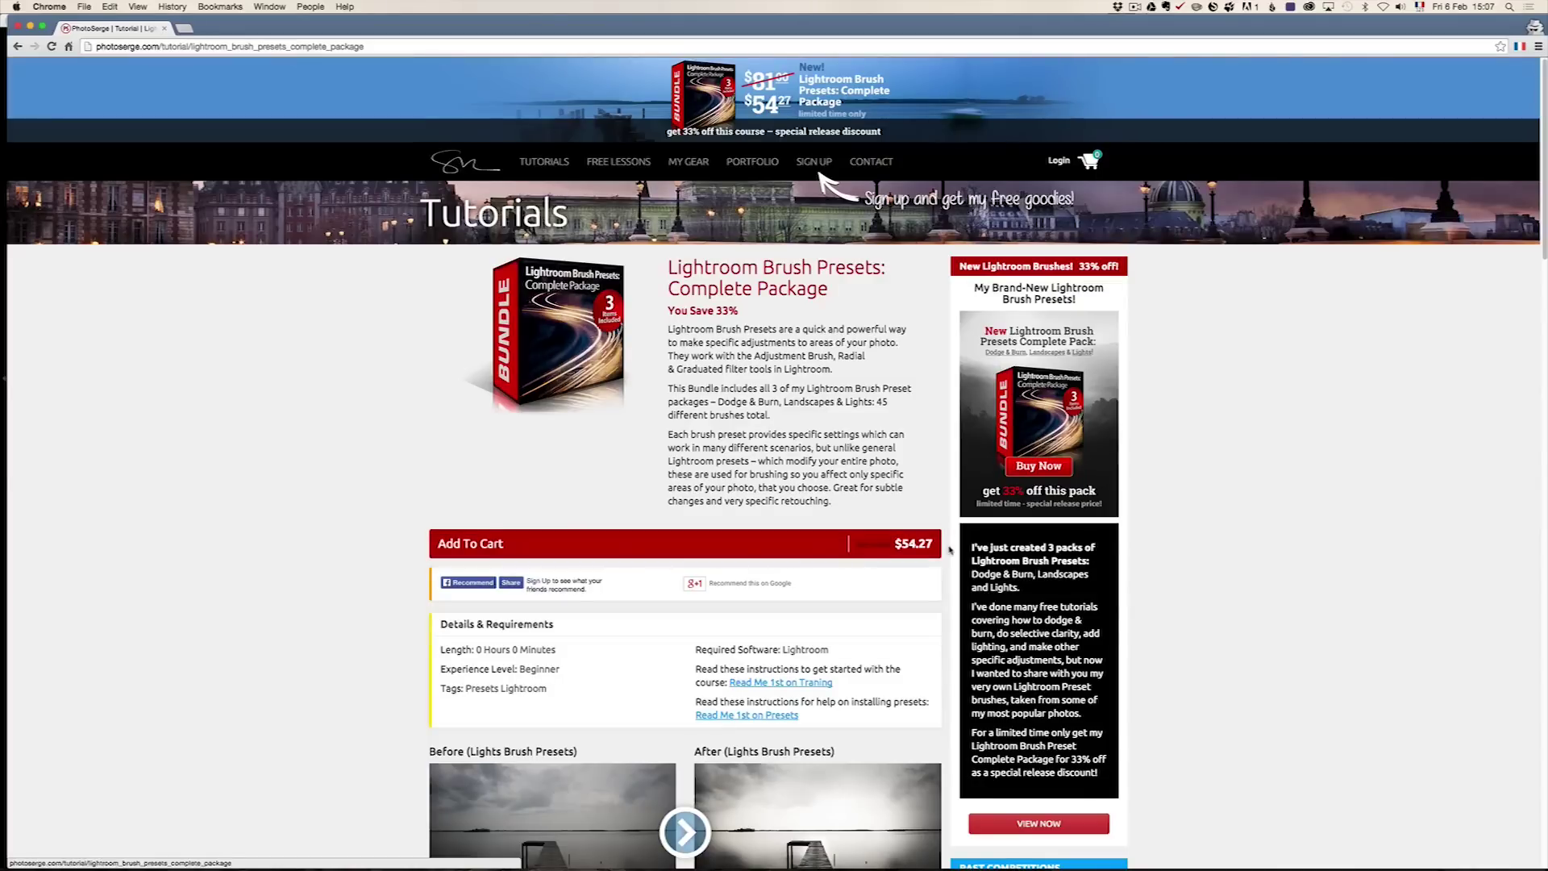
scroll(1271, 482, down, 7)
scroll(1271, 483, down, 5)
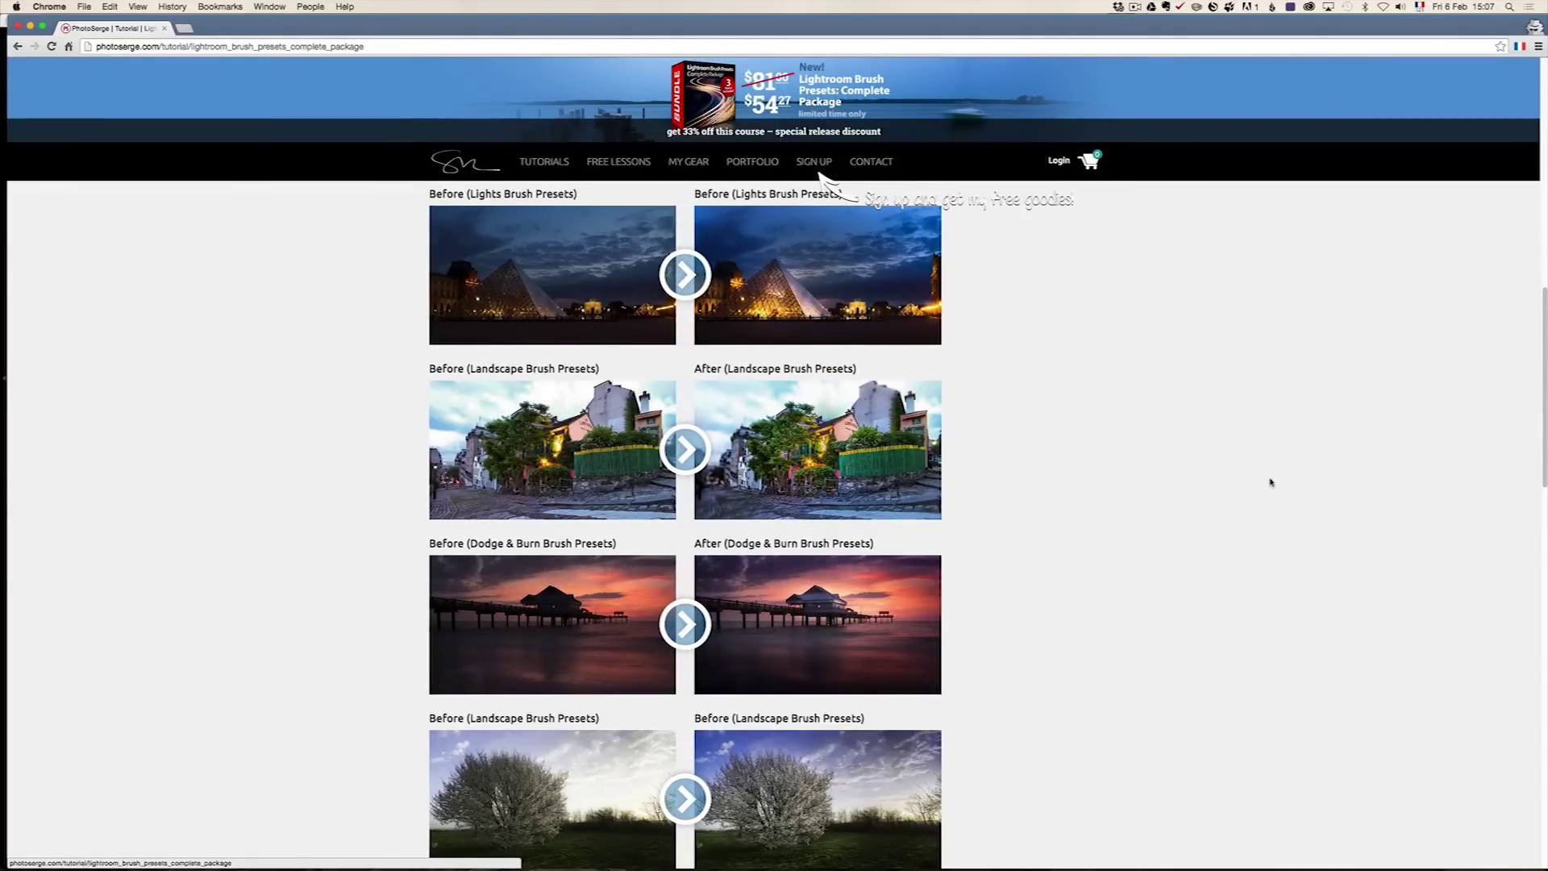
scroll(1271, 482, up, 4)
scroll(1271, 483, up, 5)
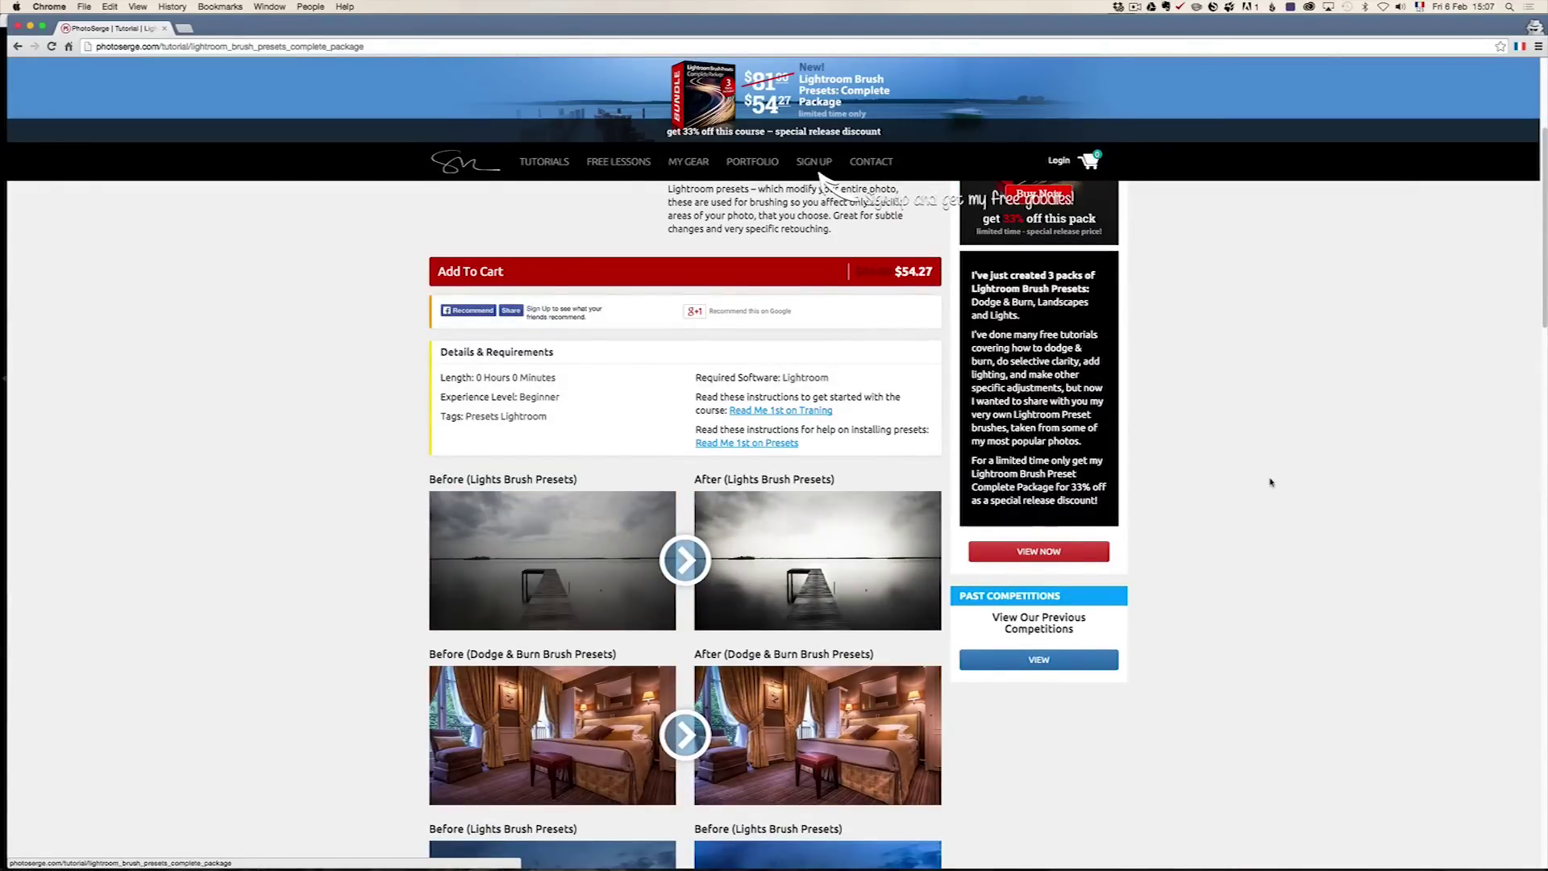
scroll(1271, 482, down, 3)
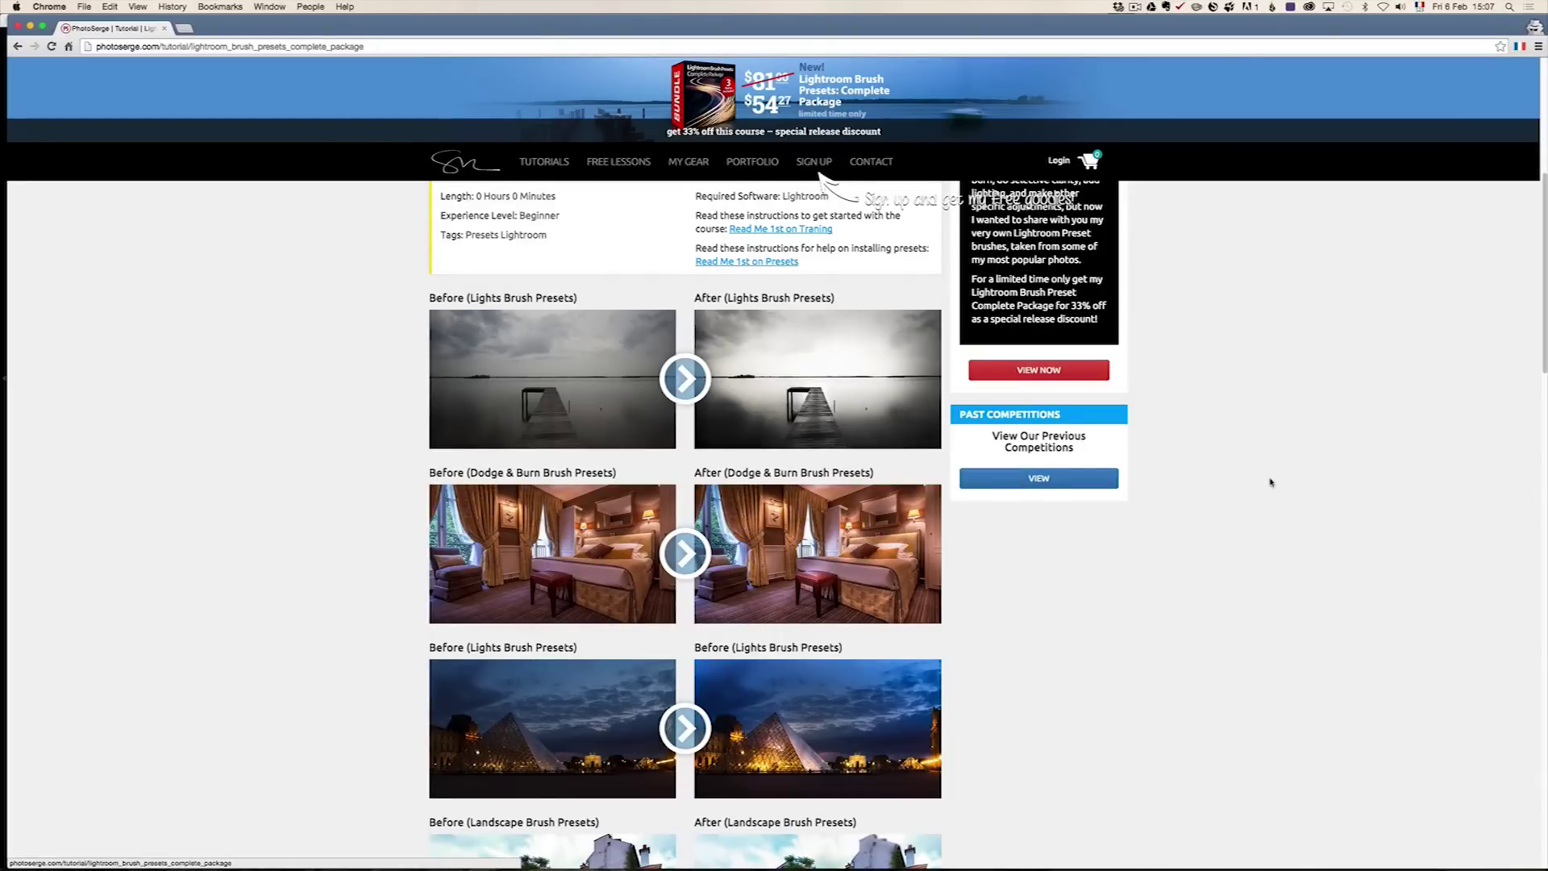
scroll(1263, 482, up, 6)
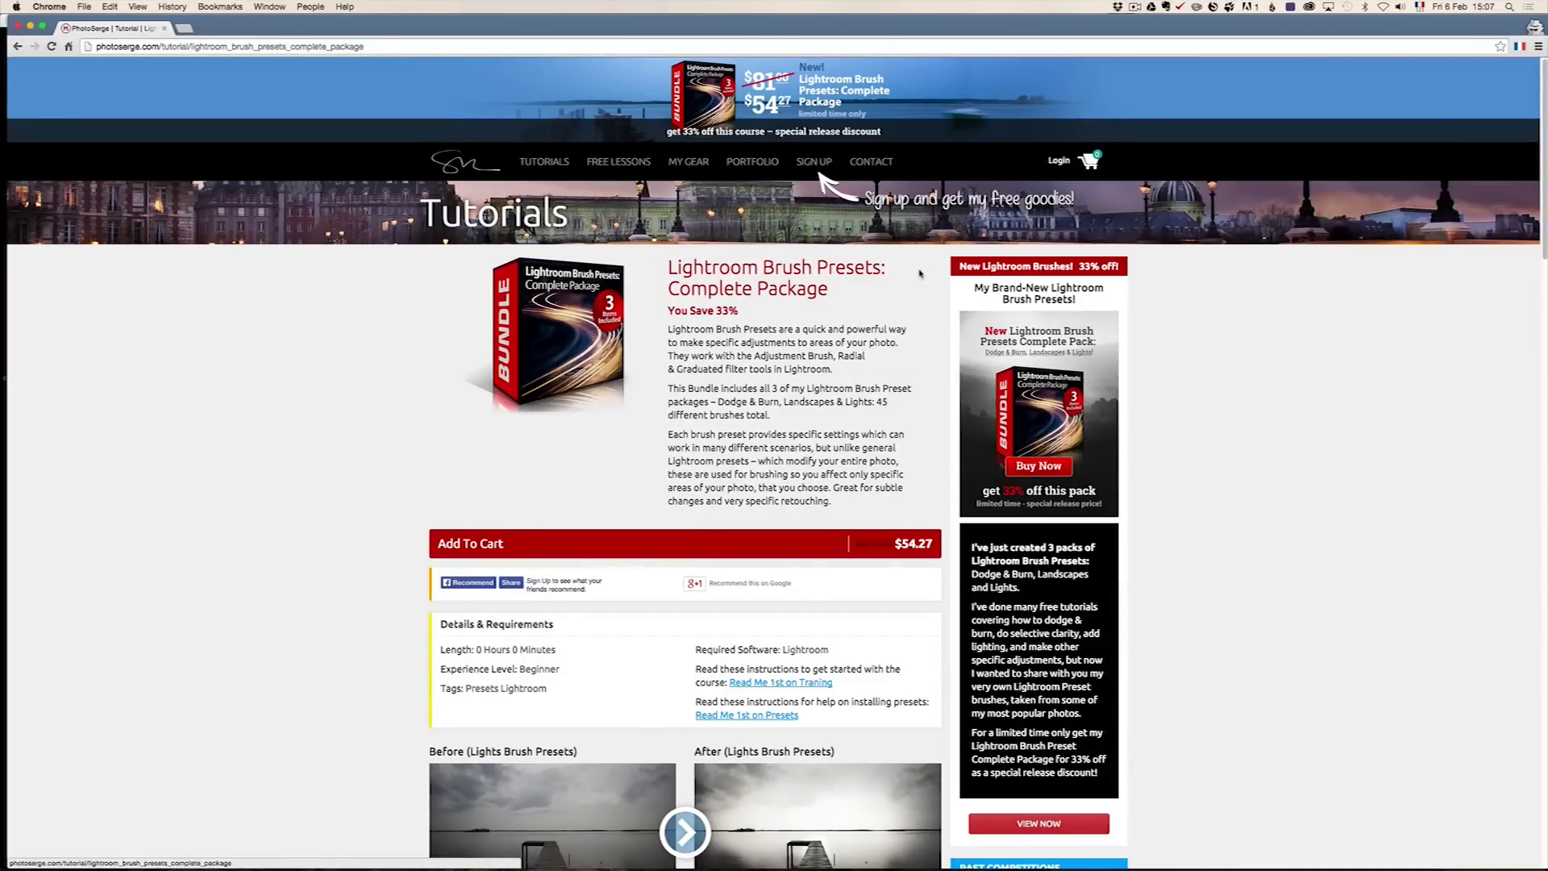
scroll(1164, 521, down, 3)
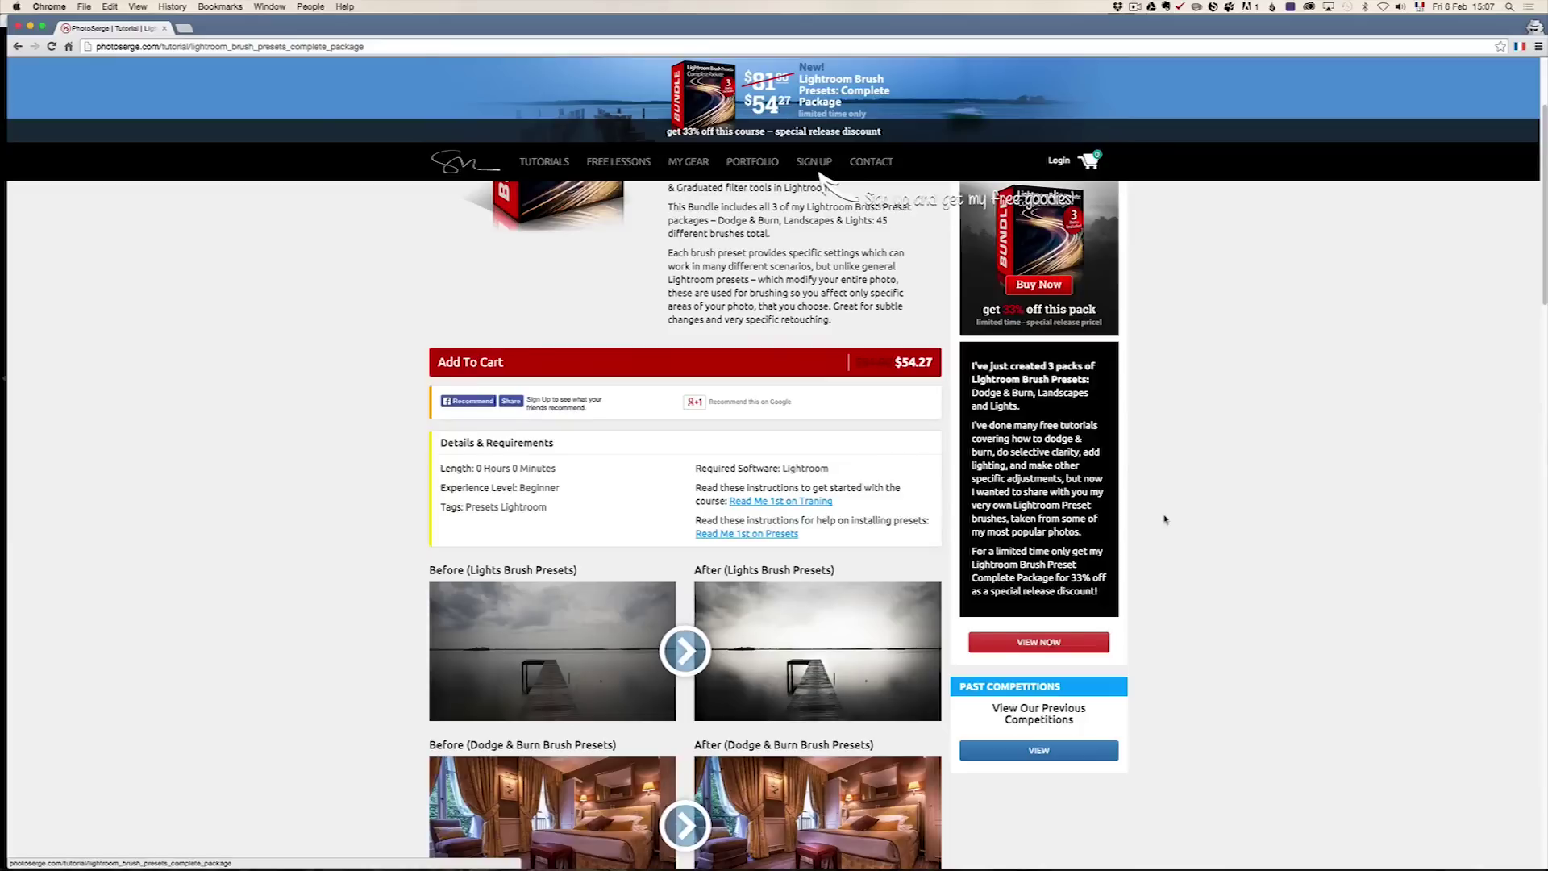
scroll(1164, 521, down, 7)
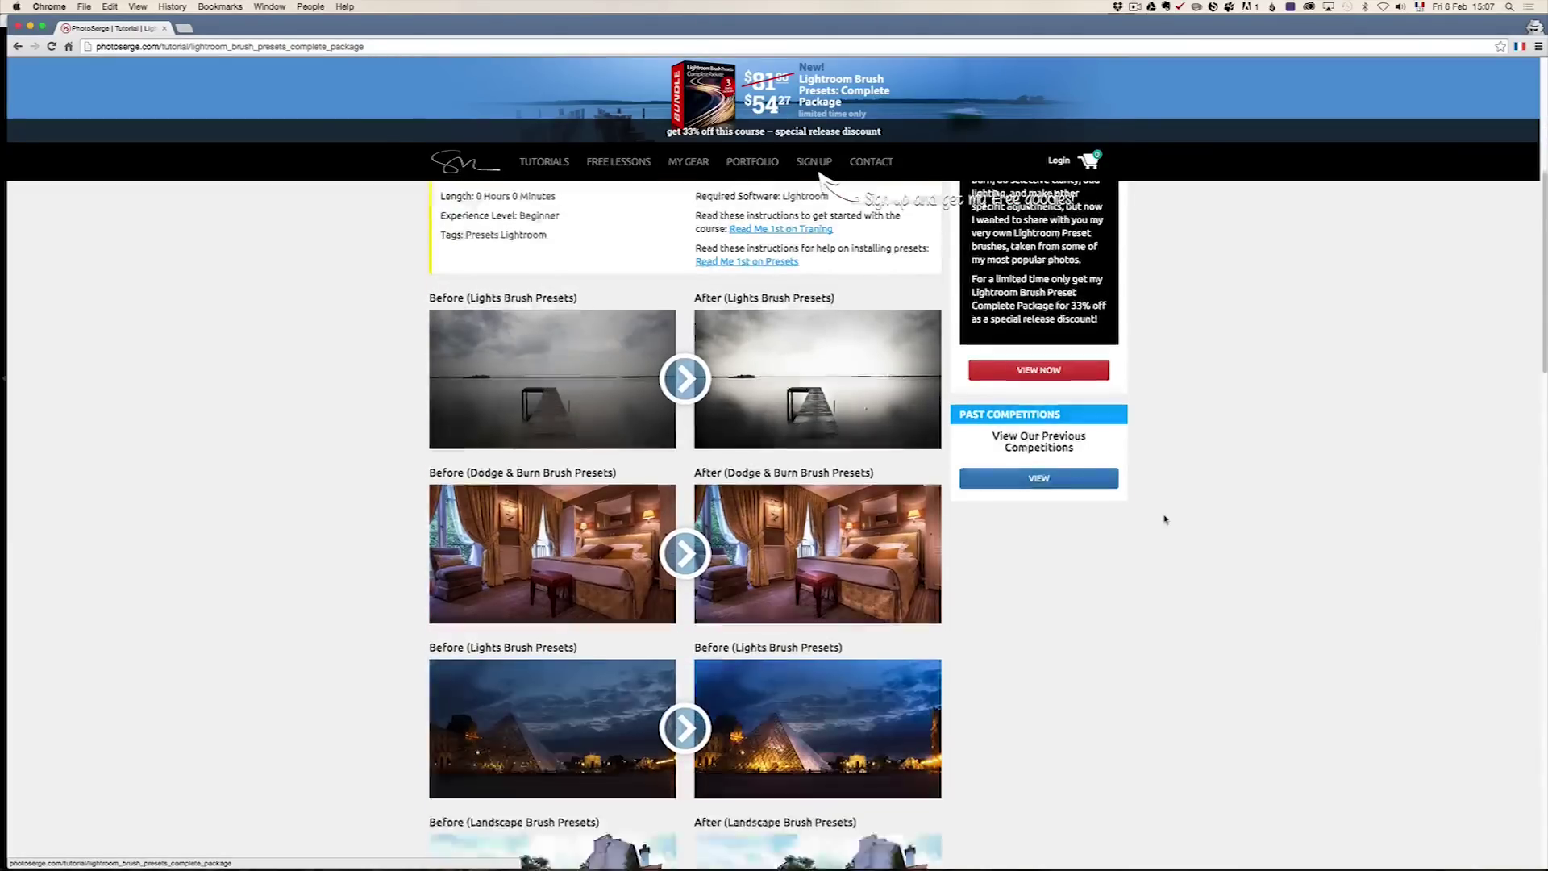
scroll(1060, 449, down, 18)
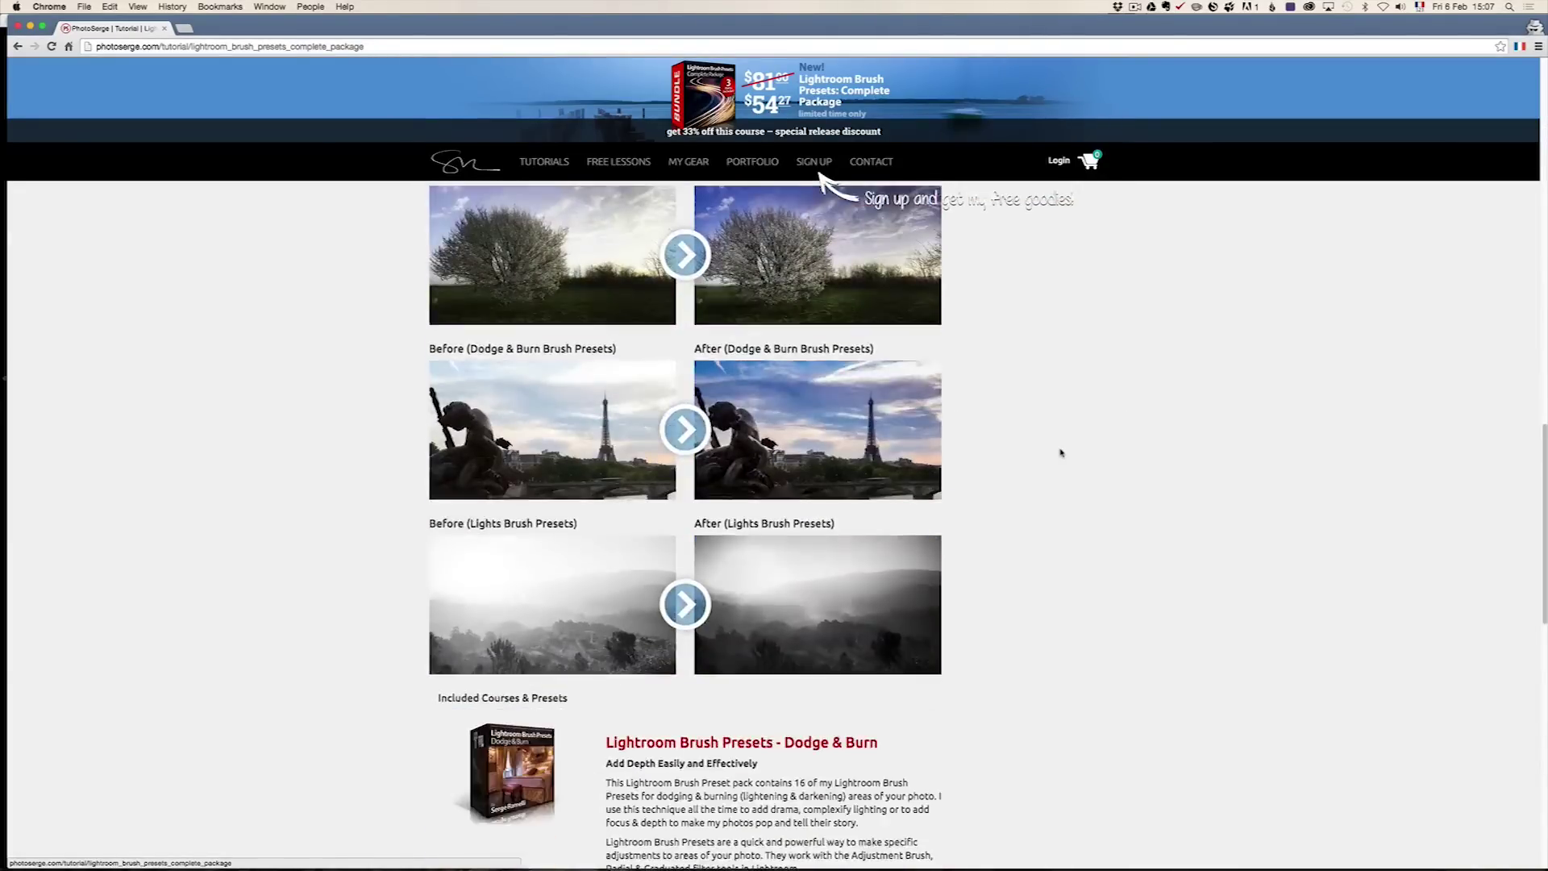
scroll(883, 445, down, 4)
scroll(756, 427, up, 4)
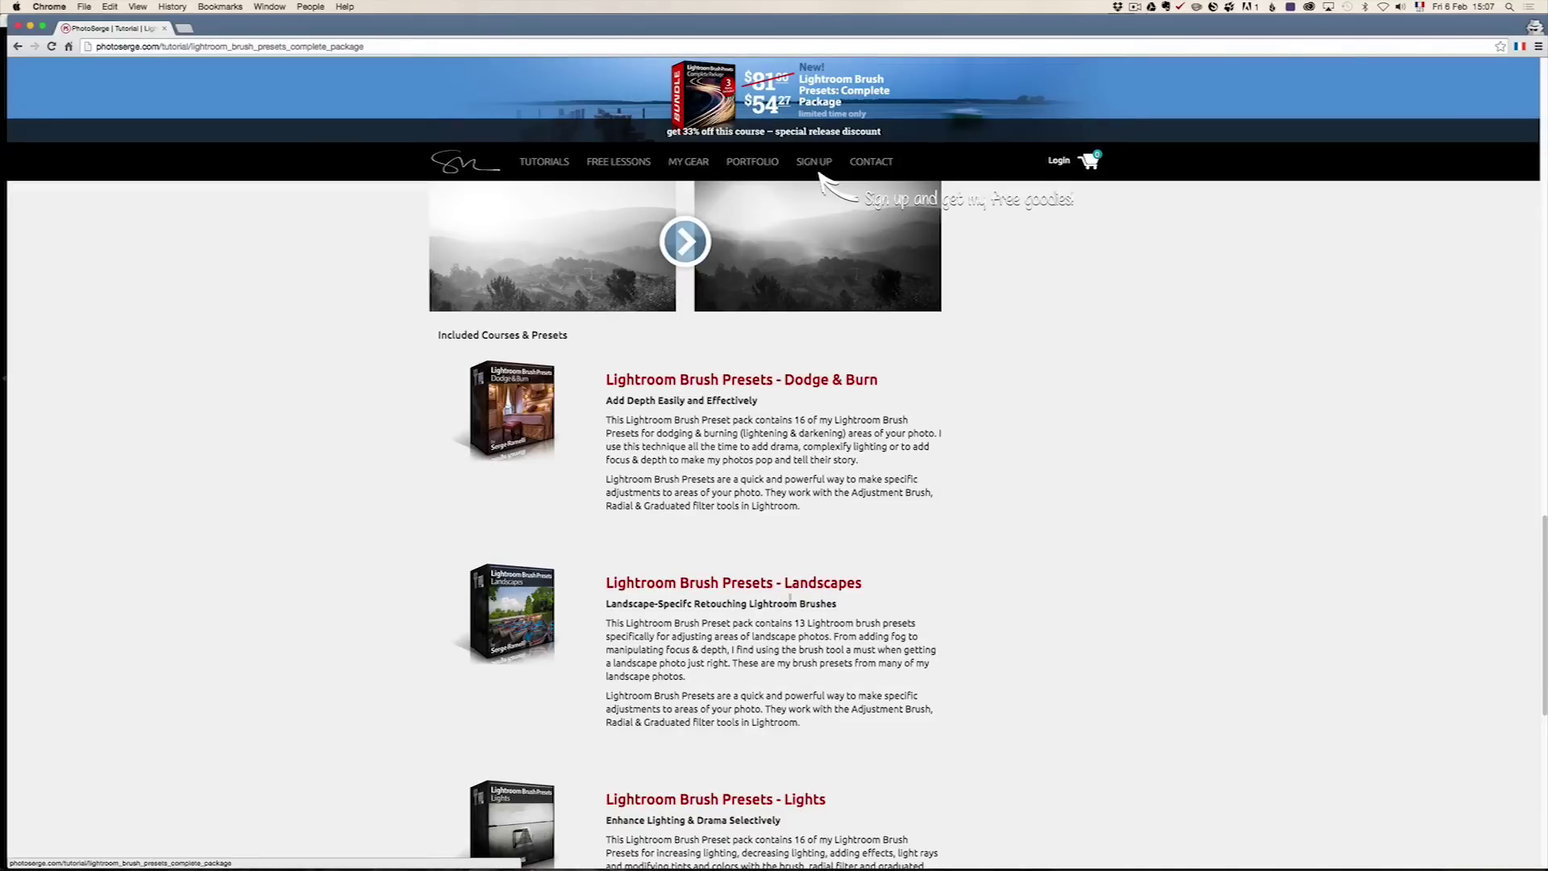
scroll(827, 599, down, 3)
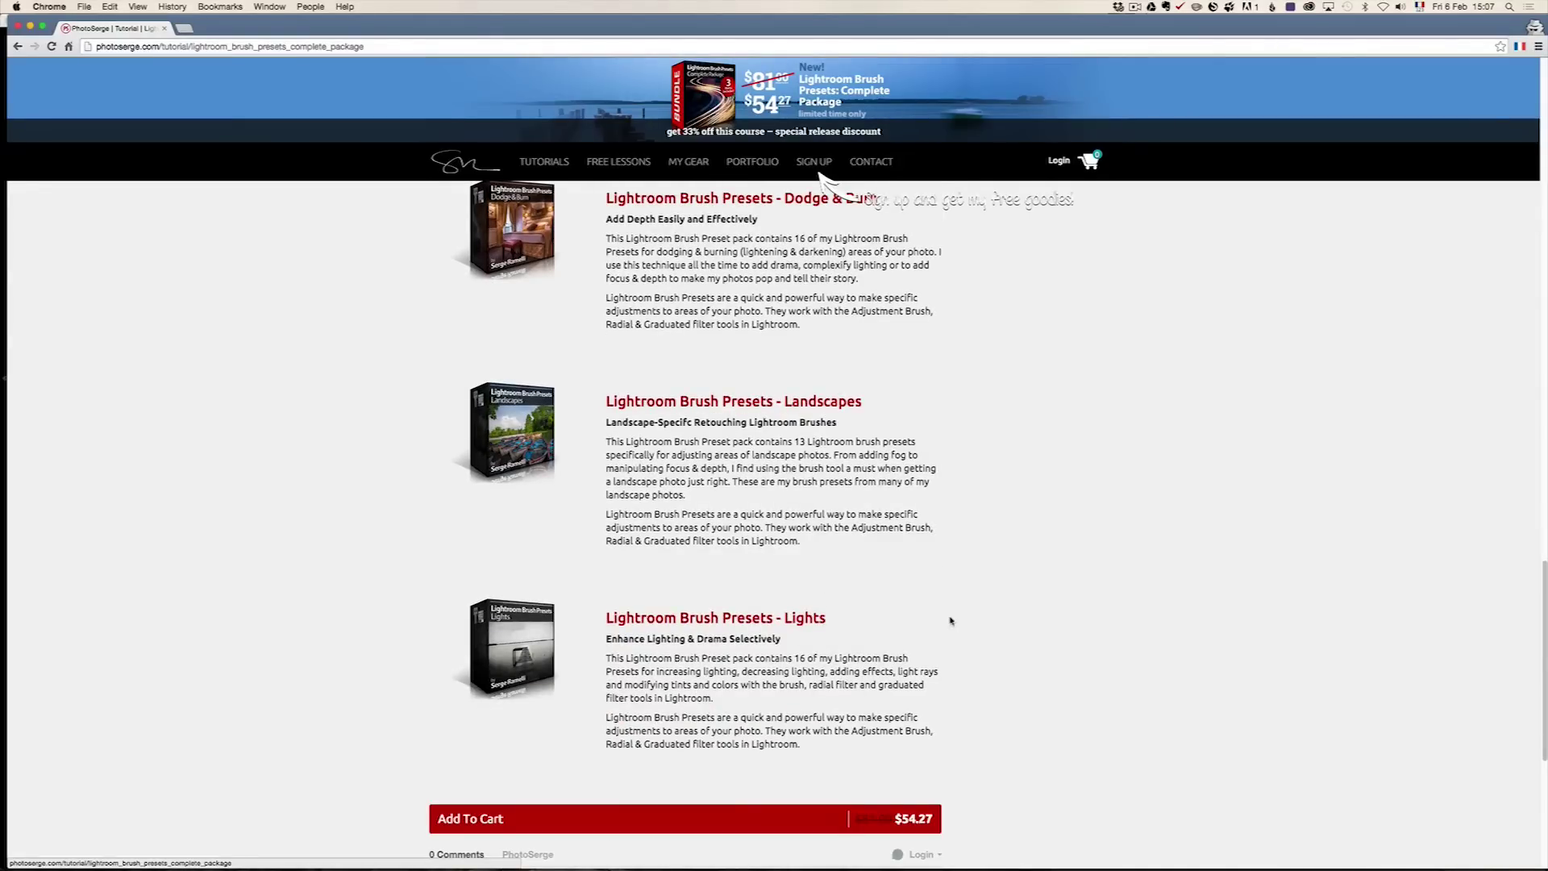
scroll(951, 620, up, 6)
scroll(887, 595, up, 3)
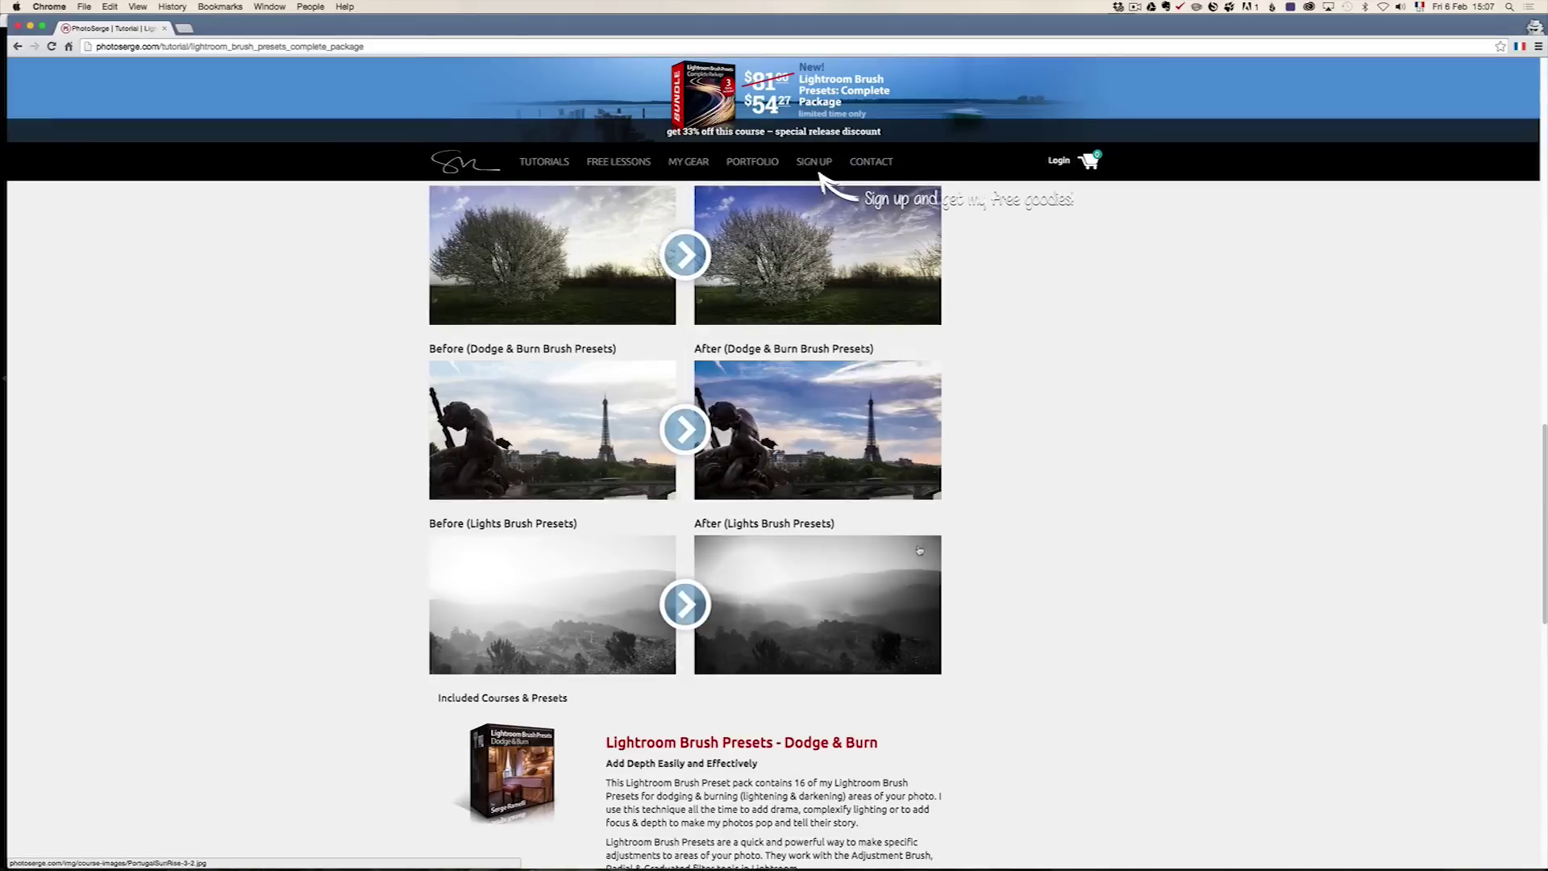
scroll(919, 550, up, 9)
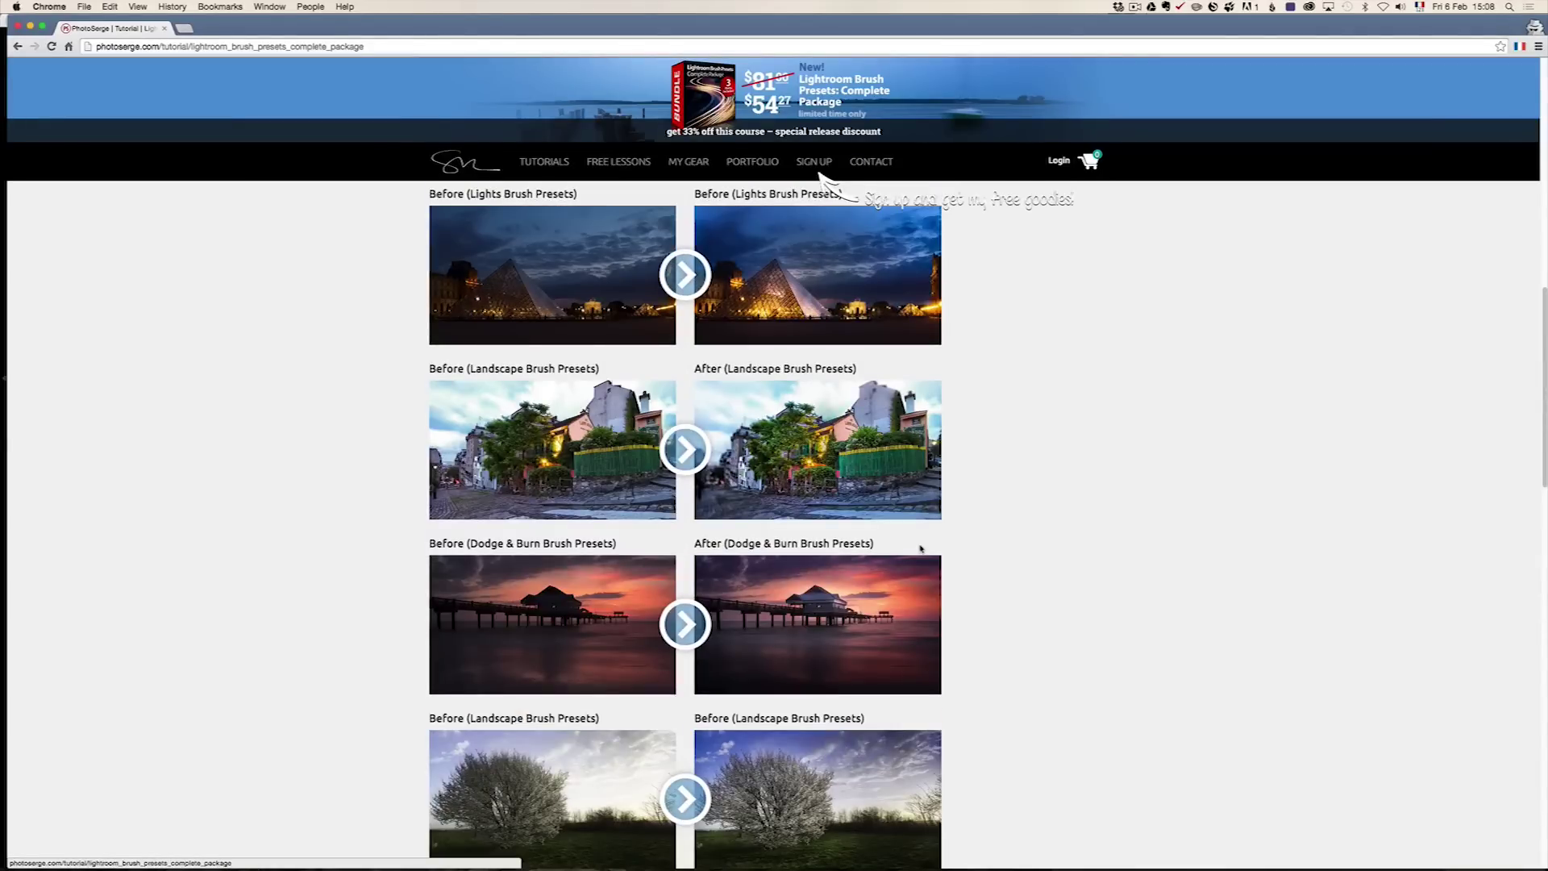
scroll(920, 549, up, 6)
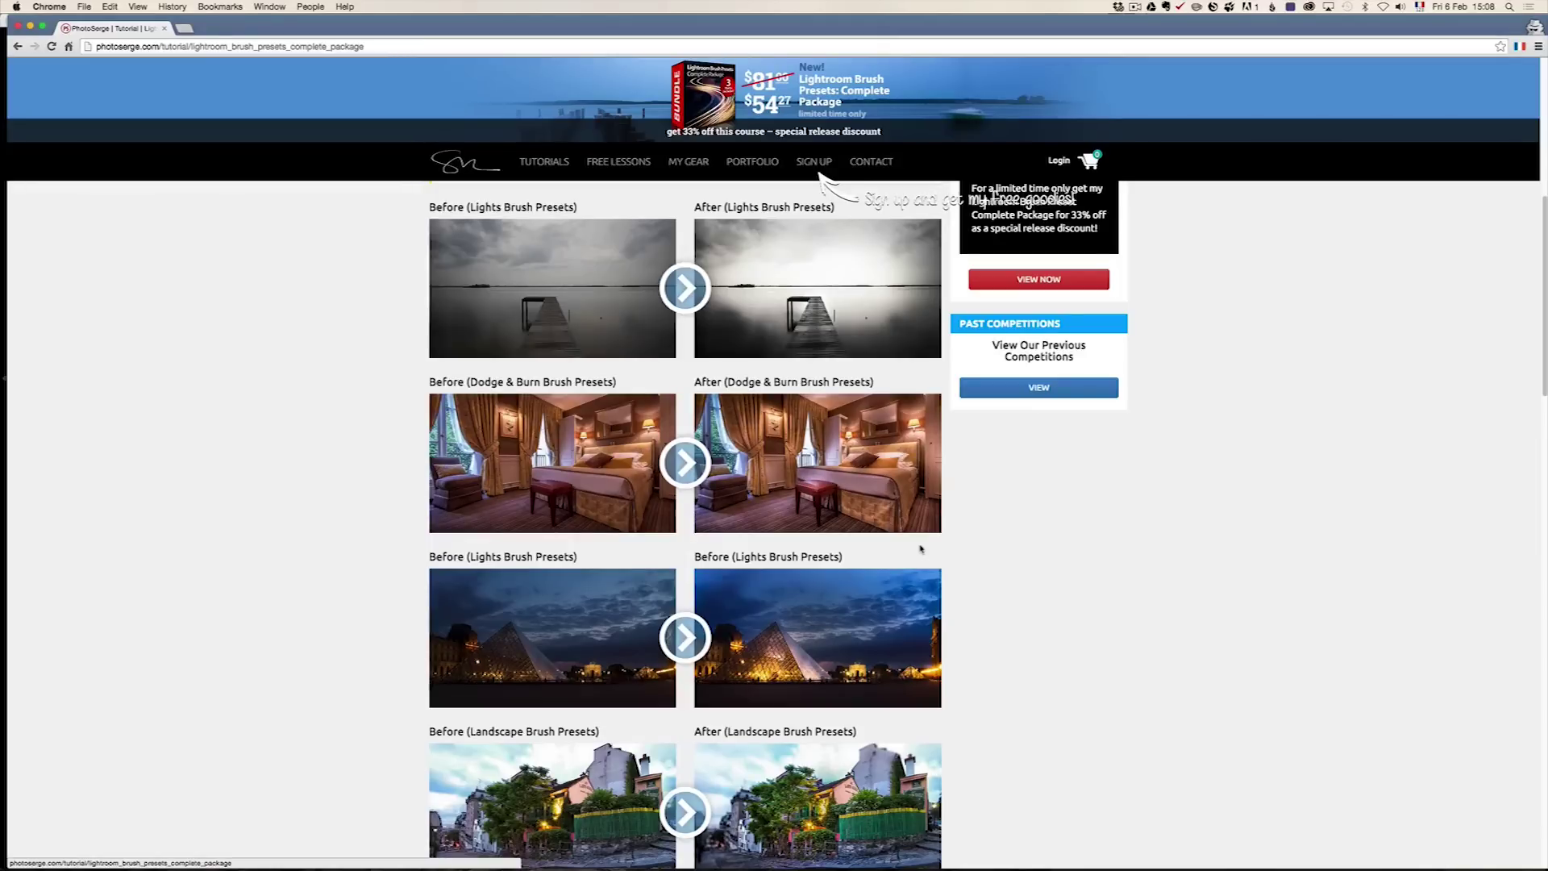
scroll(920, 549, up, 3)
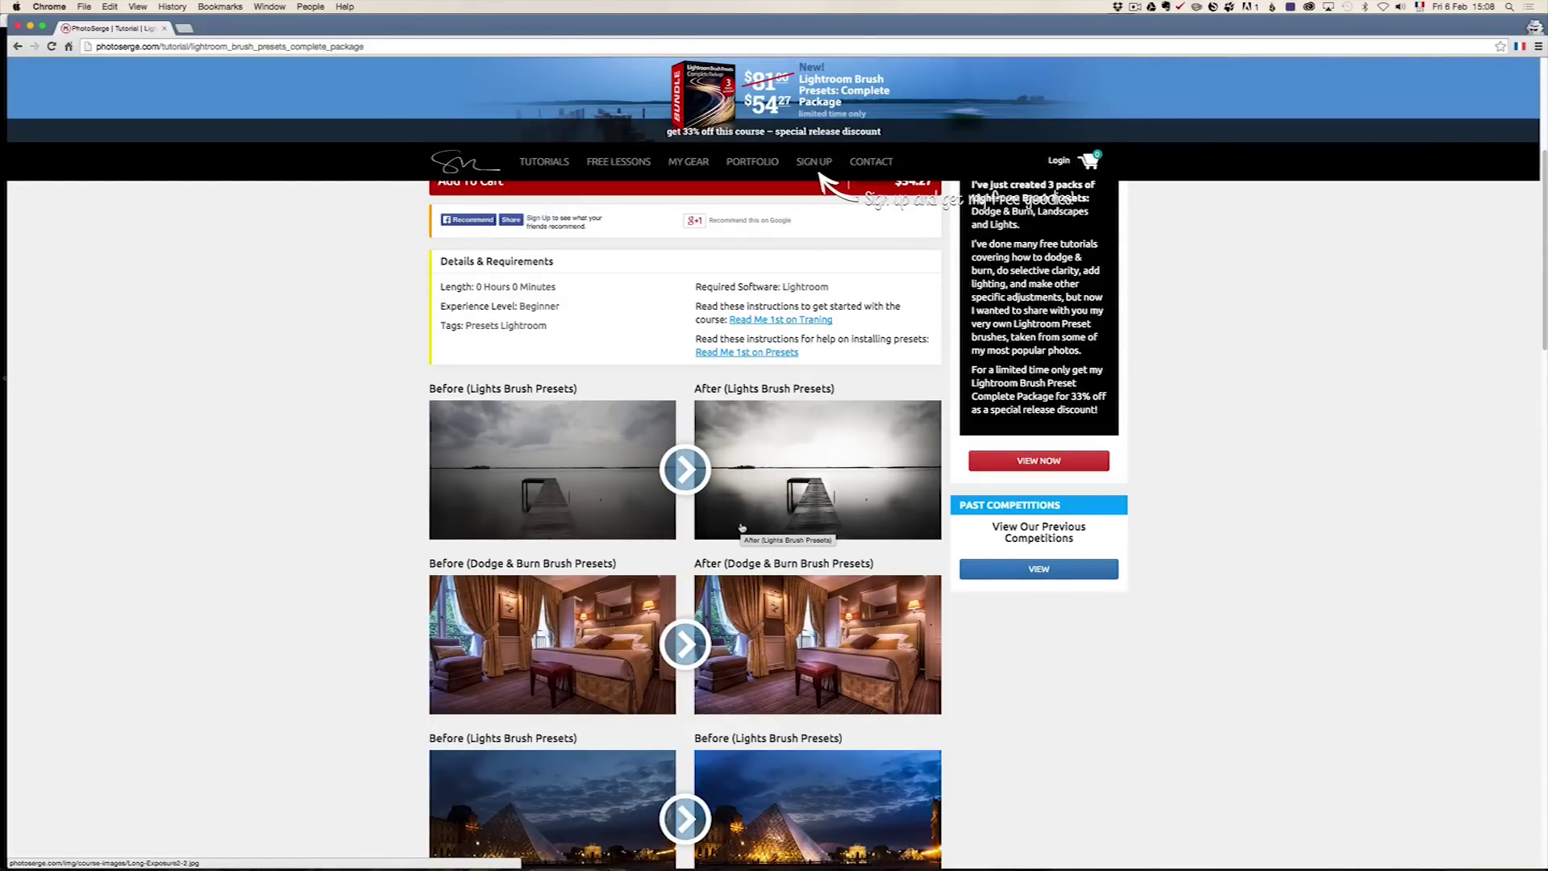
In Finder, extract the DodgeBurn and Landscapes preset zip archives on the Desktop
key(super+Tab)
key(super+Tab)
key(super+Tab)
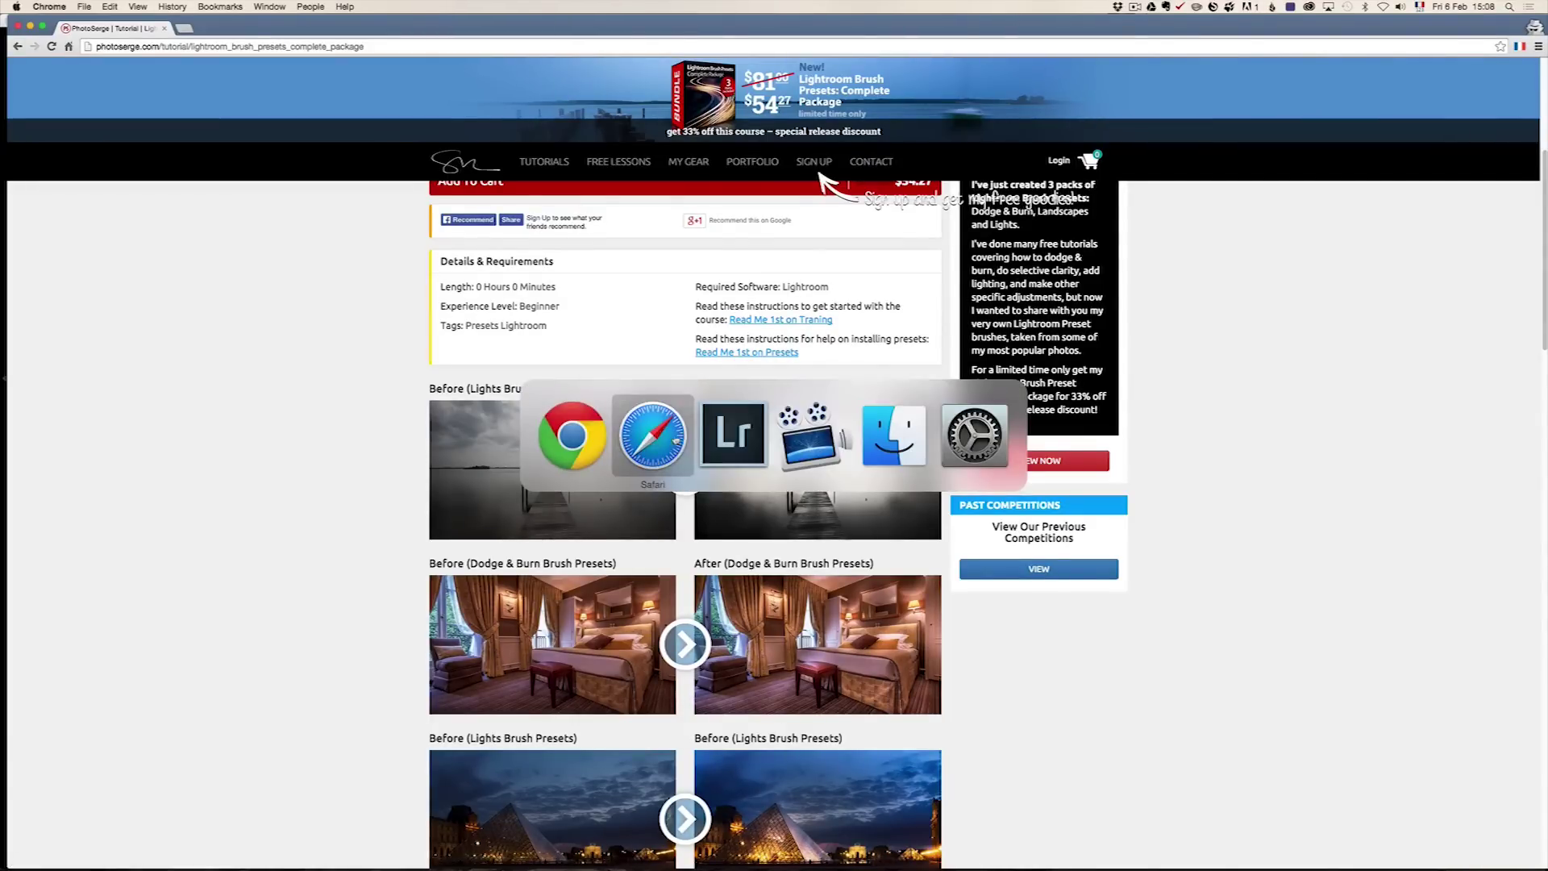
key(super+Tab)
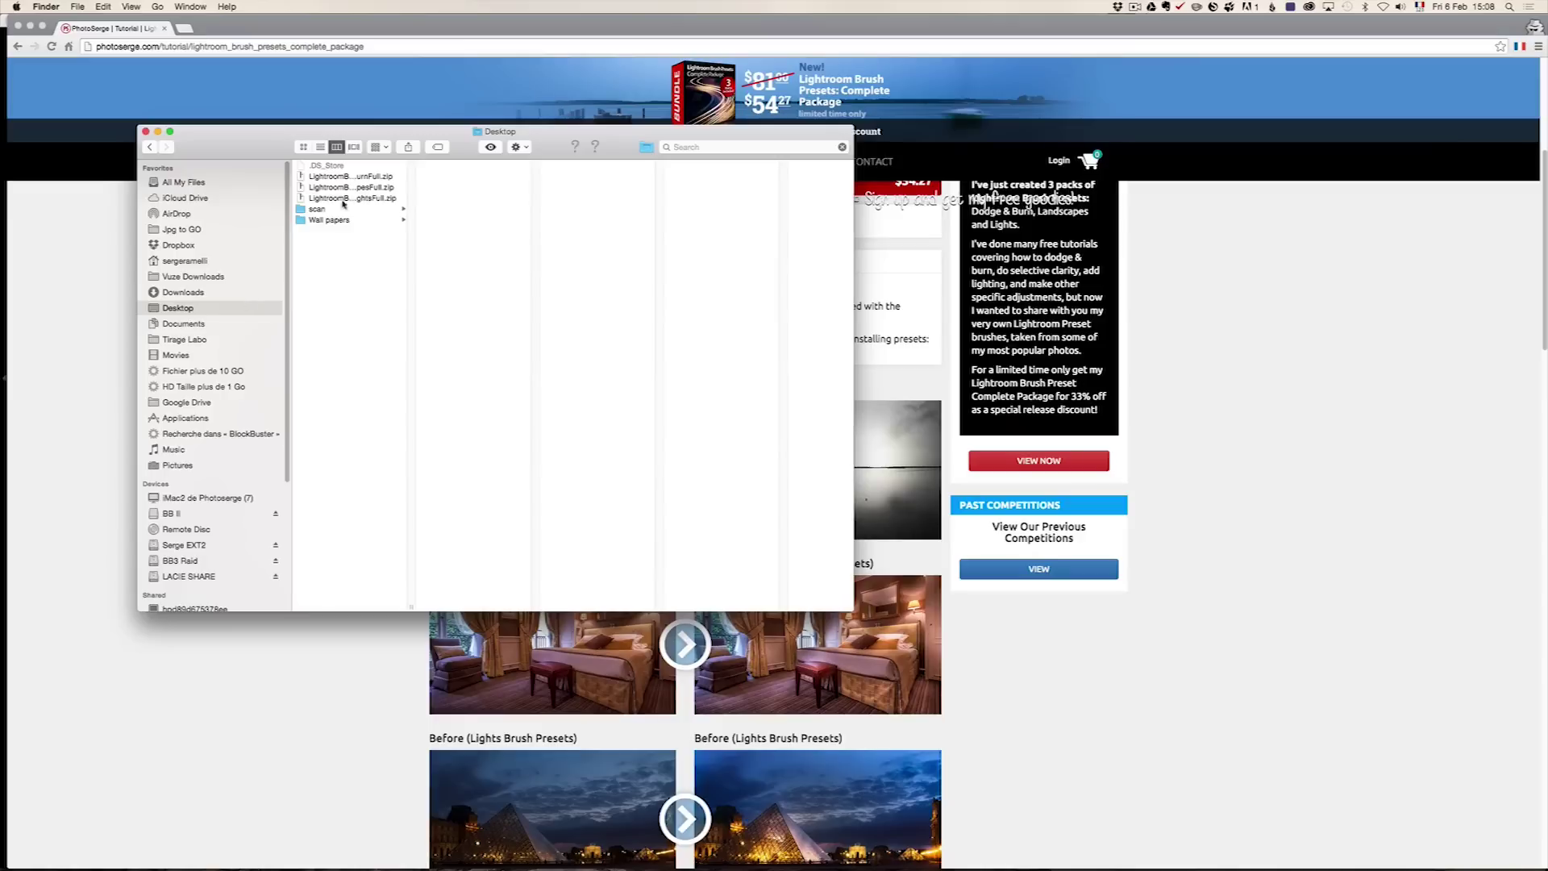
click(352, 177)
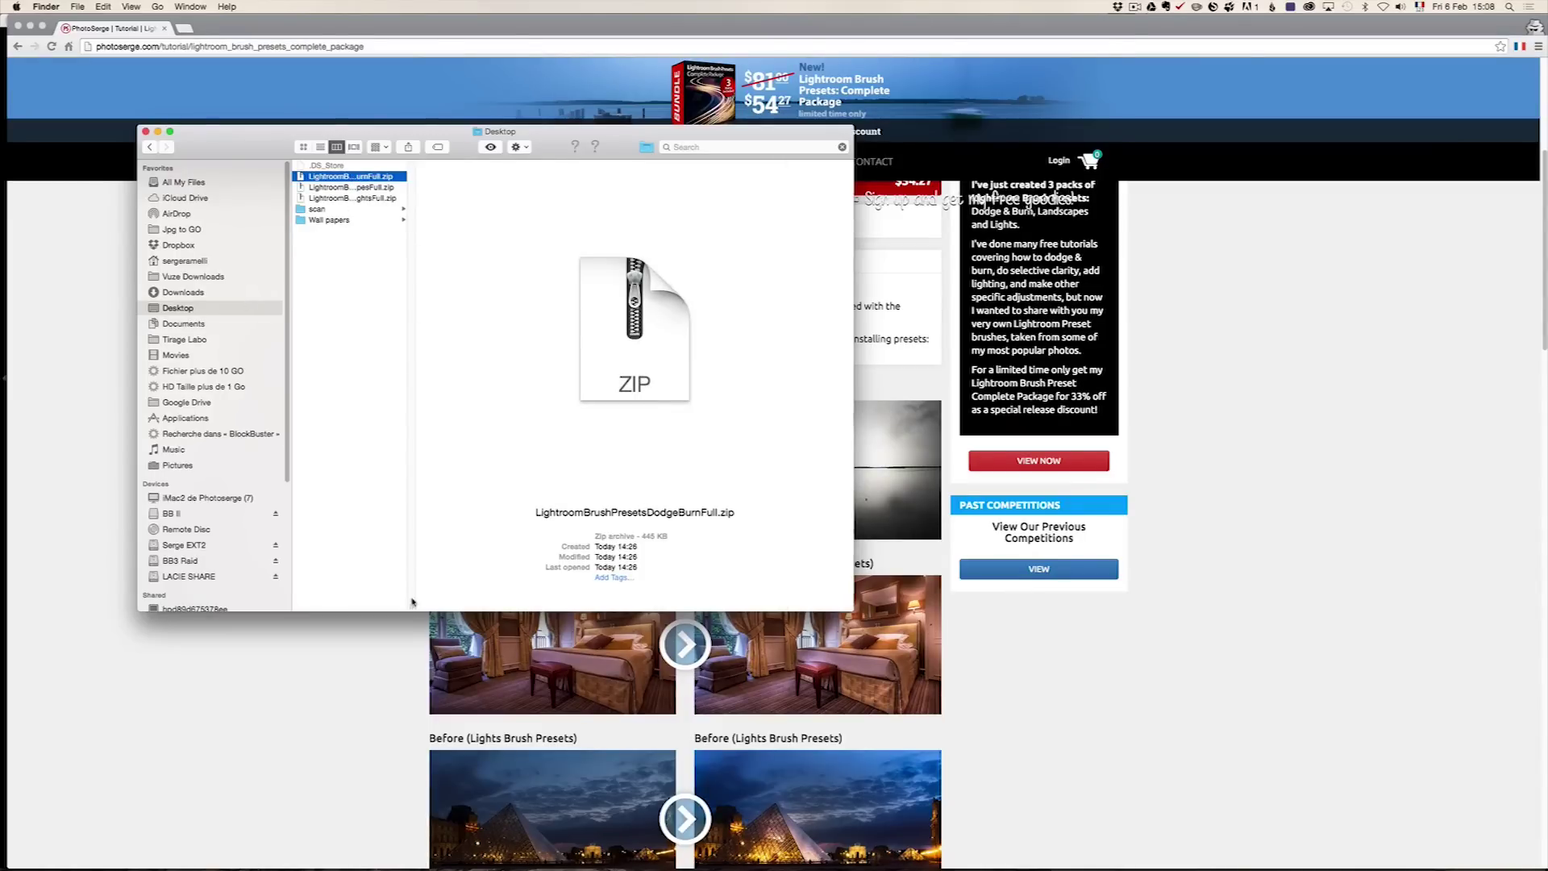
drag(439, 600, 533, 599)
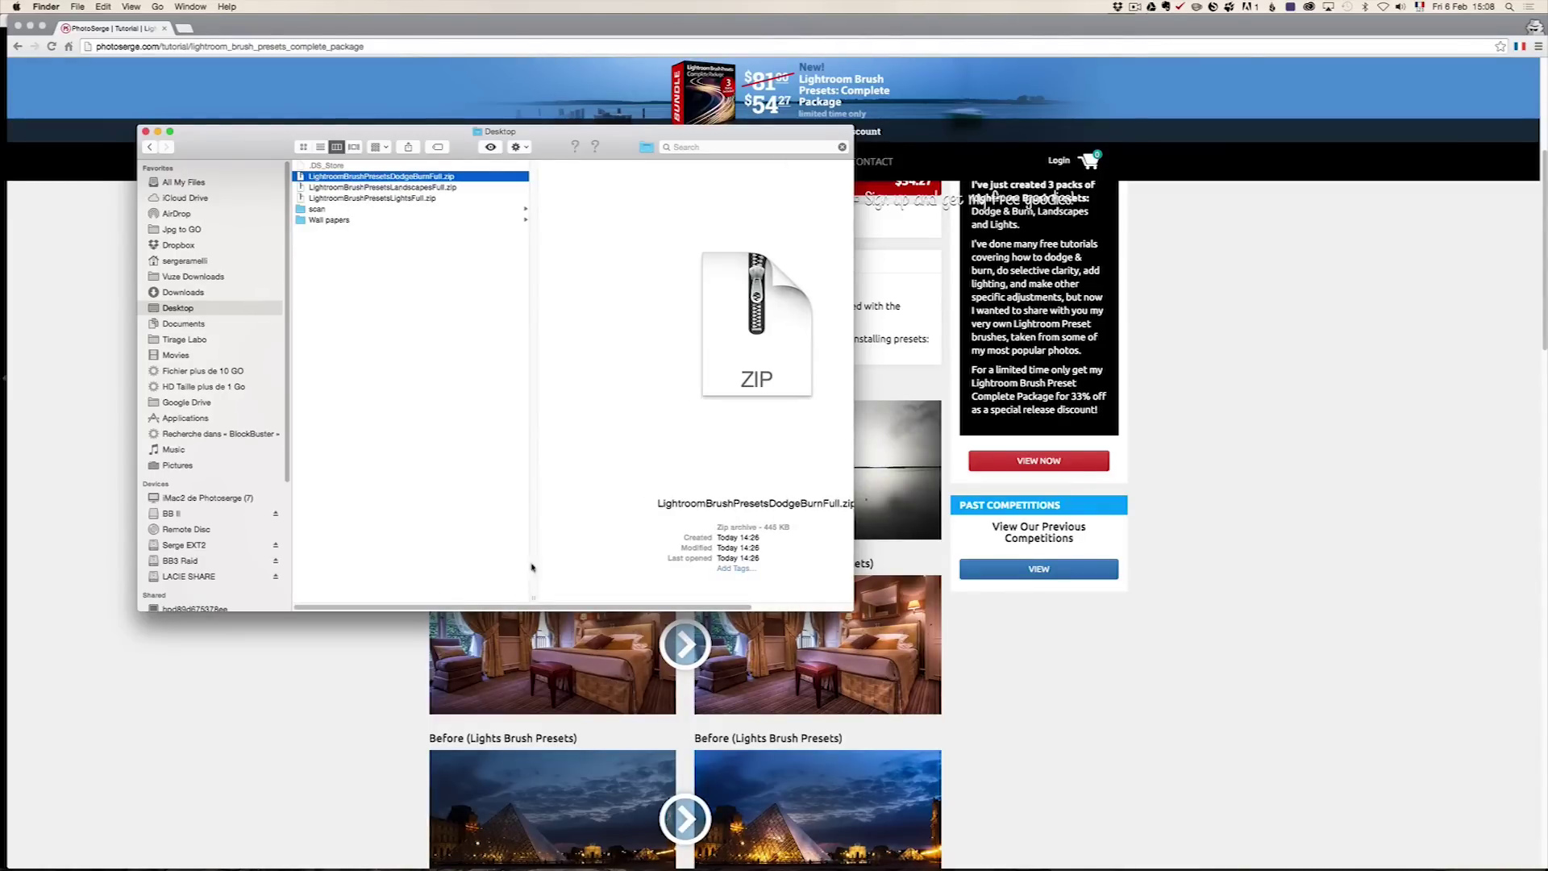
double_click(325, 179)
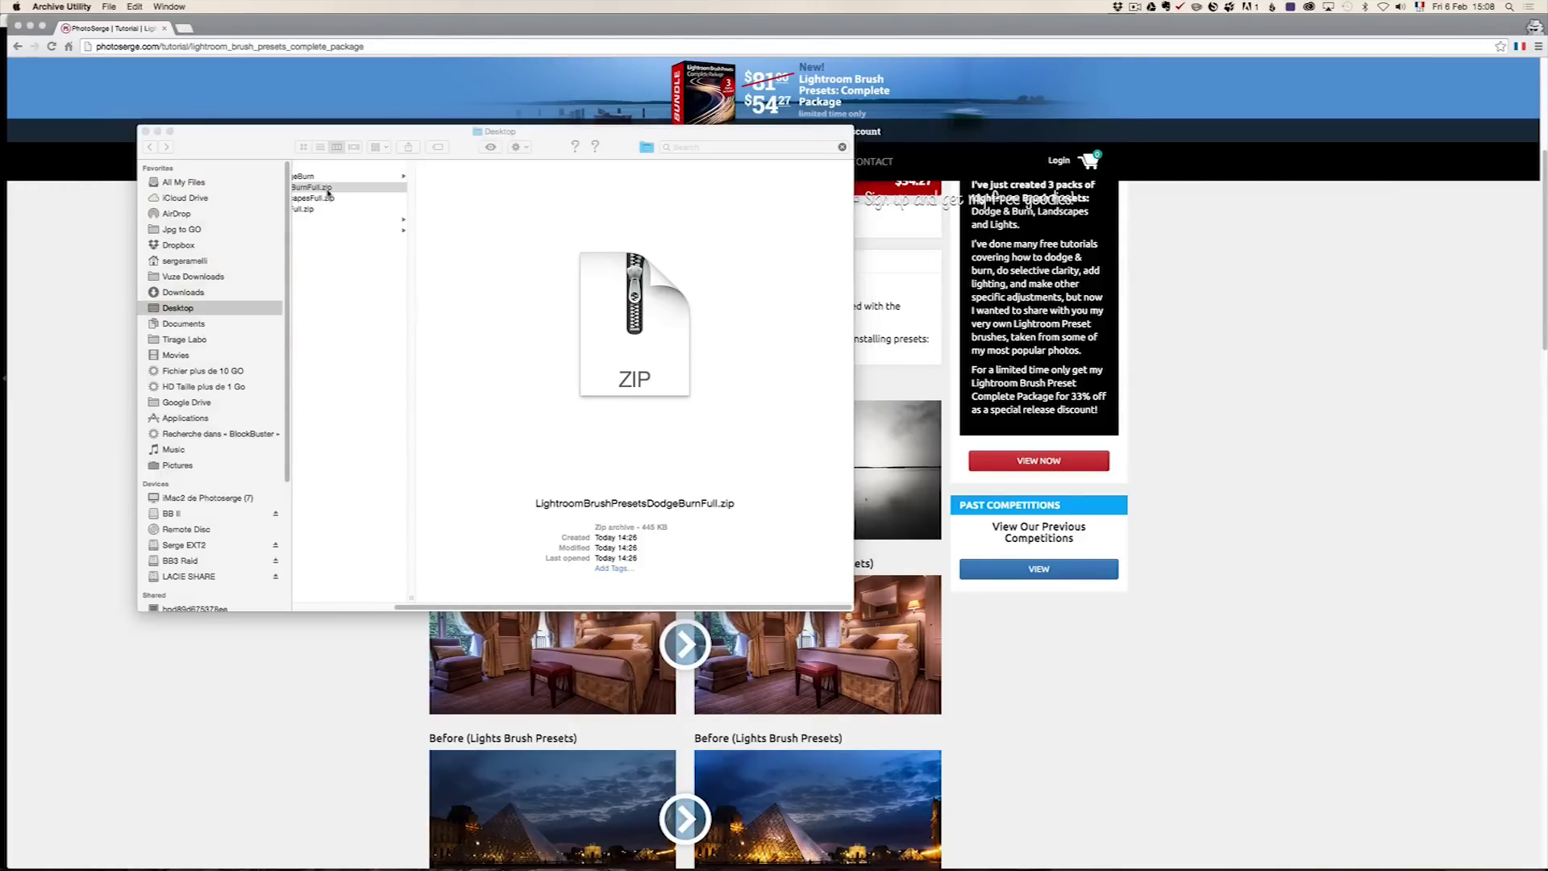
double_click(316, 209)
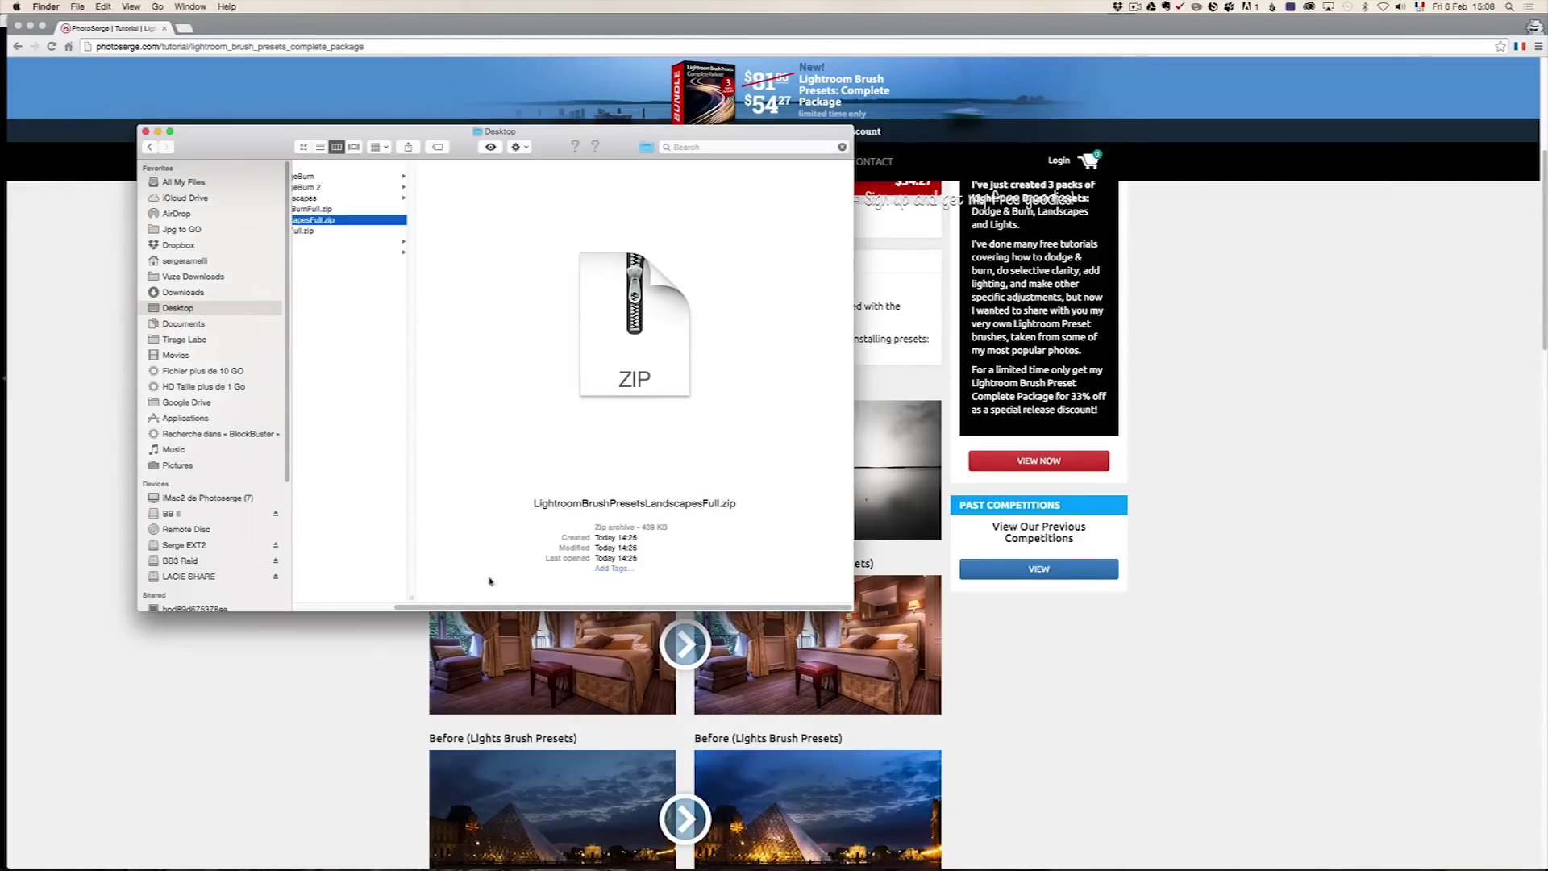
Browse the newly extracted DodgeBurn and Landscapes preset folders, then return to Lightroom
scroll(465, 606, left, 5)
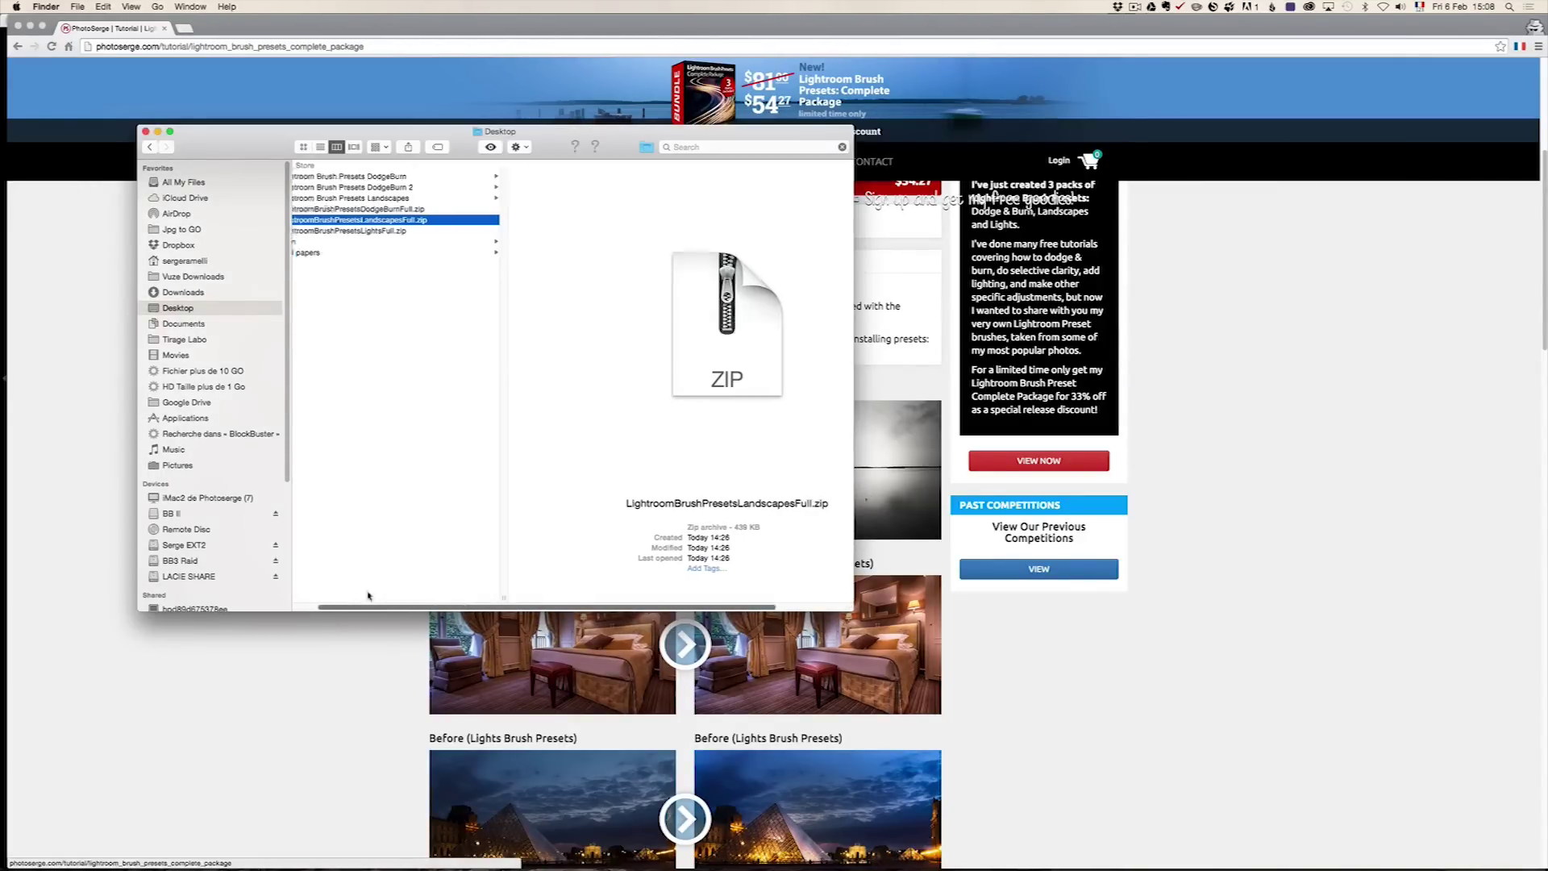
click(322, 176)
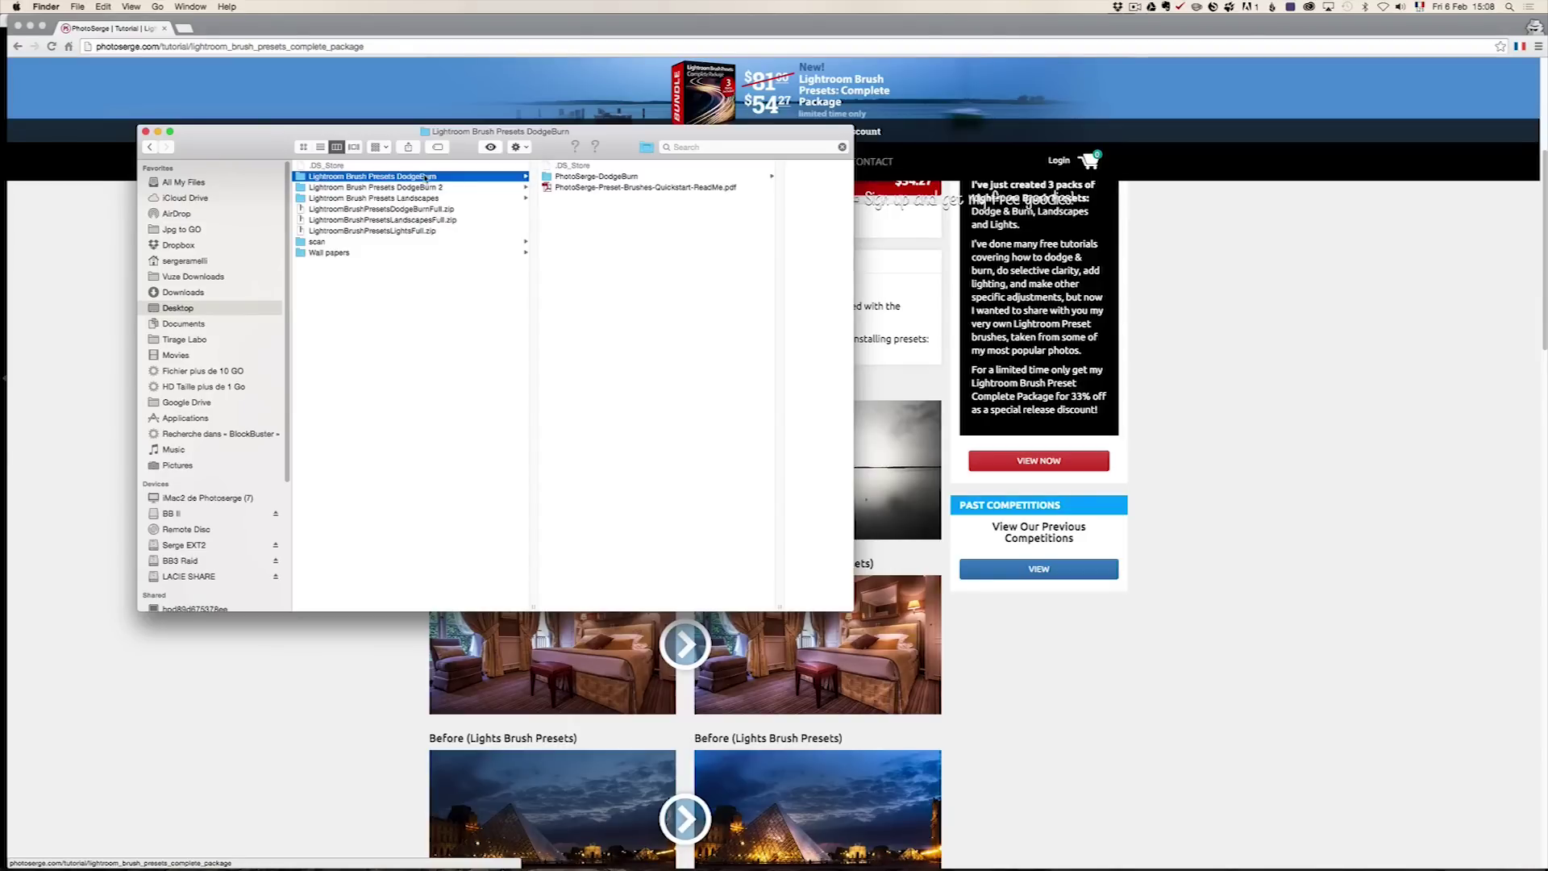
key(Down)
key(Down)
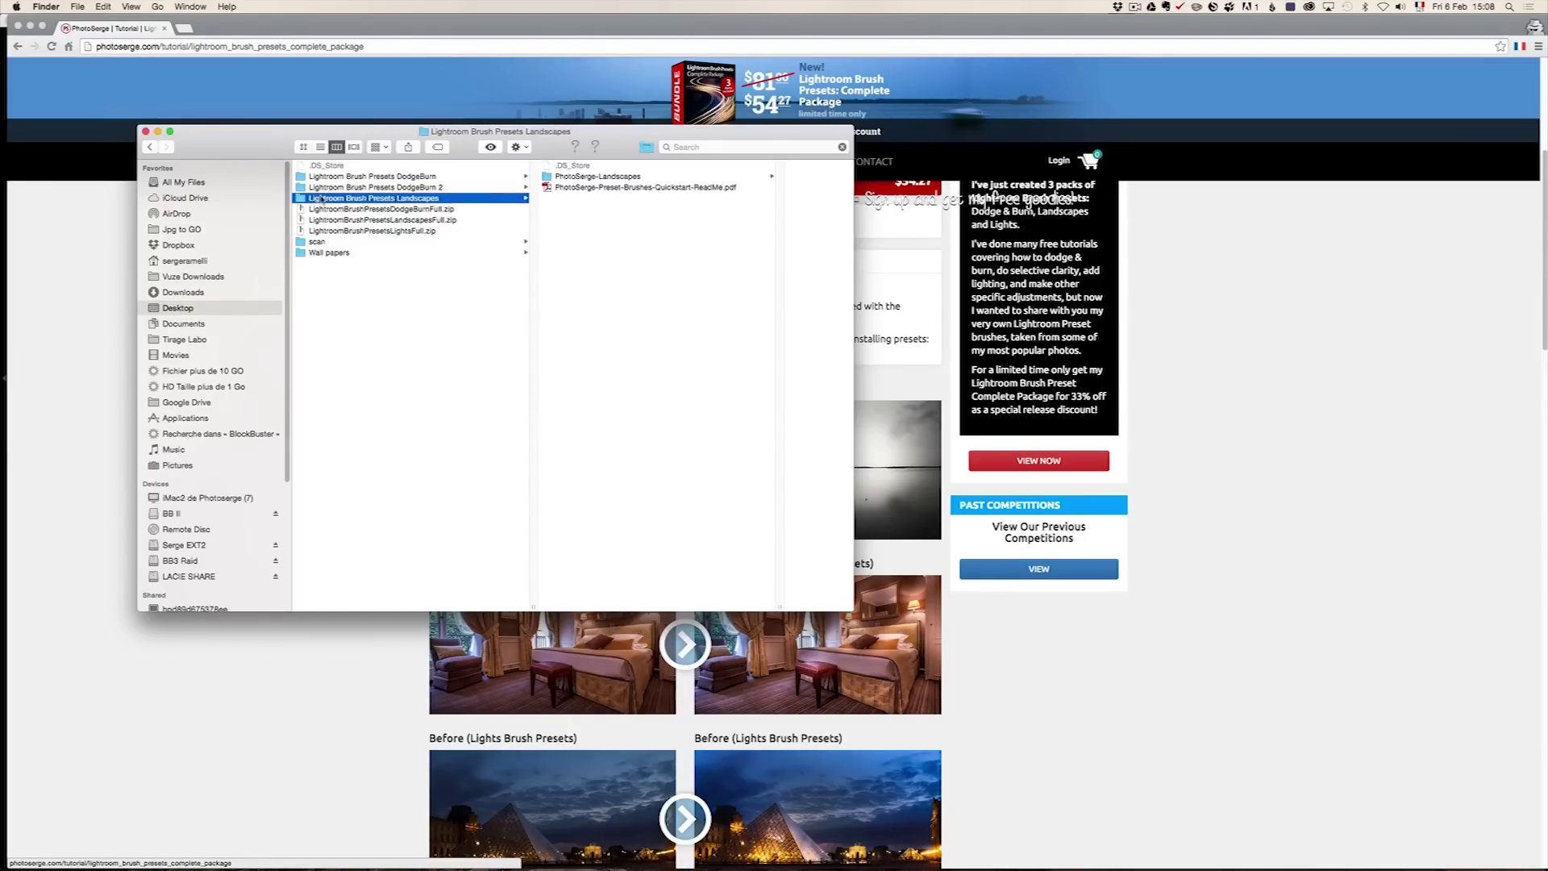
key(super+Tab)
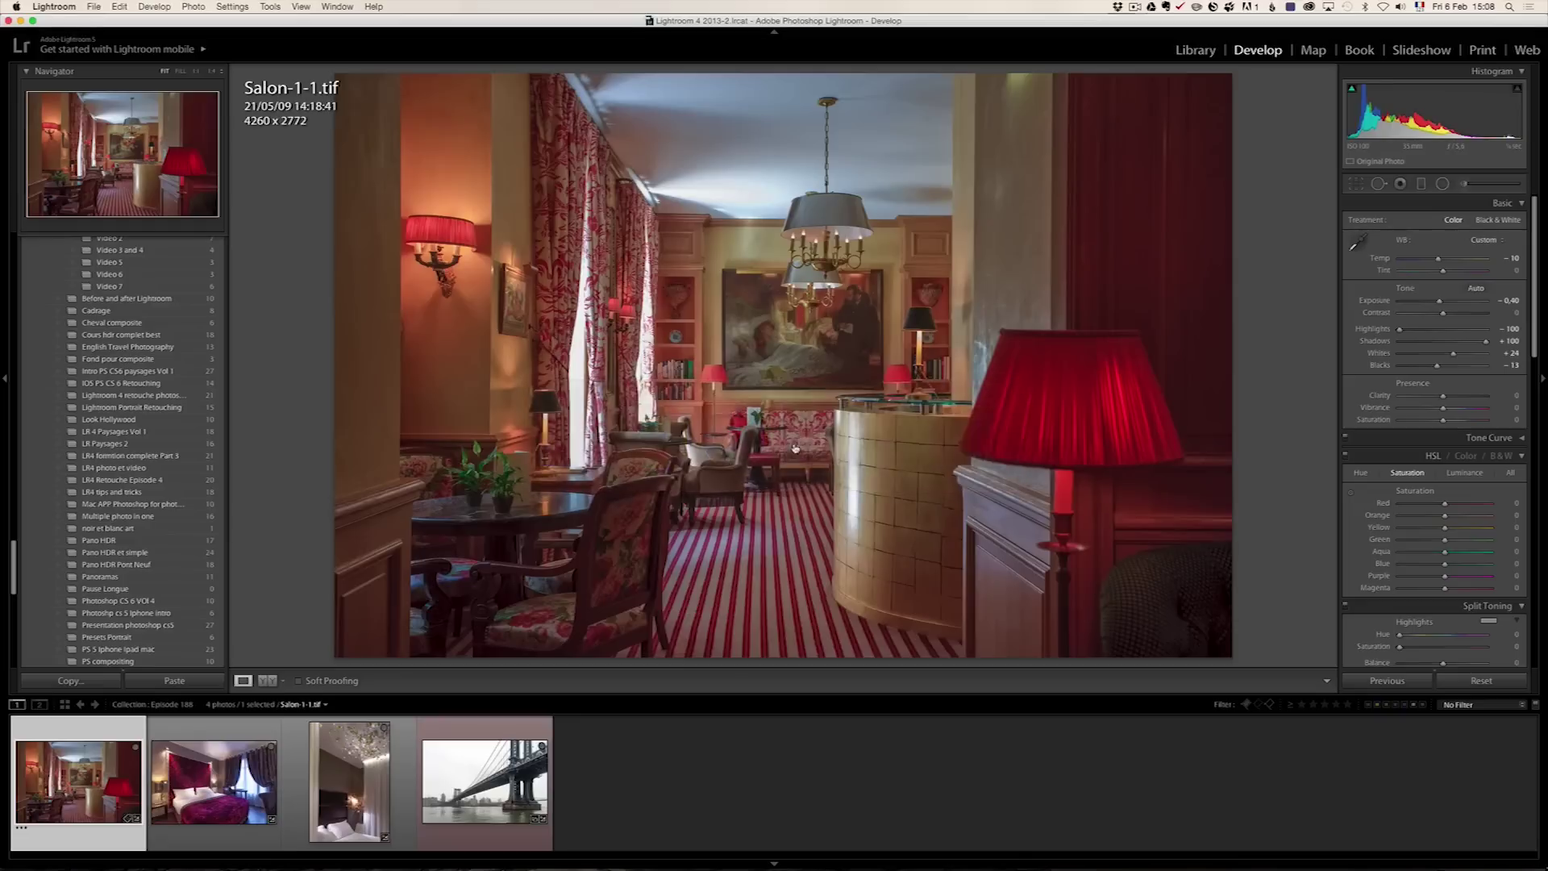
From Lightroom Preferences' Presets tab, show the Lightroom Presets Folder in Finder
click(69, 10)
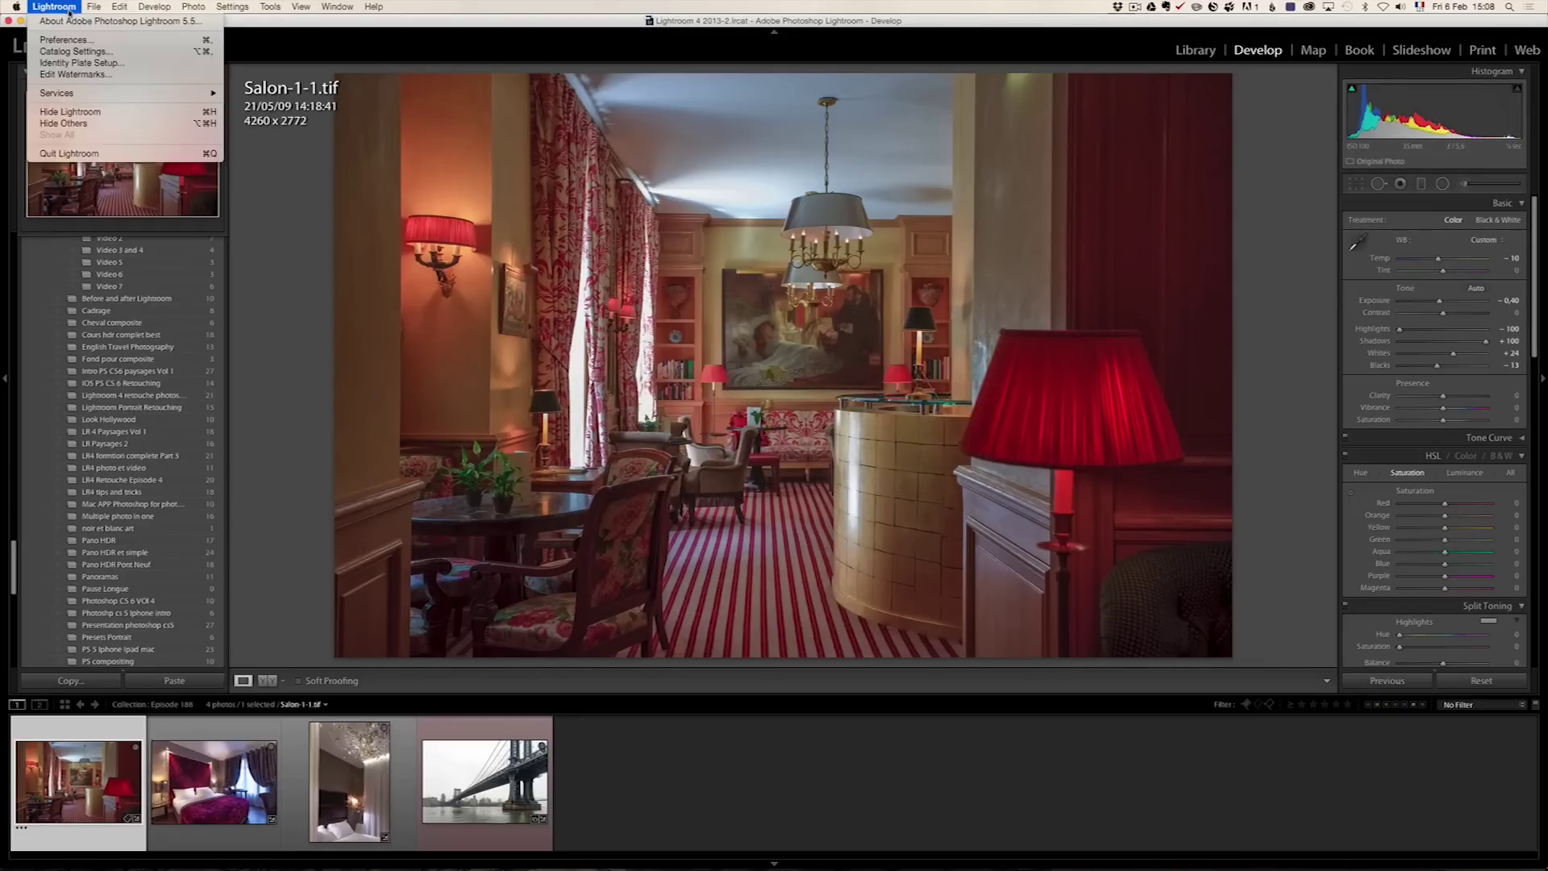
click(72, 40)
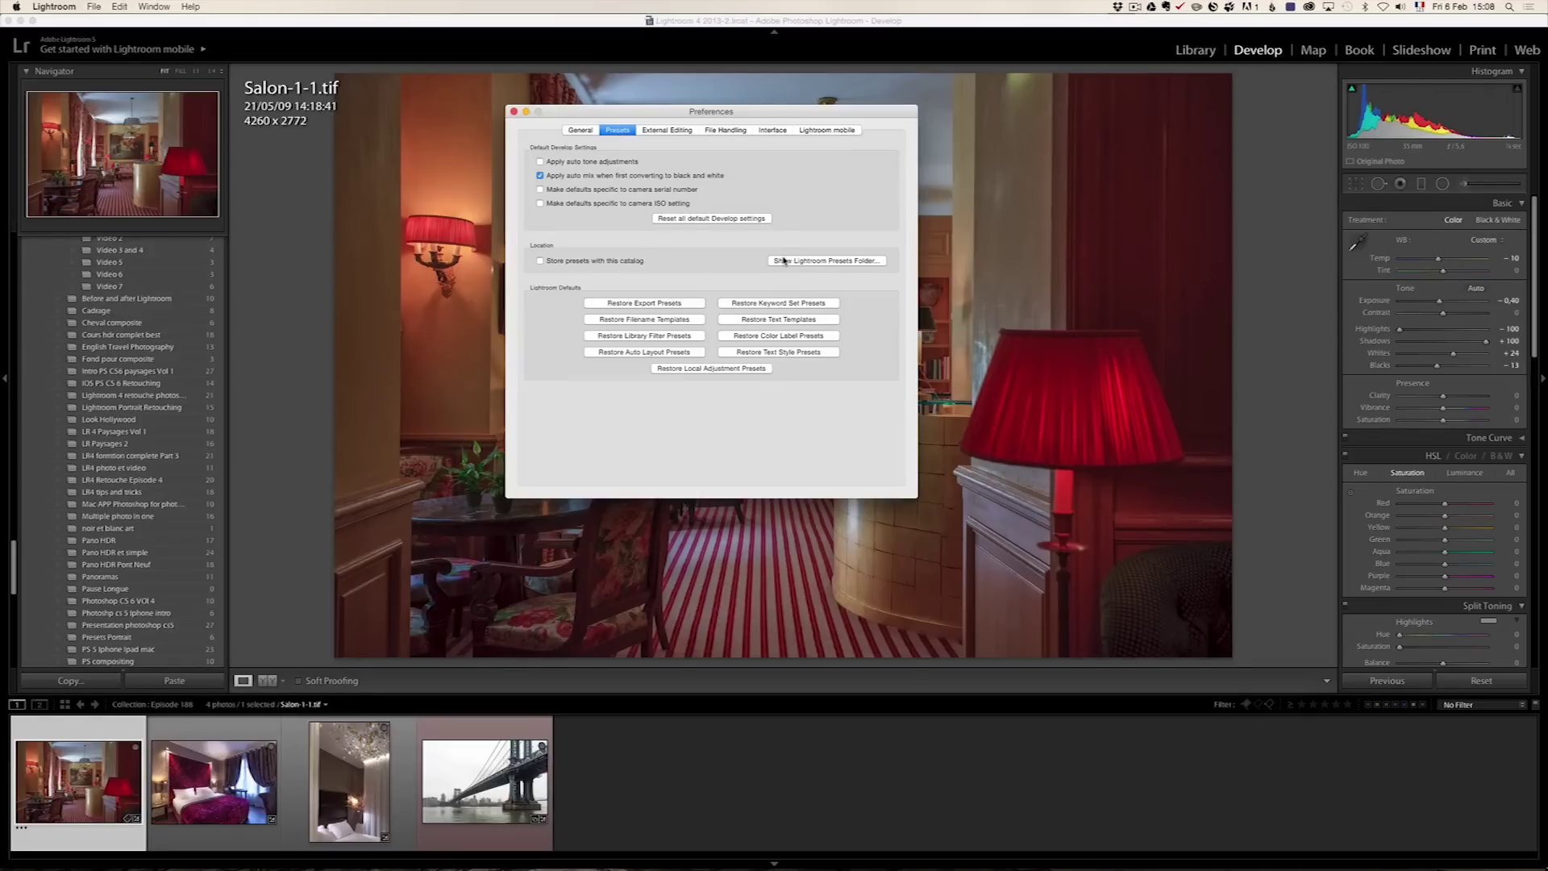
click(845, 261)
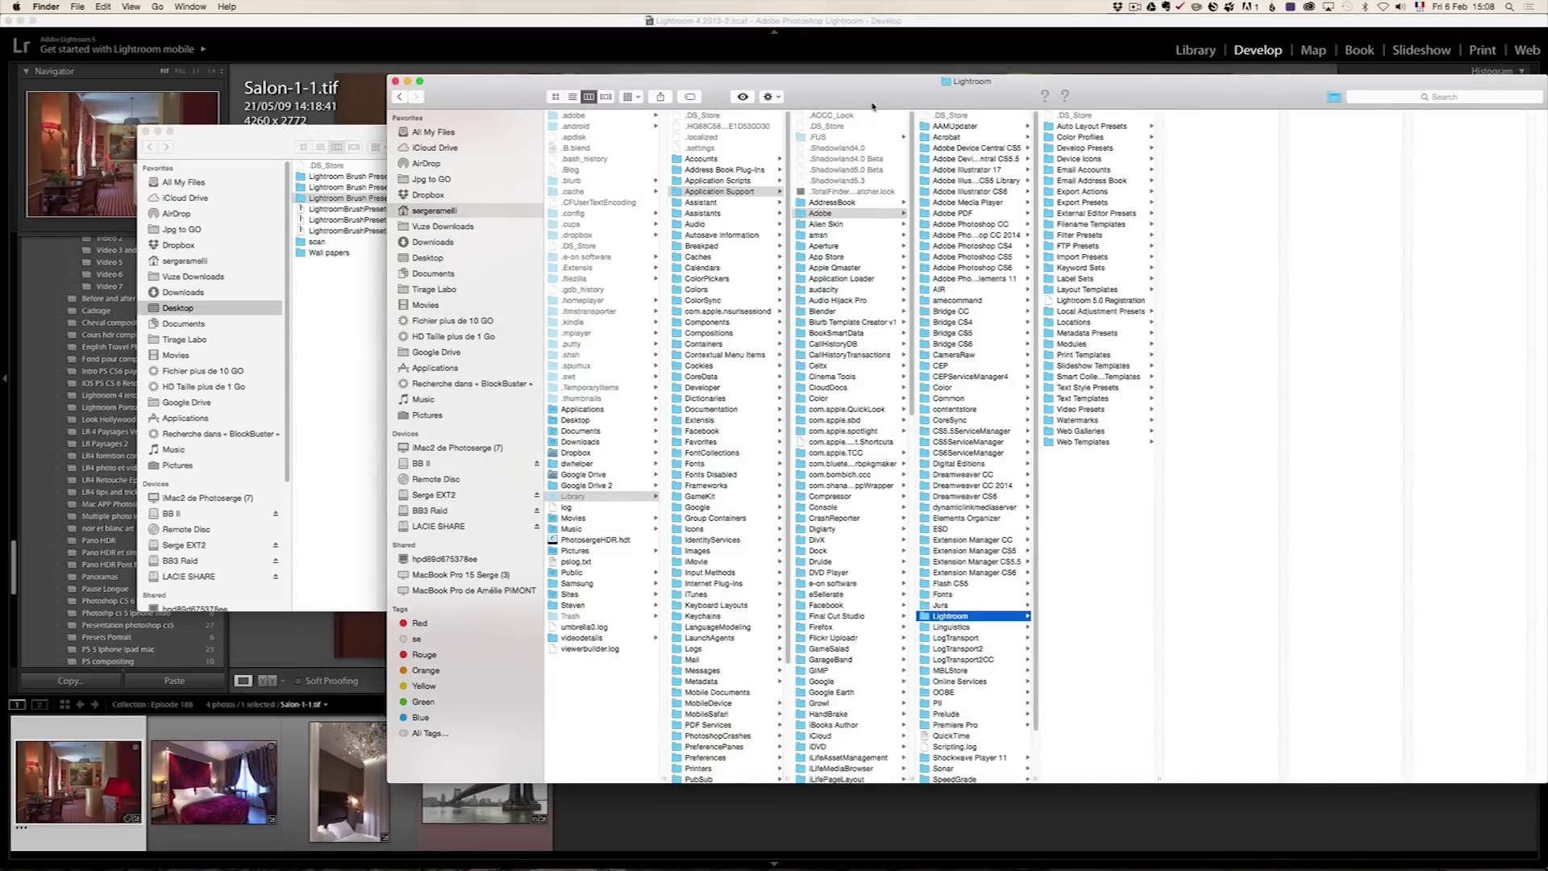
Open the Local Adjustment Presets folder beside the Desktop preset folders
drag(872, 105, 805, 78)
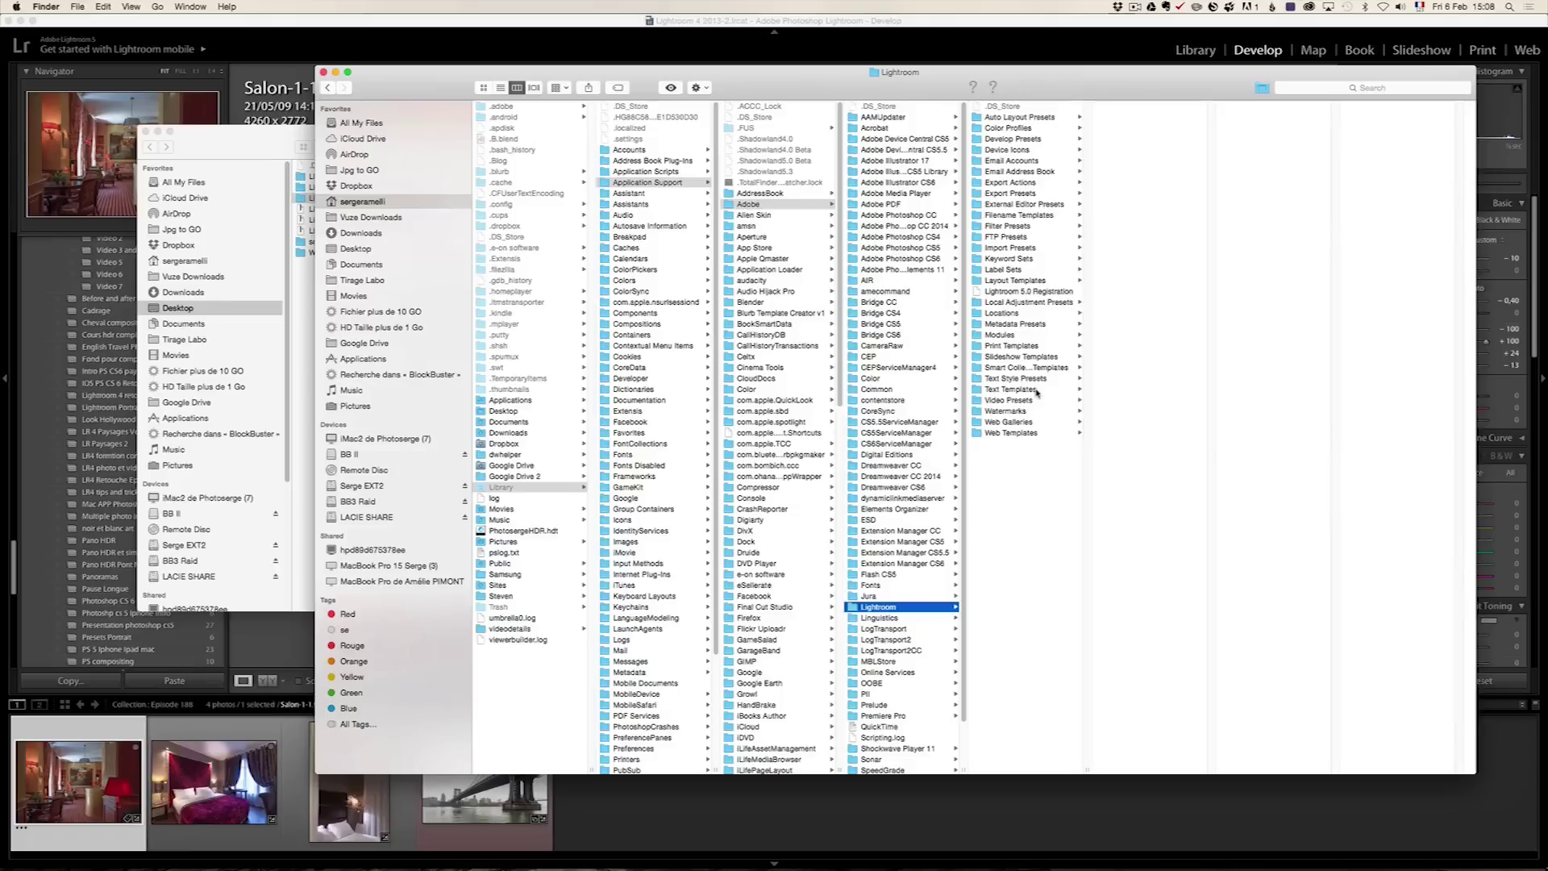
click(1018, 303)
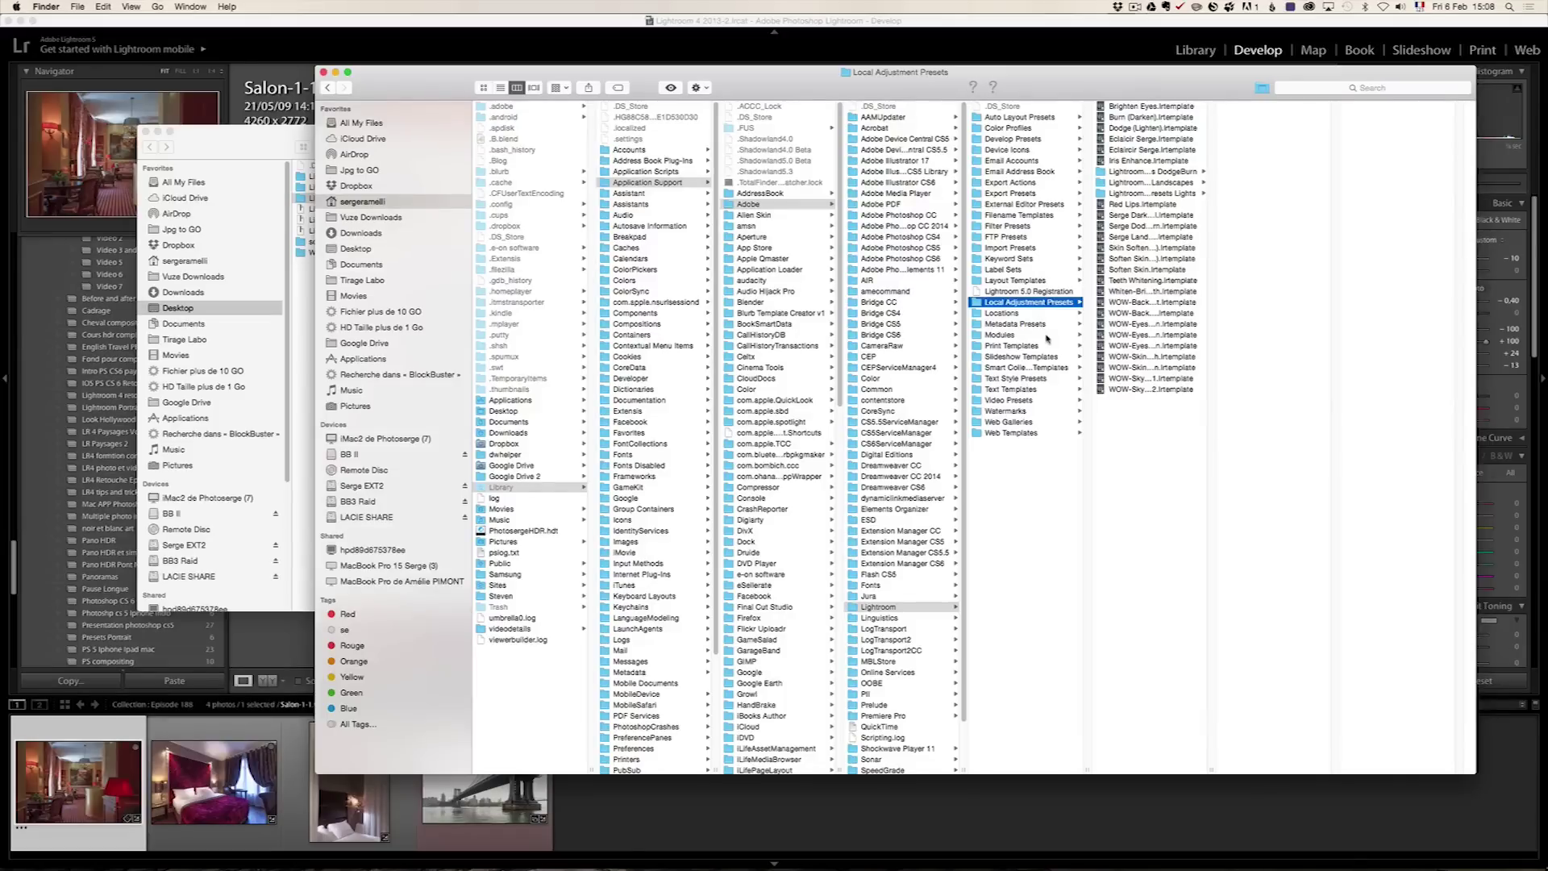
key(alt)
click(246, 140)
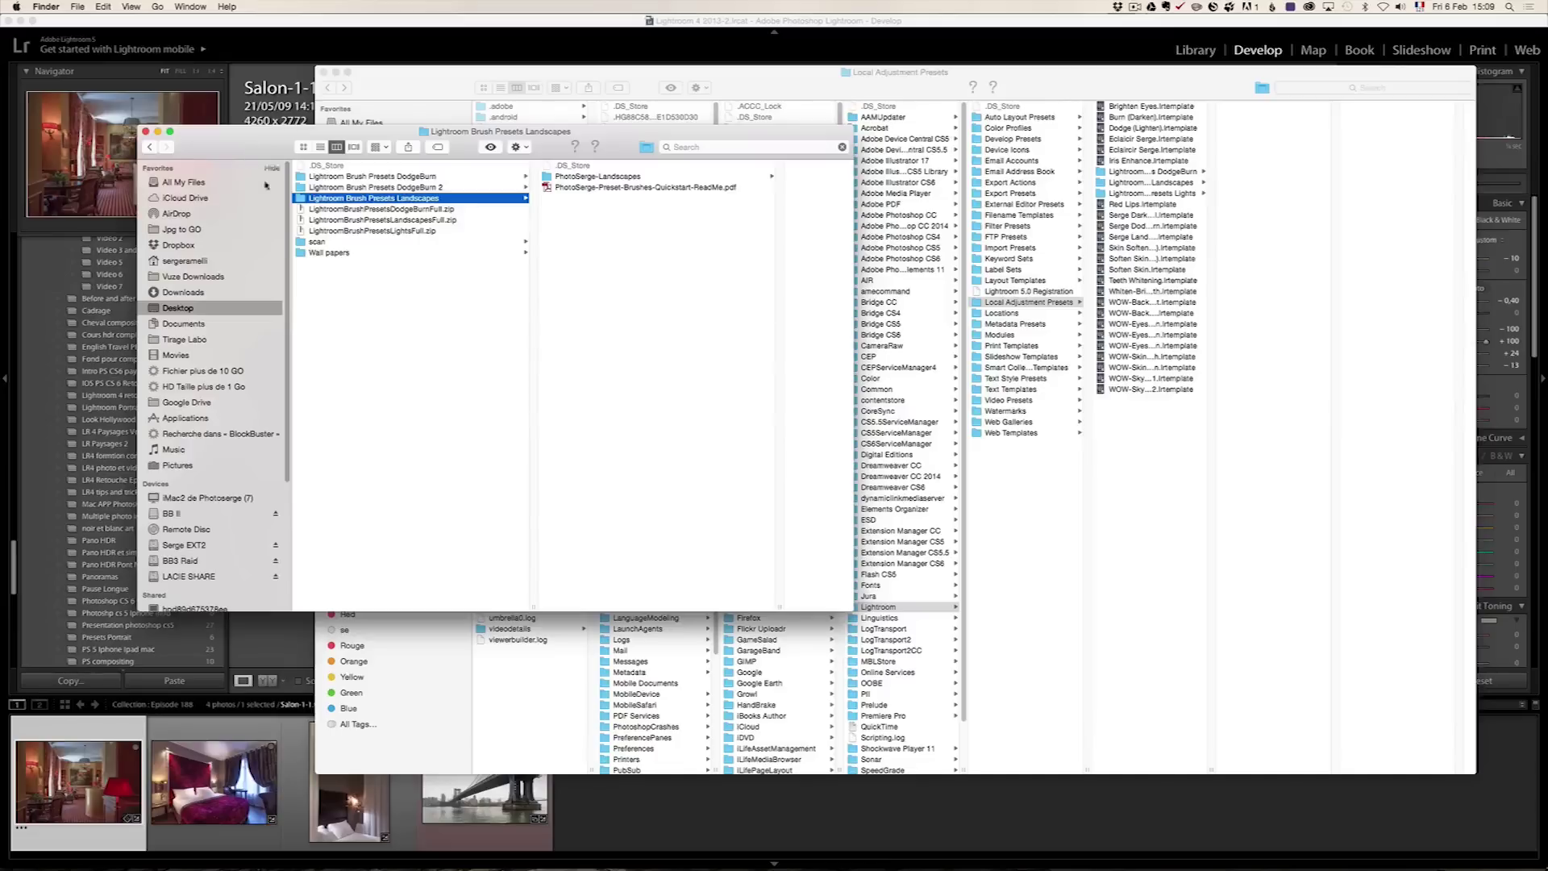
click(1214, 219)
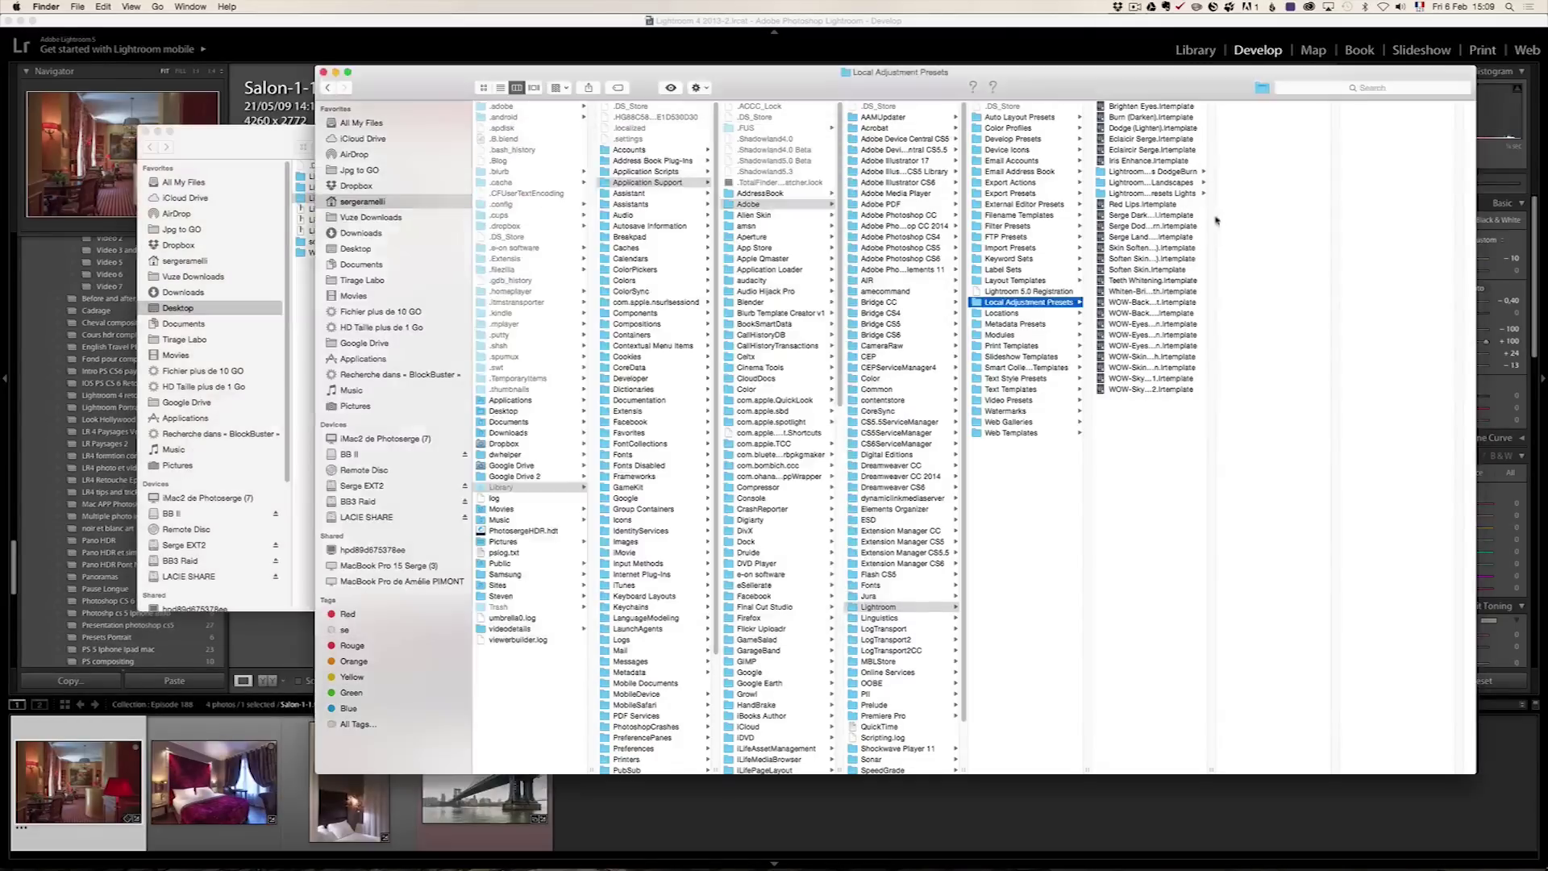
Check the DodgeBurn, Landscapes and Lights brush preset folders inside Local Adjustment Presets
double_click(1209, 770)
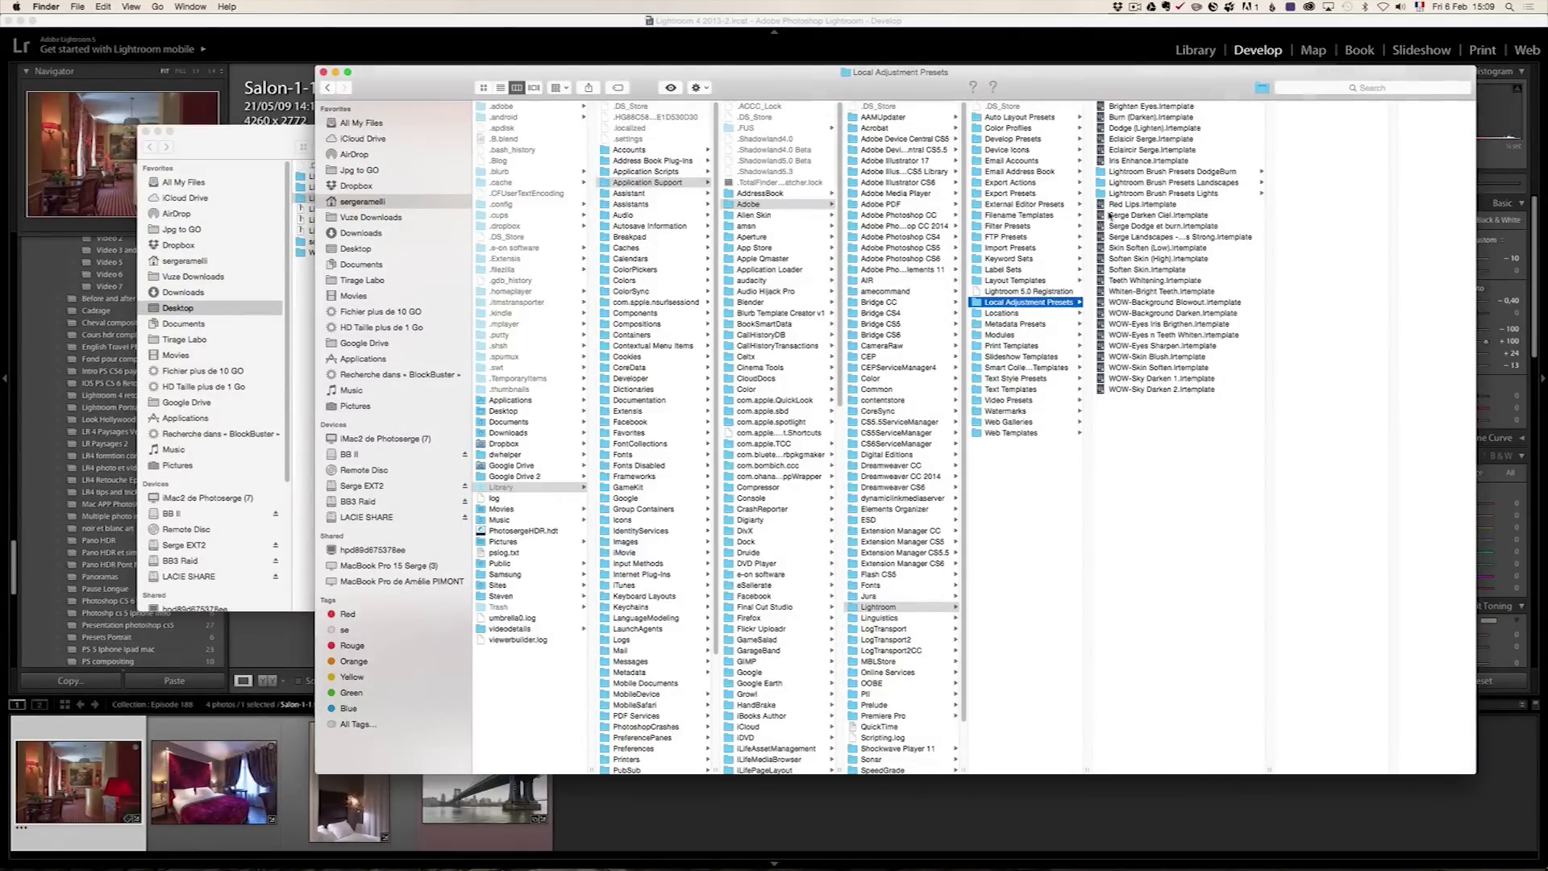
click(1169, 172)
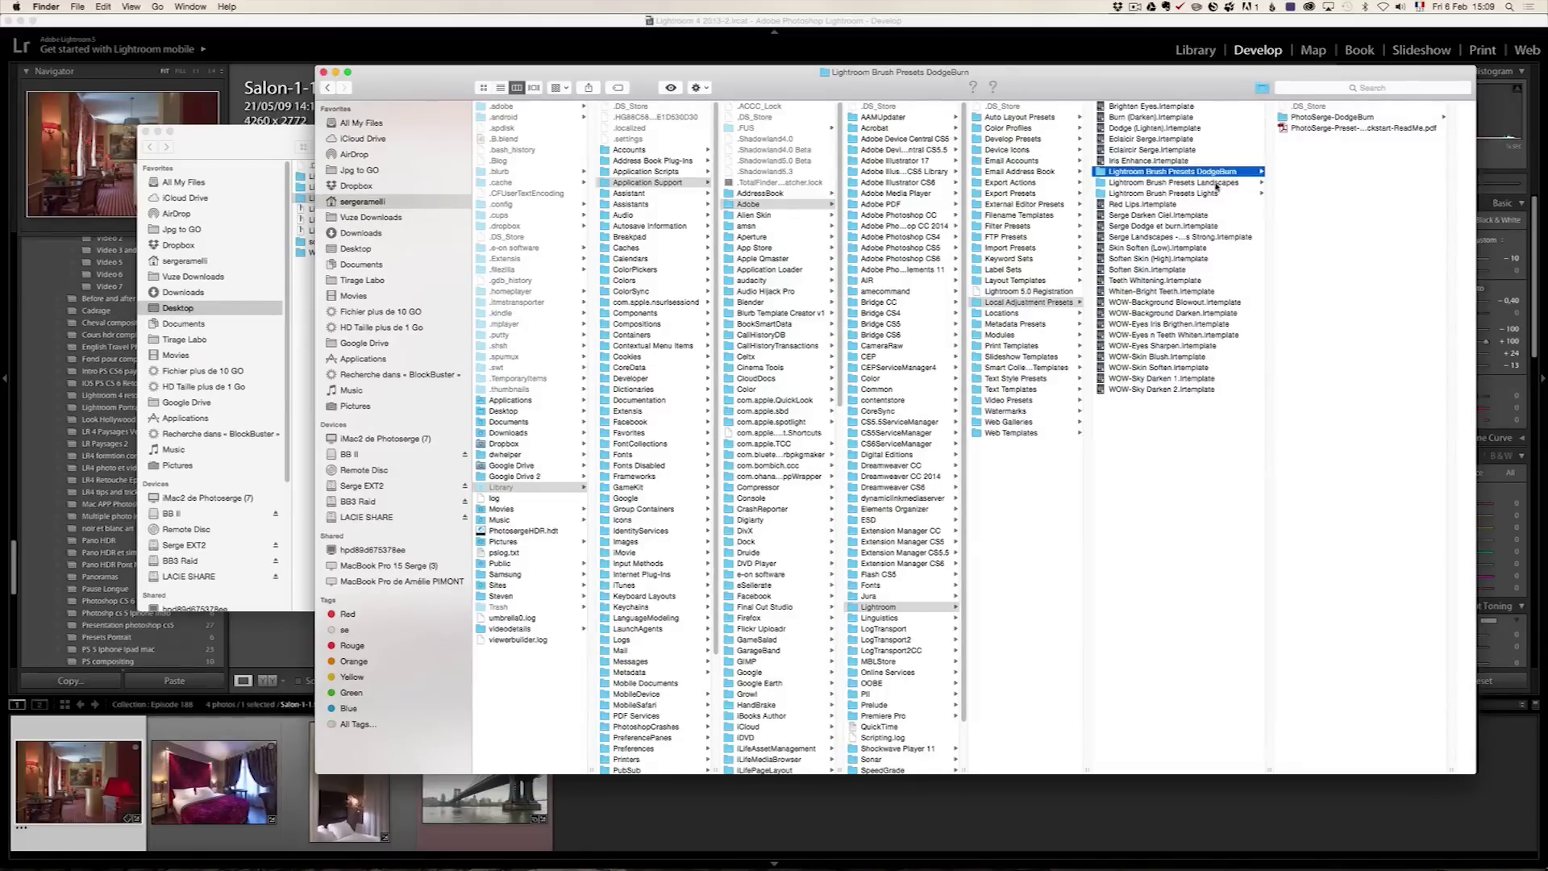
key(Down)
key(Down)
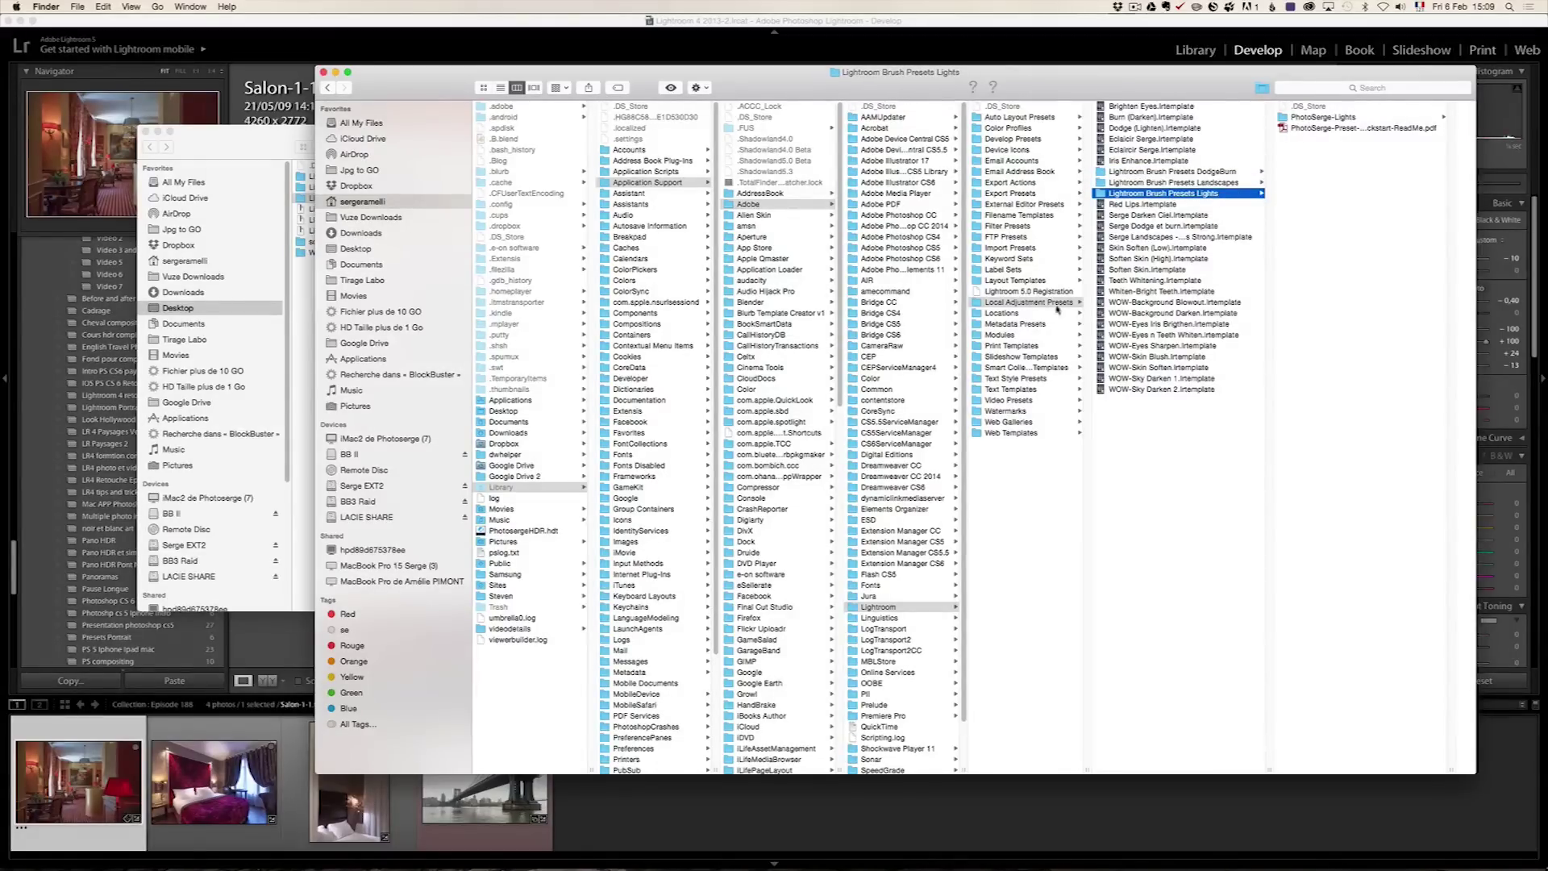
click(1004, 305)
click(1028, 303)
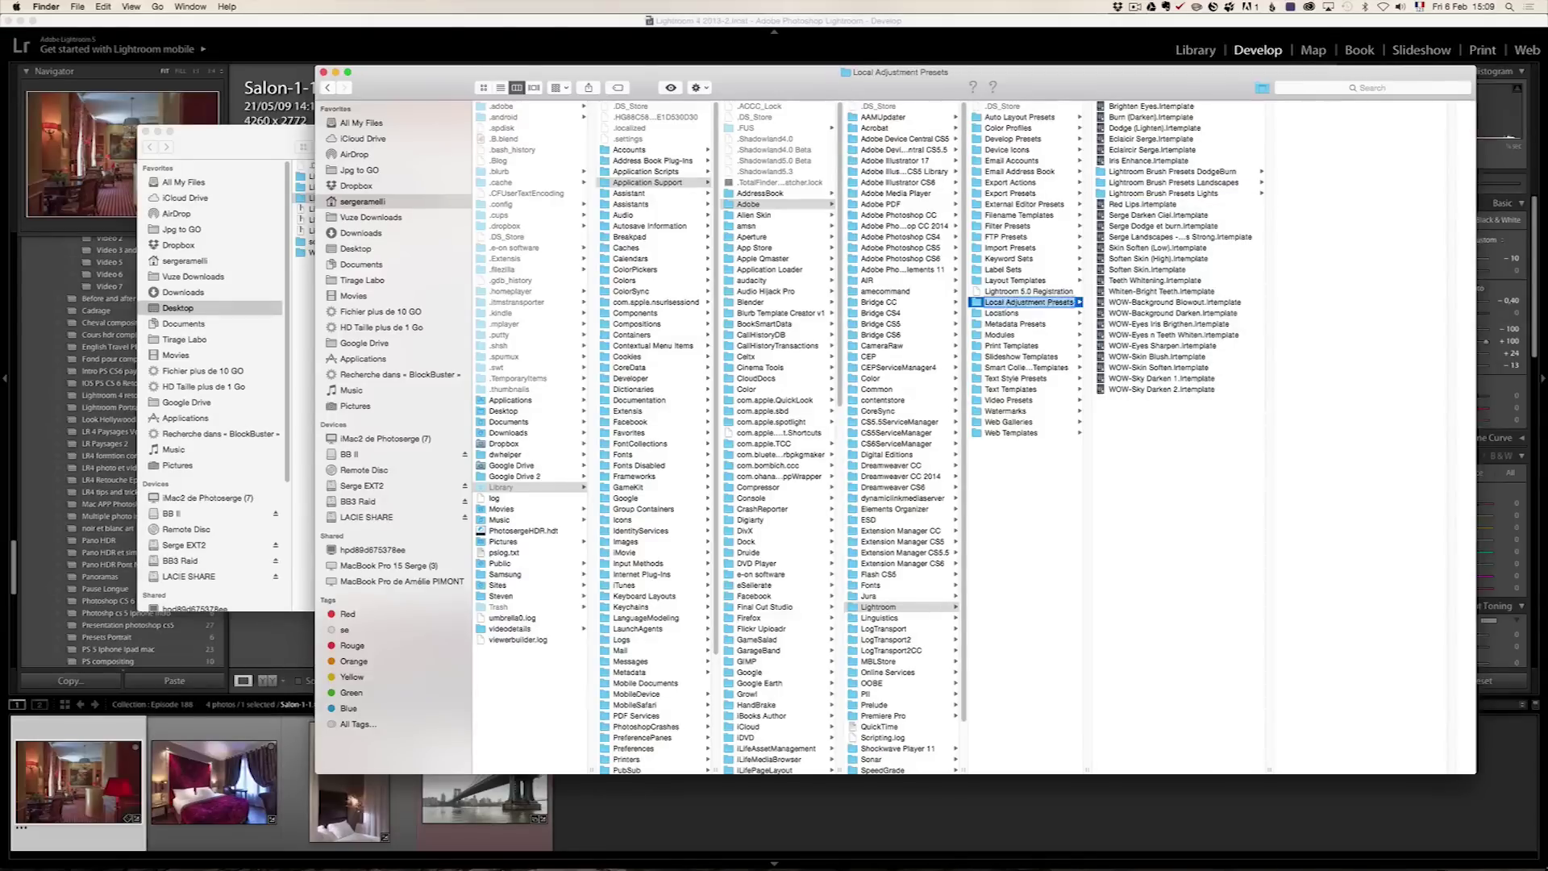
Close Preferences, collapse the left panel and hide the info overlay on Salon-1-1.tif
click(43, 762)
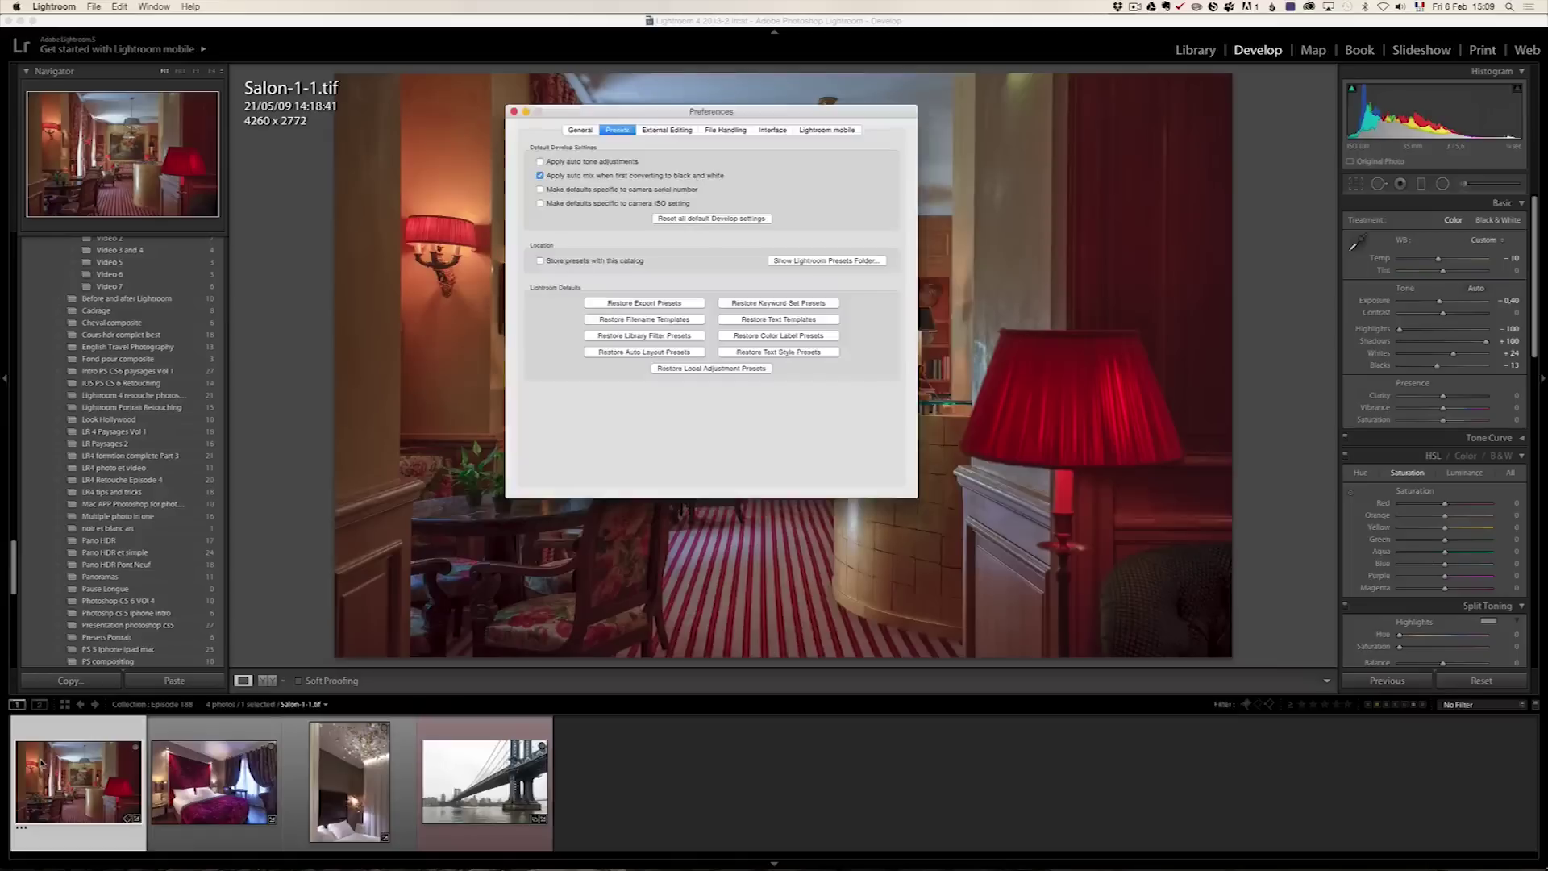
click(514, 112)
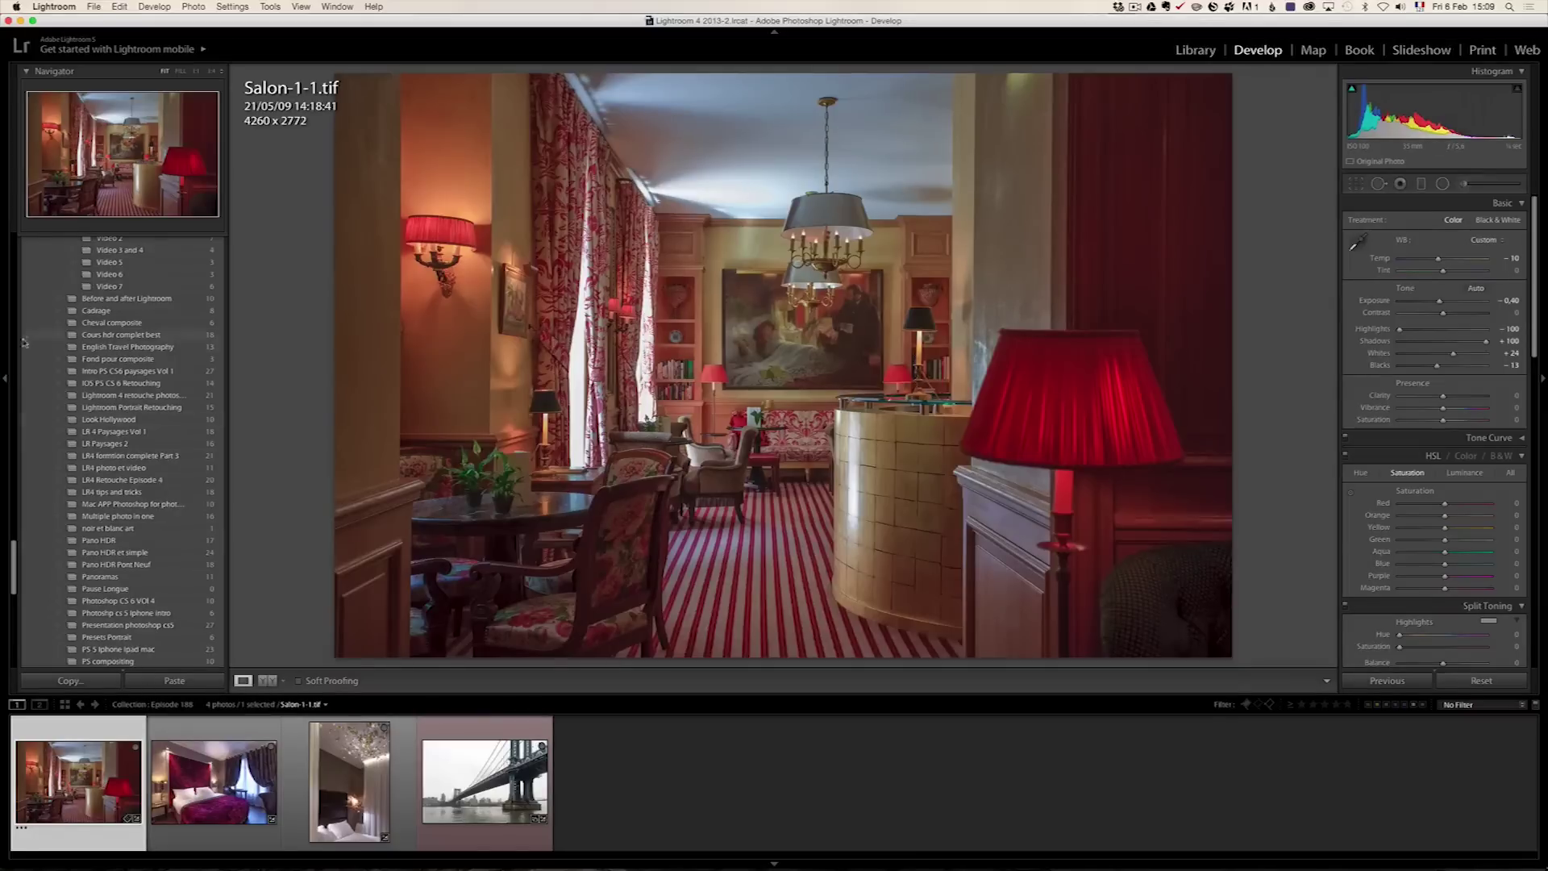
click(7, 381)
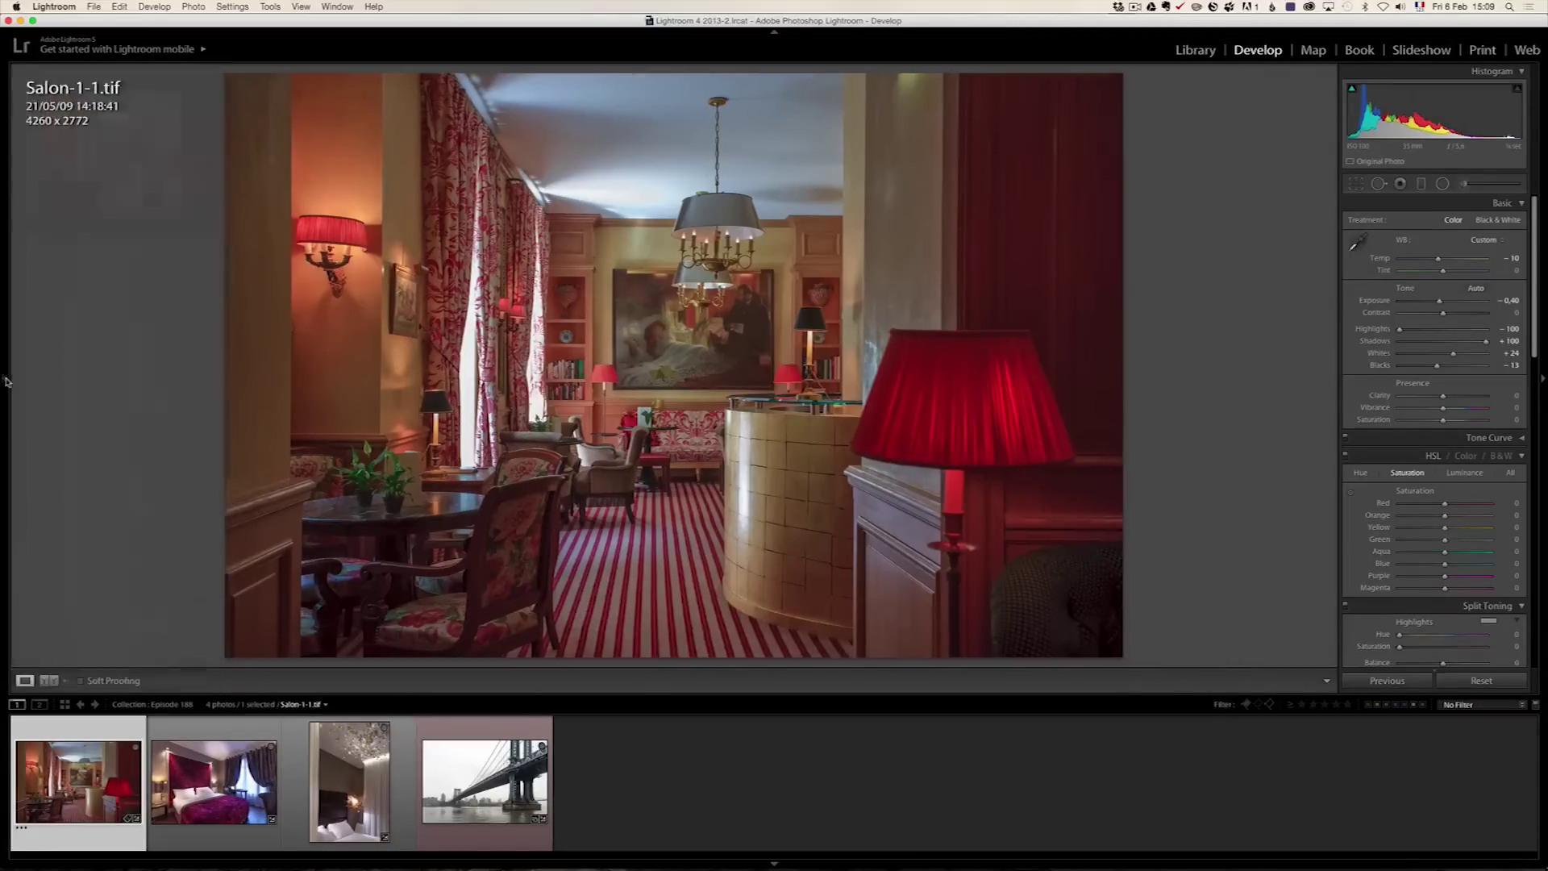
key(i)
key(i)
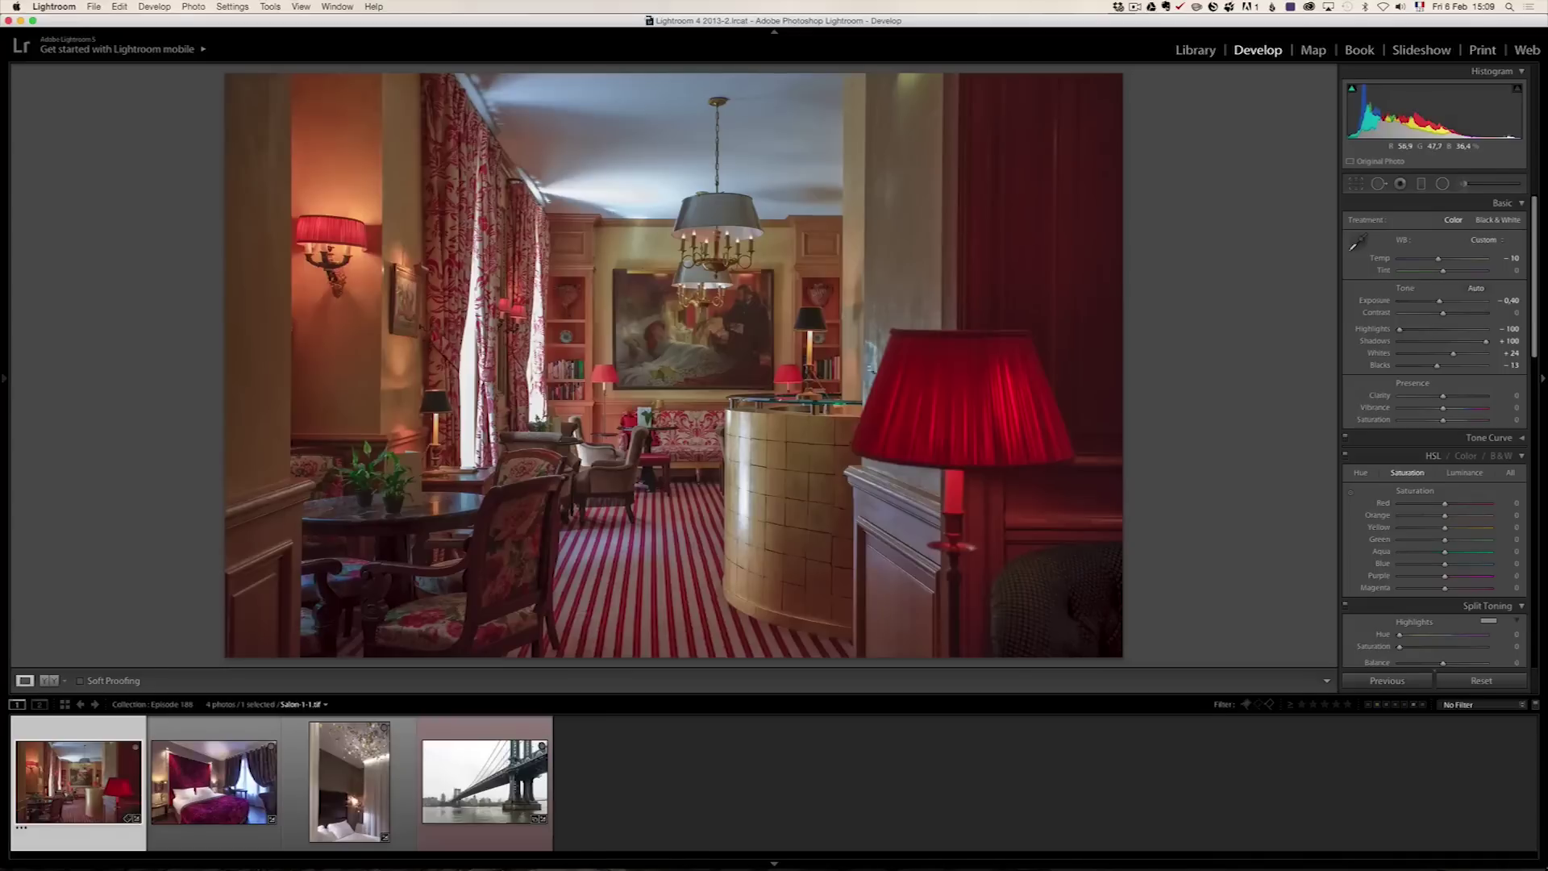
Set the Adjustment Brush effect to Serge DB - Dodge(Lighten) Strong
click(1466, 186)
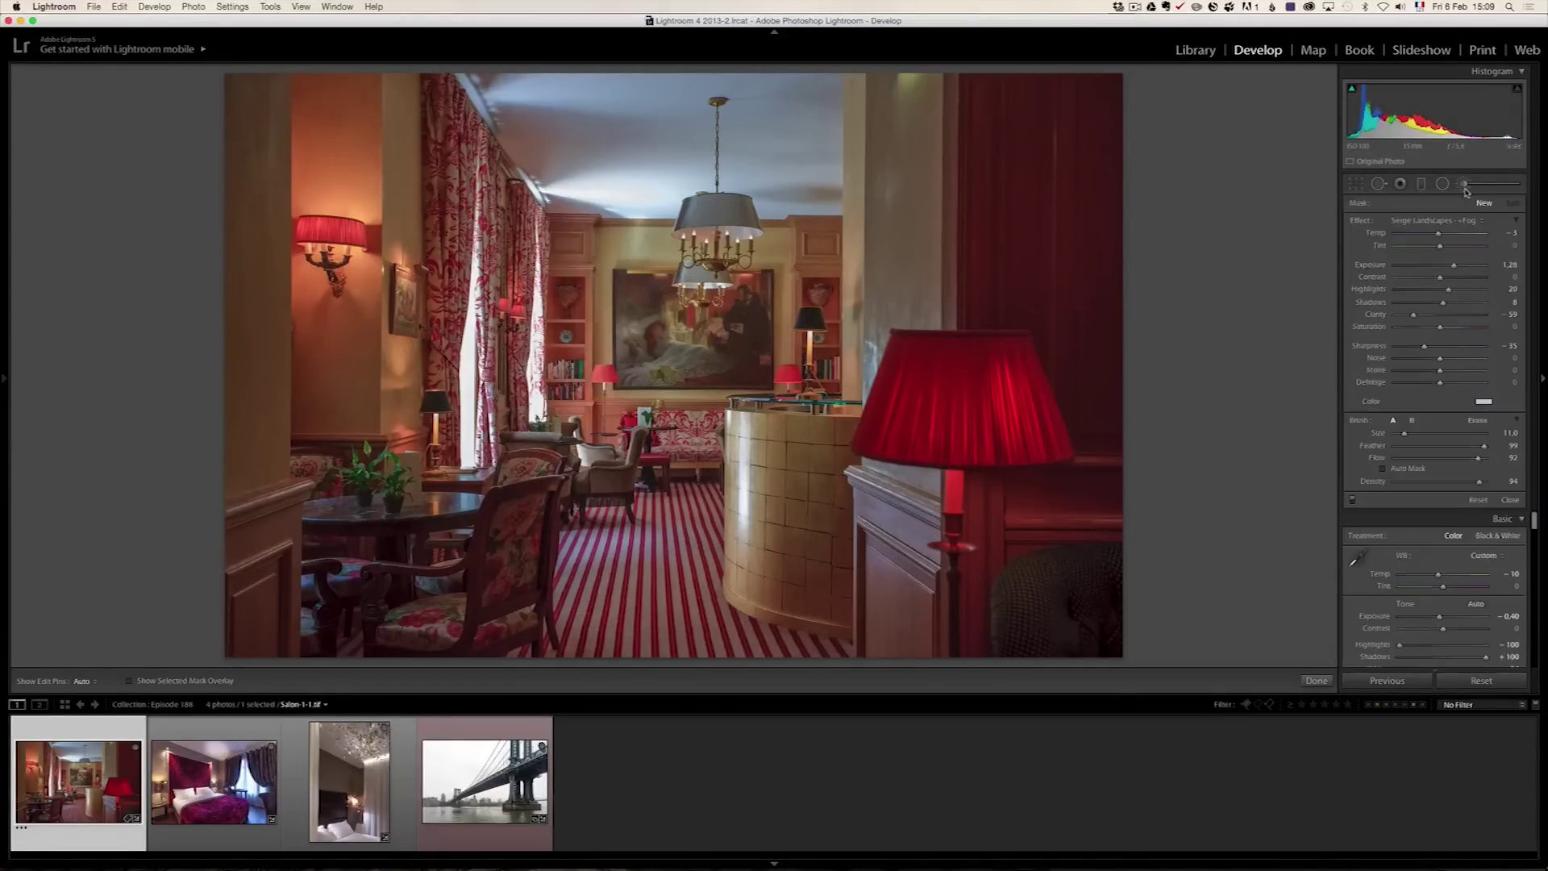
click(1455, 221)
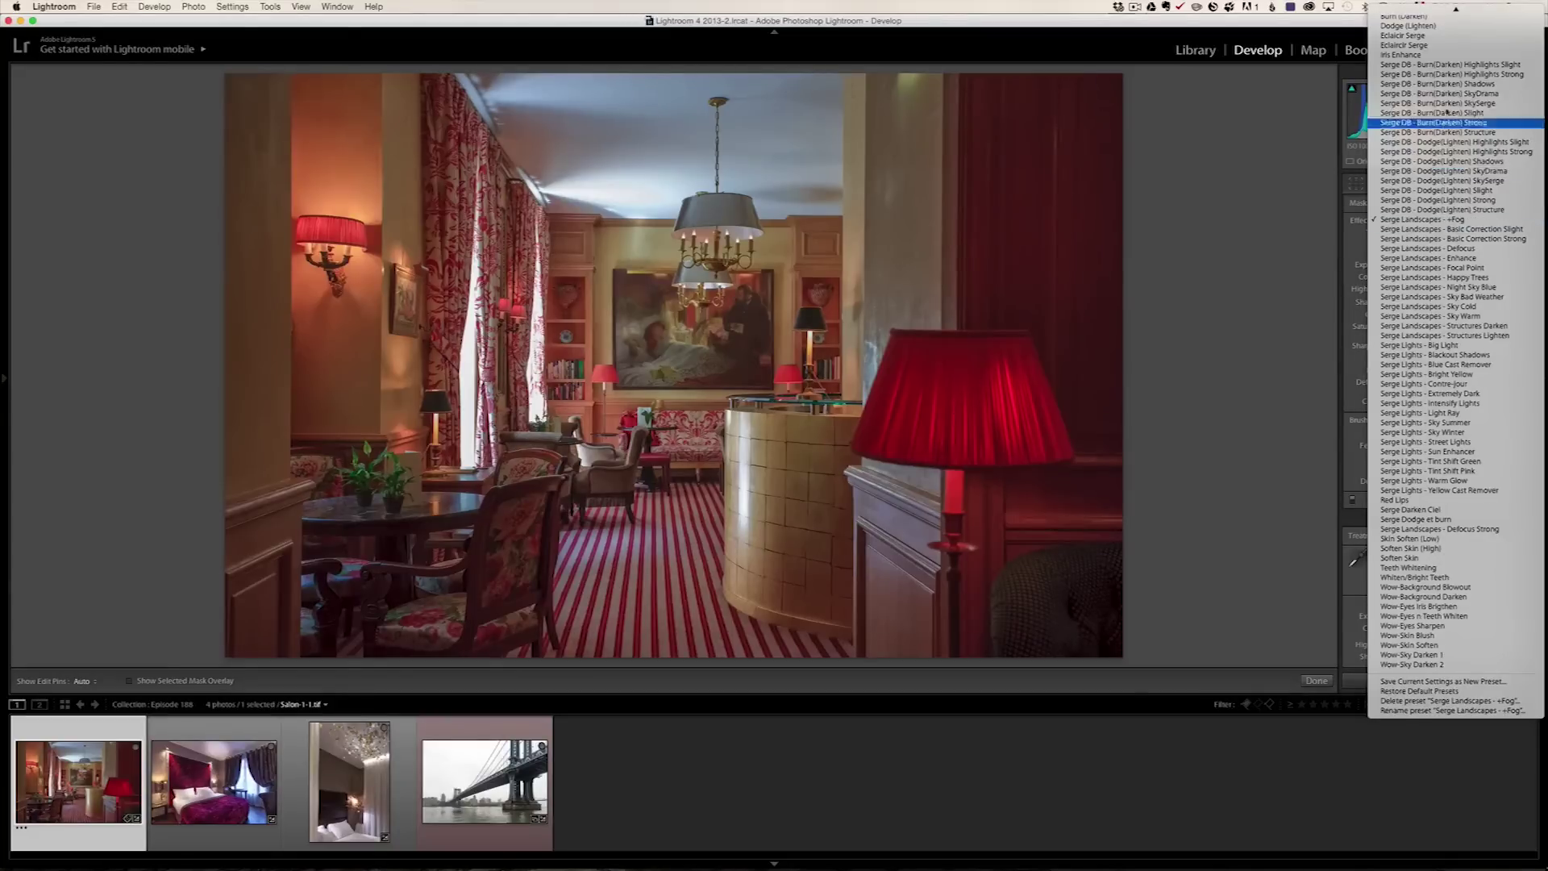
scroll(1473, 162, up, 3)
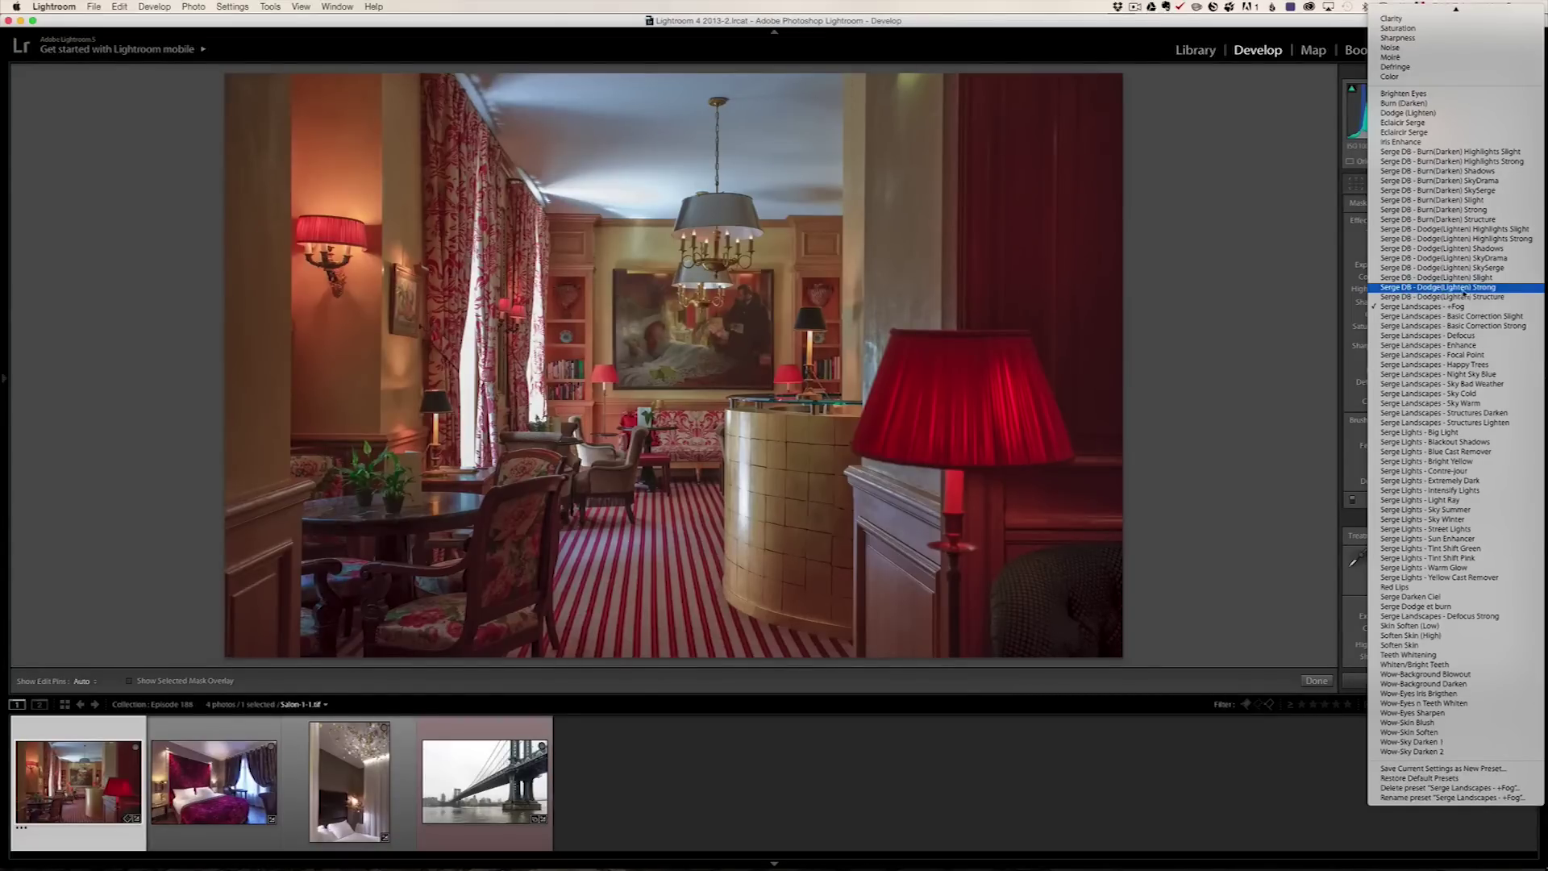
click(1489, 289)
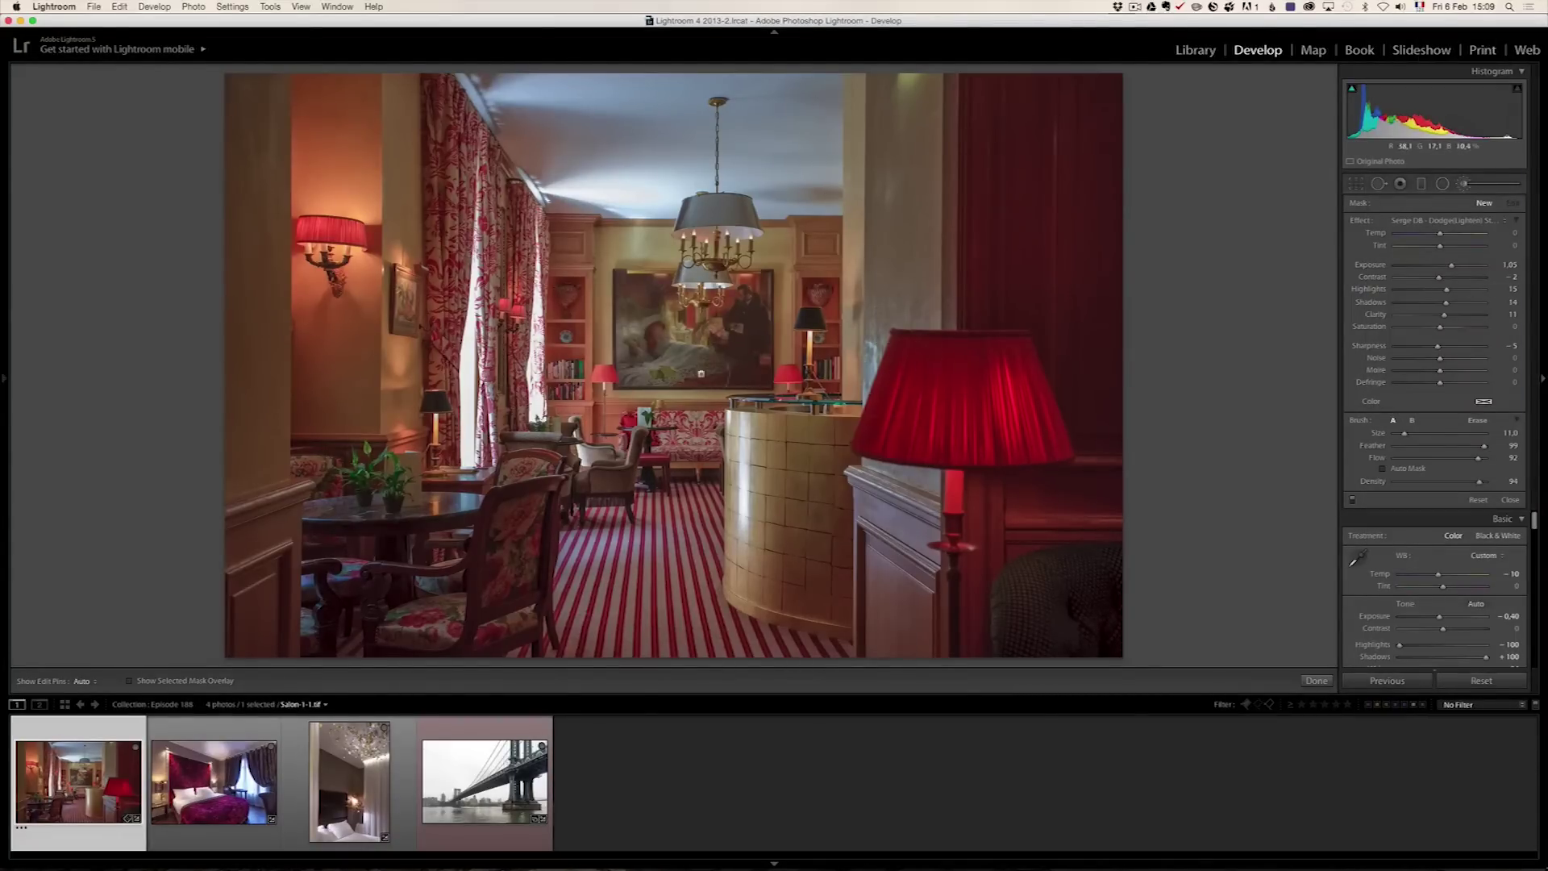
Enlarge the brush to 16 and dodge the sconce wall, wood panel and right red curtain
key(bracketright)
drag(330, 226, 317, 93)
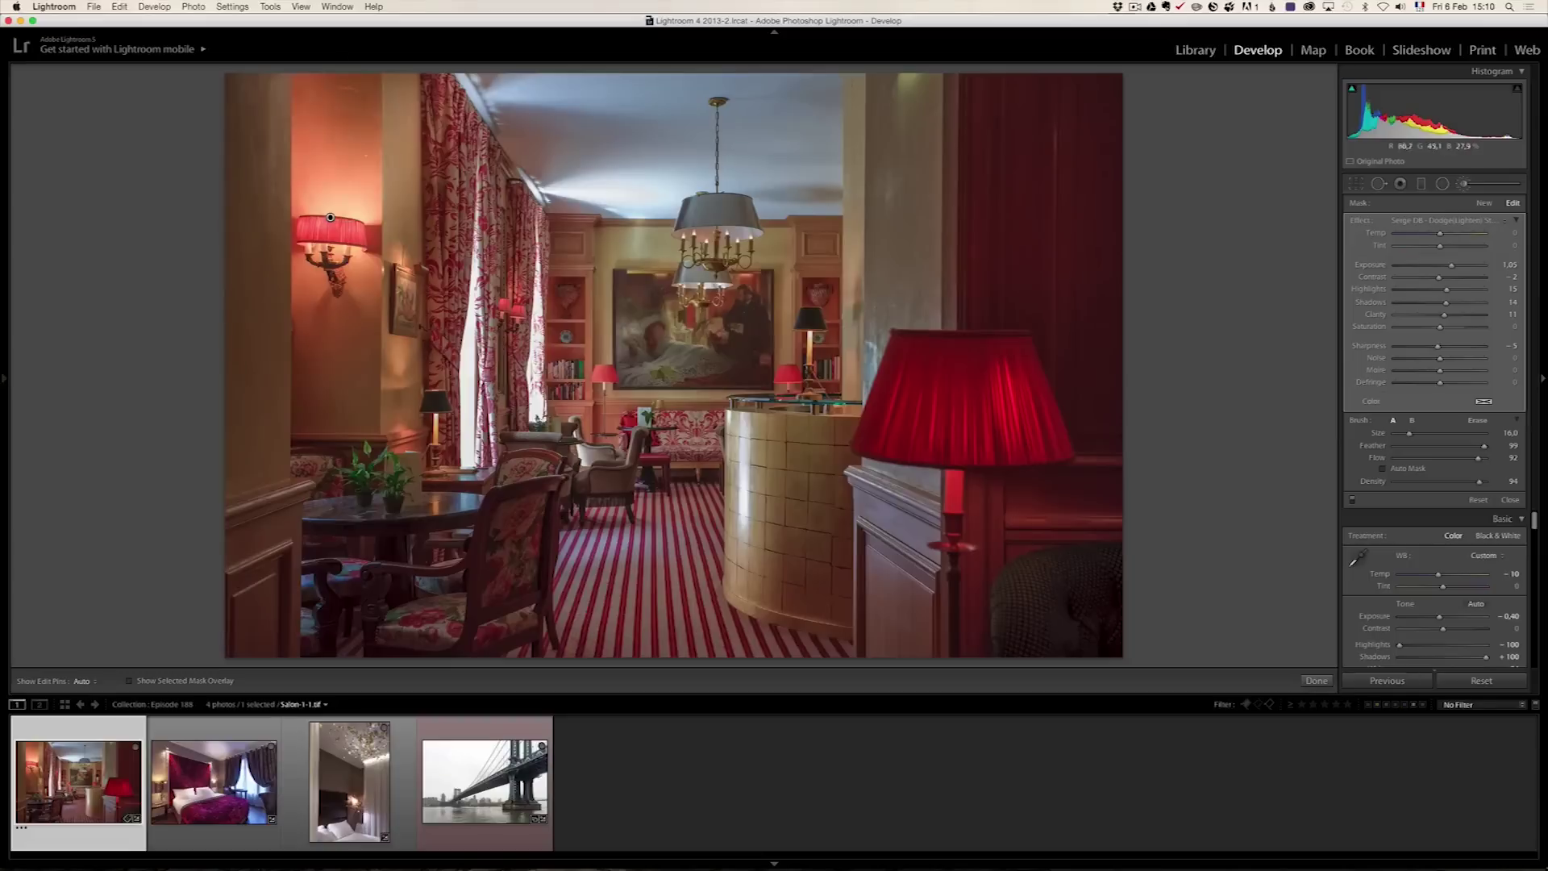
drag(895, 524, 1085, 513)
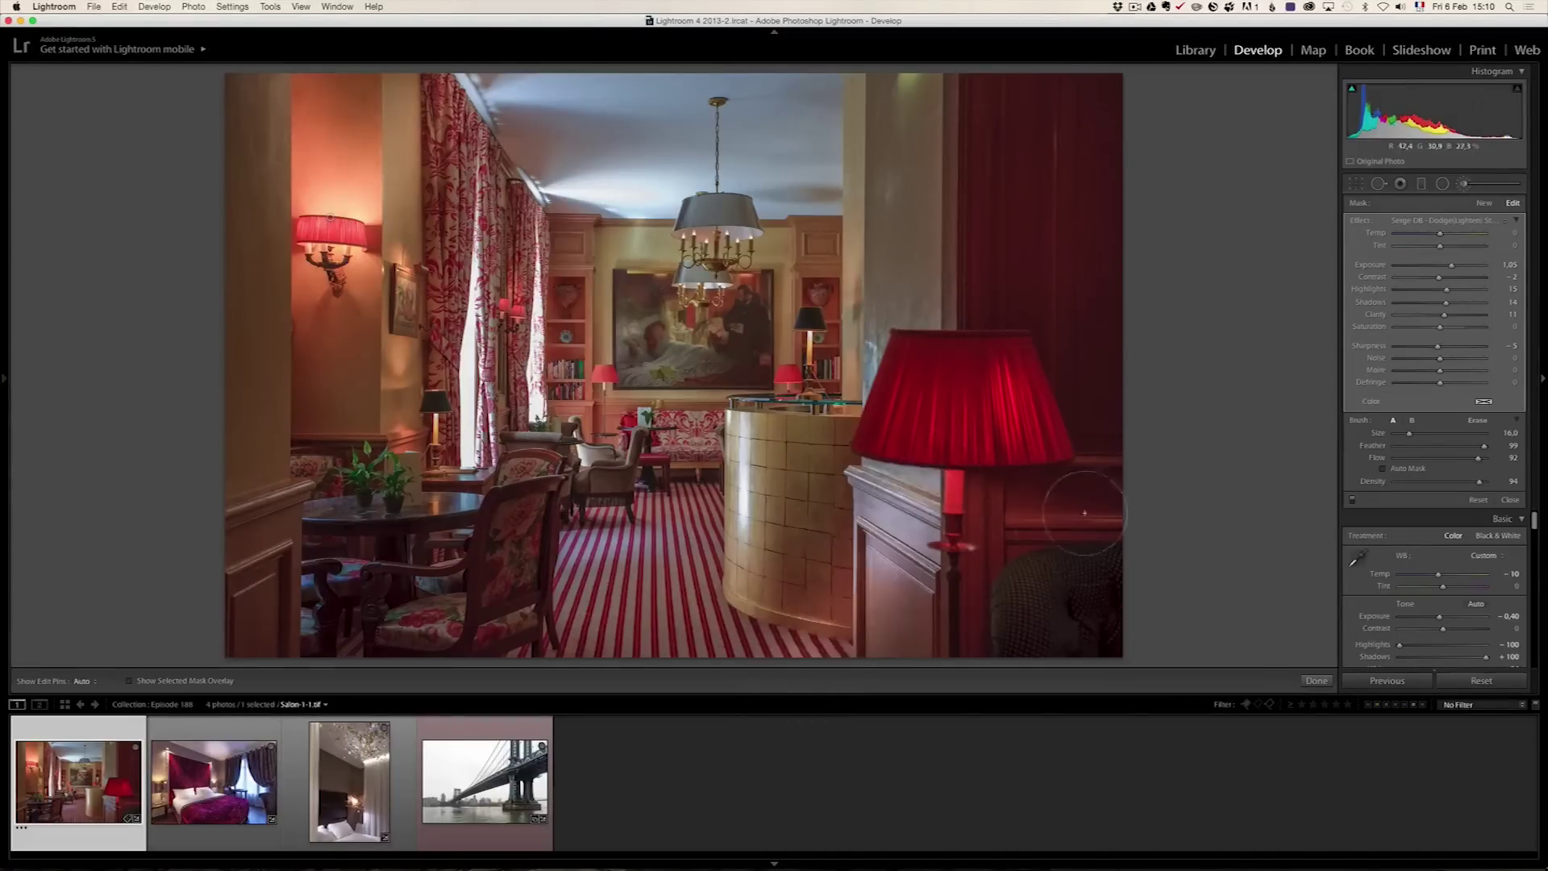
key(h)
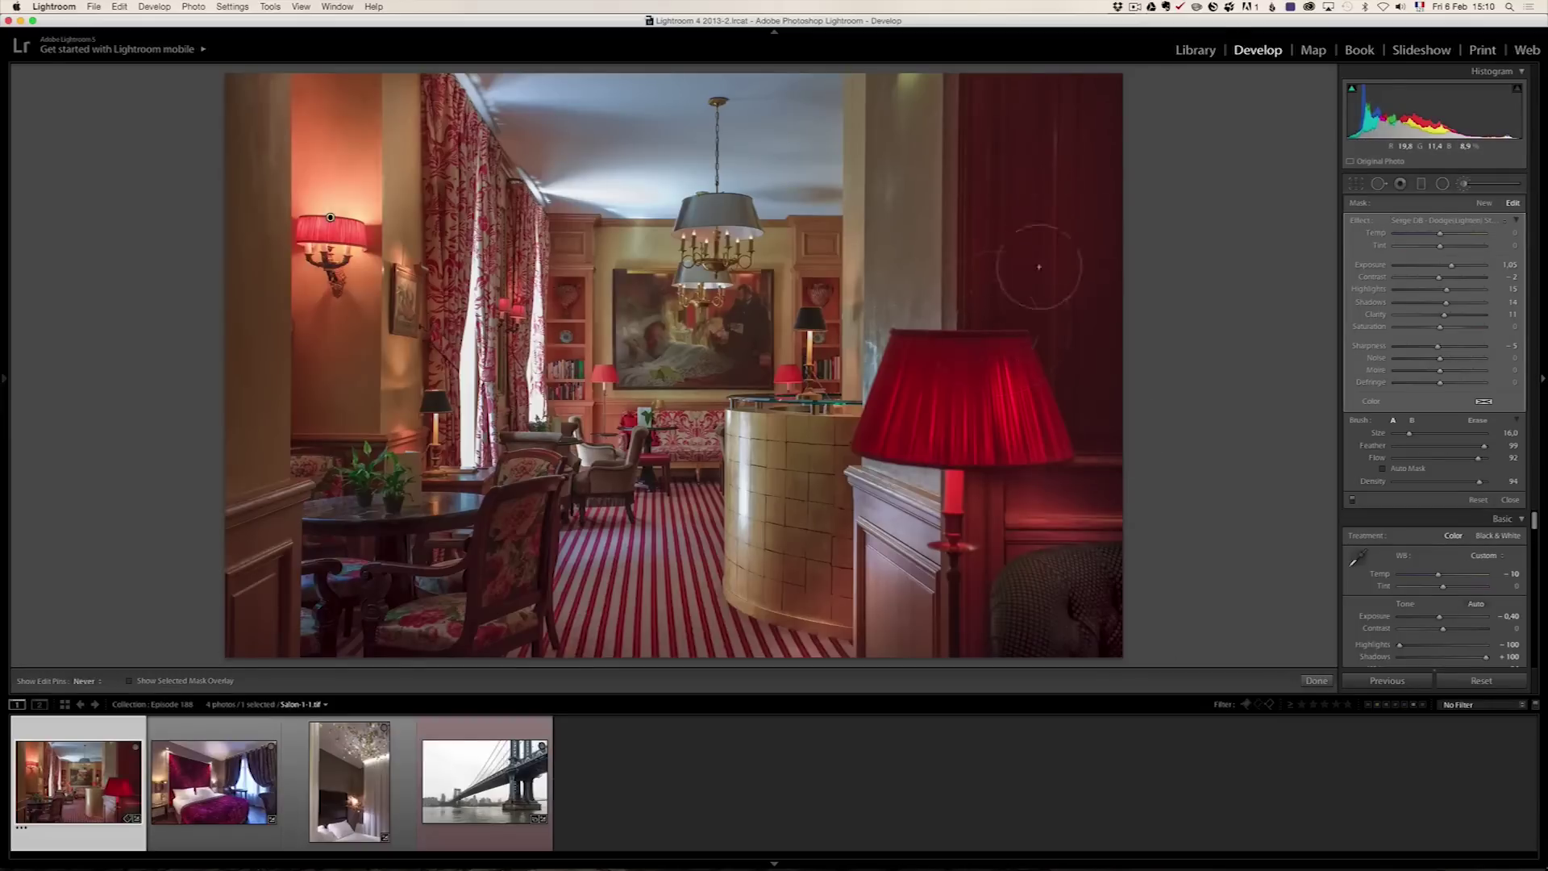
mouse_move(1040, 267)
mouse_down()
mouse_move(1065, 161)
mouse_move(935, 322)
mouse_move(996, 258)
mouse_move(1032, 32)
mouse_move(1047, 131)
mouse_up()
key(h)
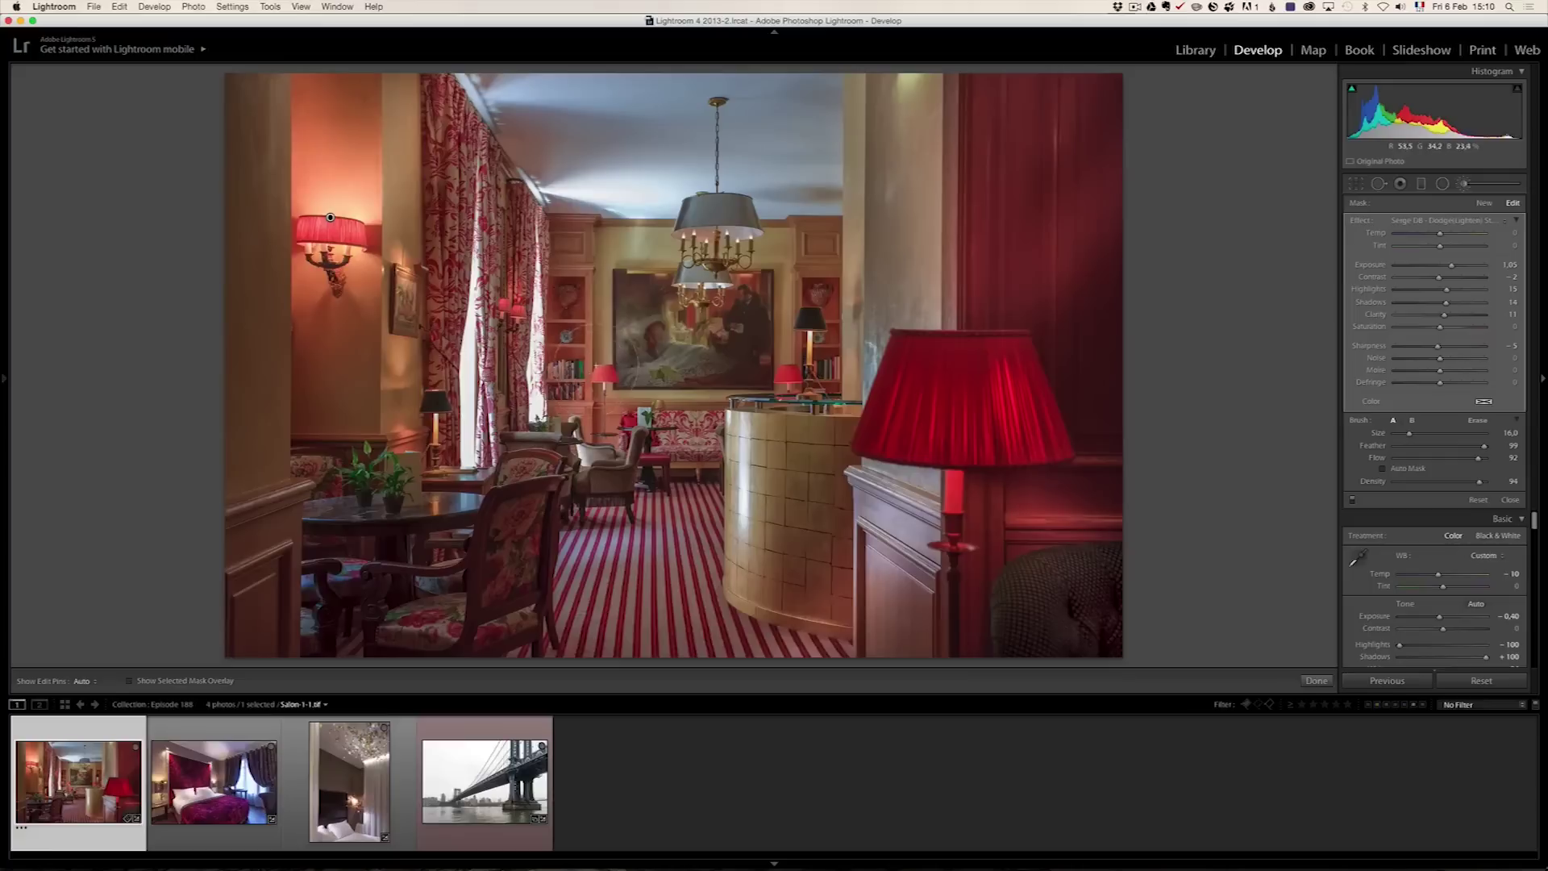
Dodge the painting, pillar wall, left curtains and window, carpet and chairs
mouse_move(564, 323)
mouse_down()
mouse_move(645, 403)
mouse_move(581, 339)
mouse_move(613, 355)
mouse_up()
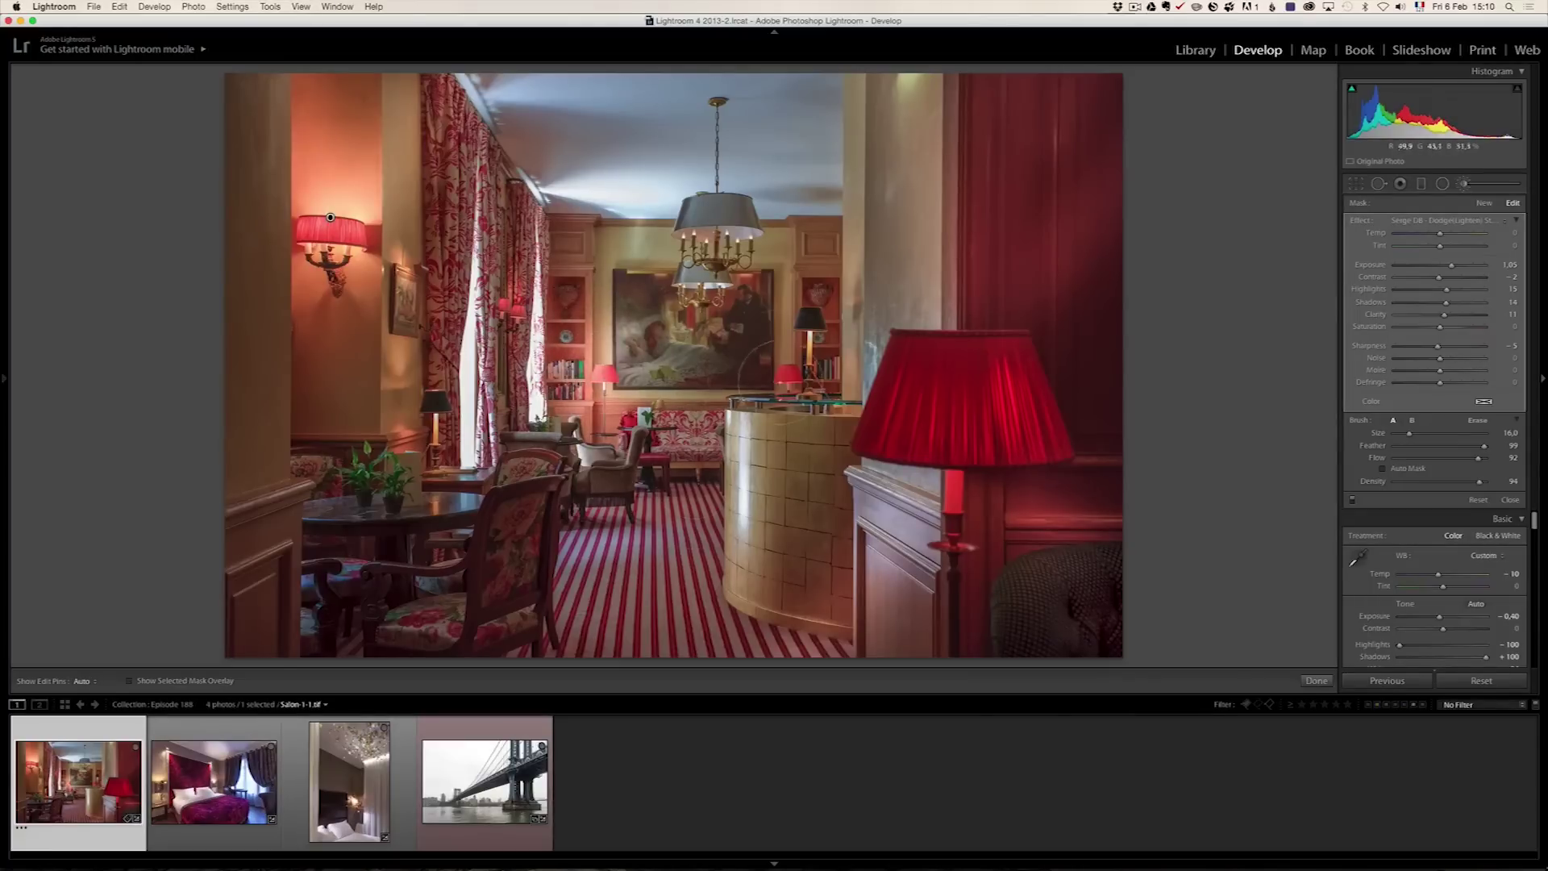
mouse_move(758, 363)
mouse_down()
mouse_move(790, 371)
mouse_move(815, 290)
mouse_move(831, 323)
mouse_up()
key(h)
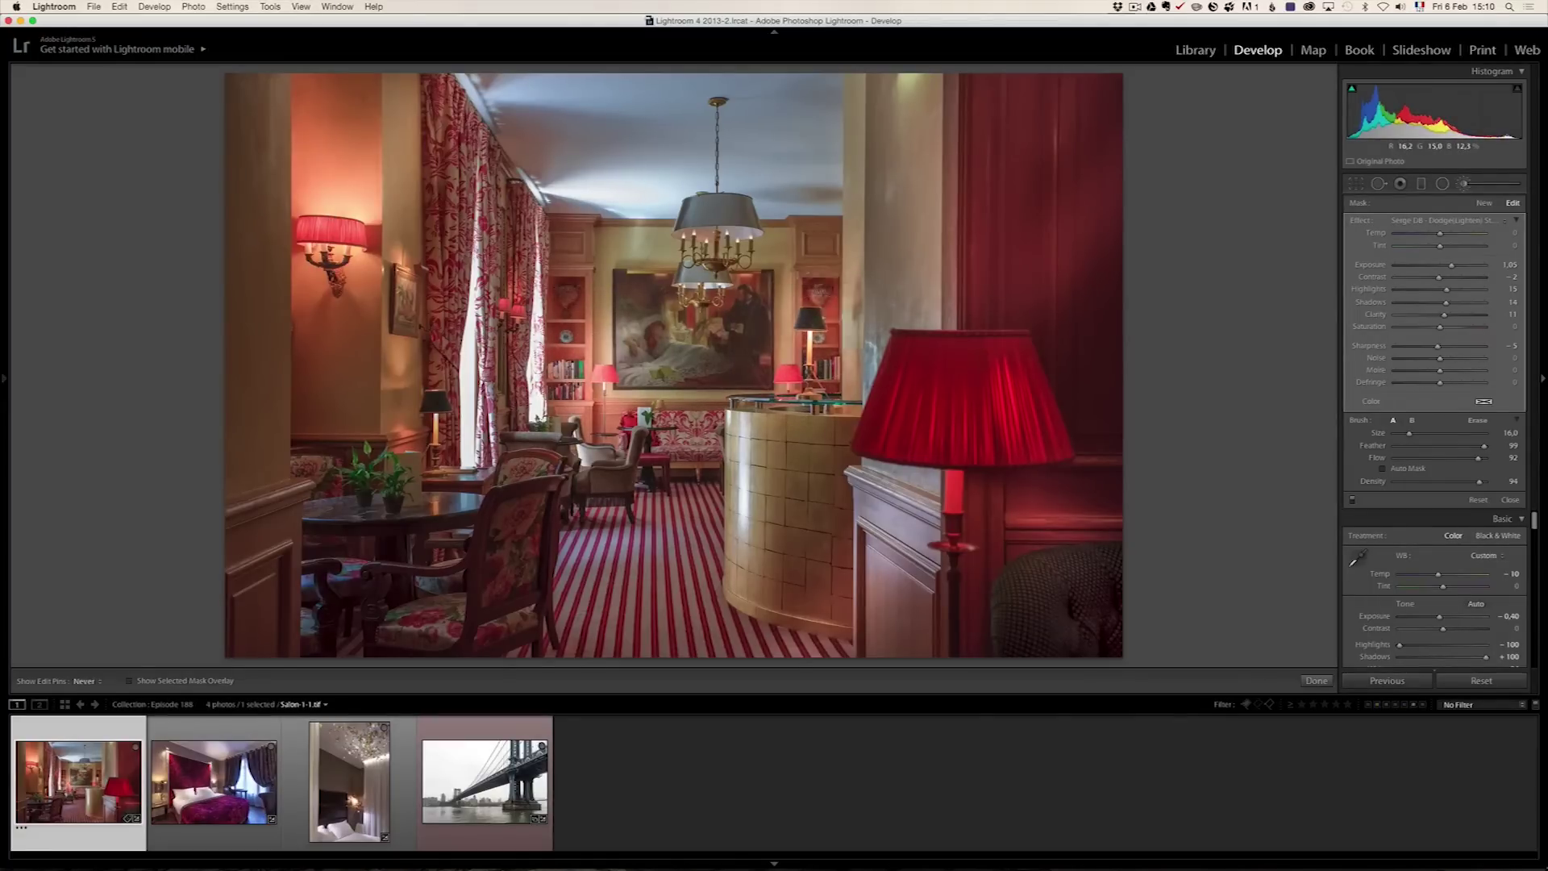
key(h)
mouse_move(476, 322)
mouse_down()
mouse_move(540, 290)
mouse_move(467, 338)
mouse_move(549, 314)
mouse_move(597, 274)
mouse_up()
mouse_move(687, 545)
mouse_down()
mouse_move(560, 540)
mouse_move(513, 421)
mouse_move(741, 639)
mouse_up()
key(h)
key(h)
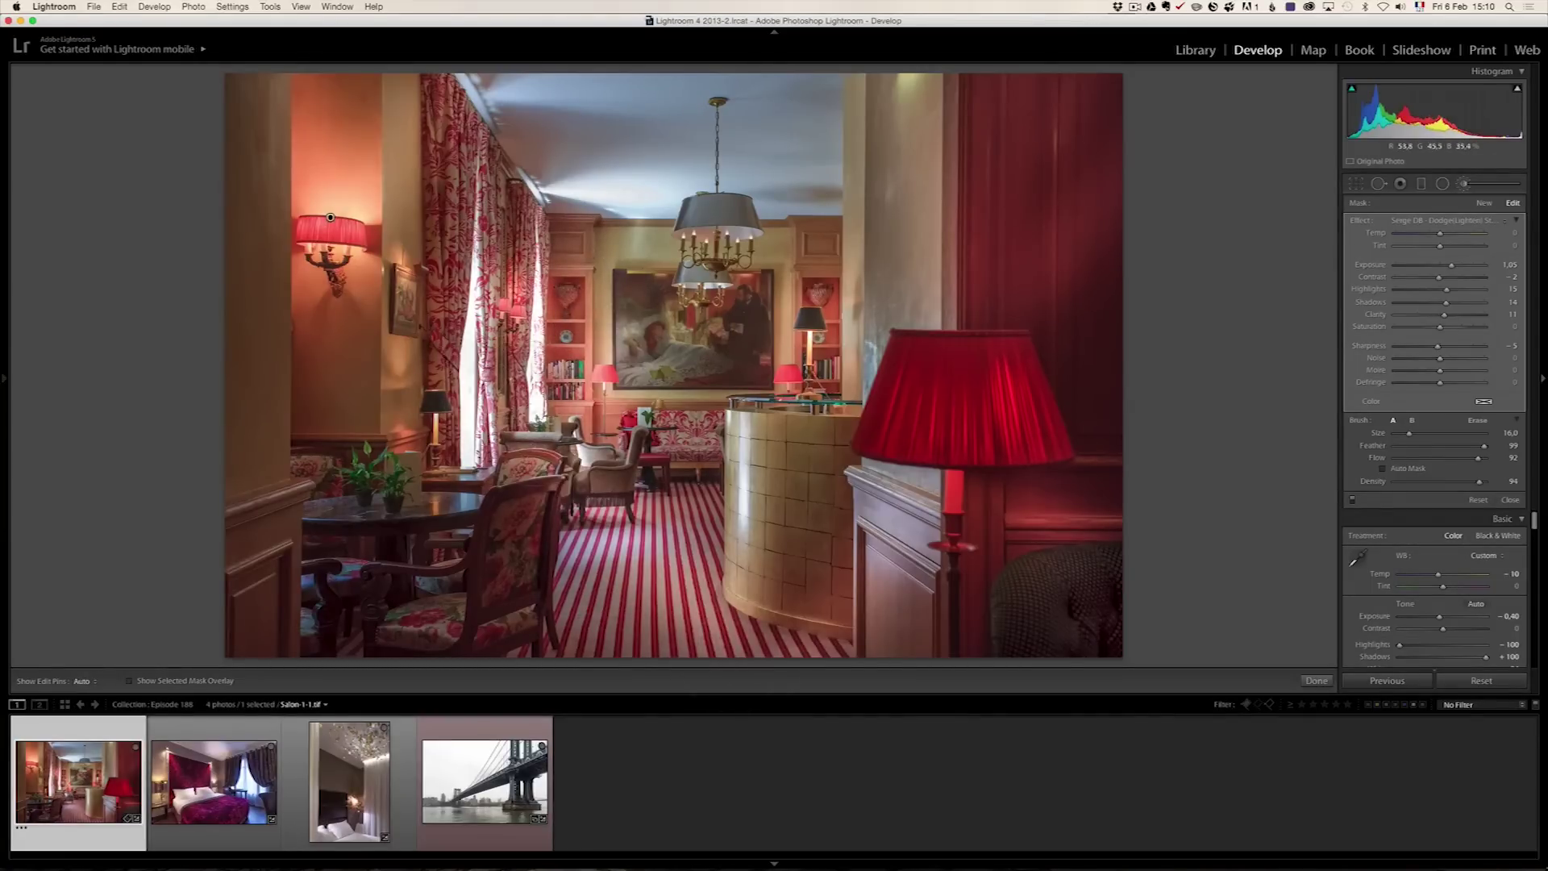
drag(493, 546, 403, 525)
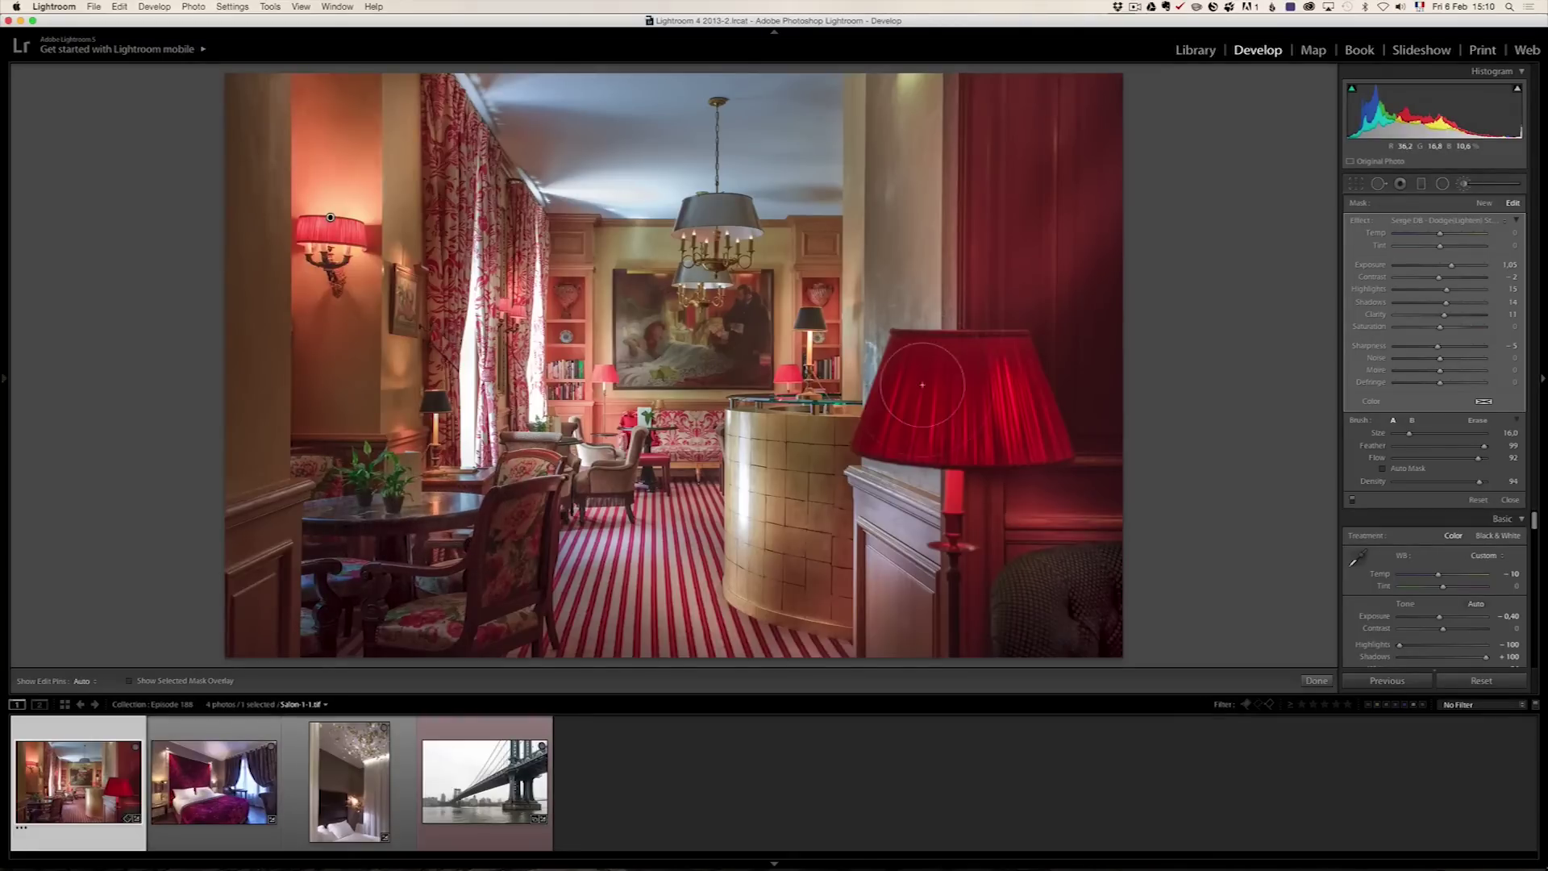
click(1352, 502)
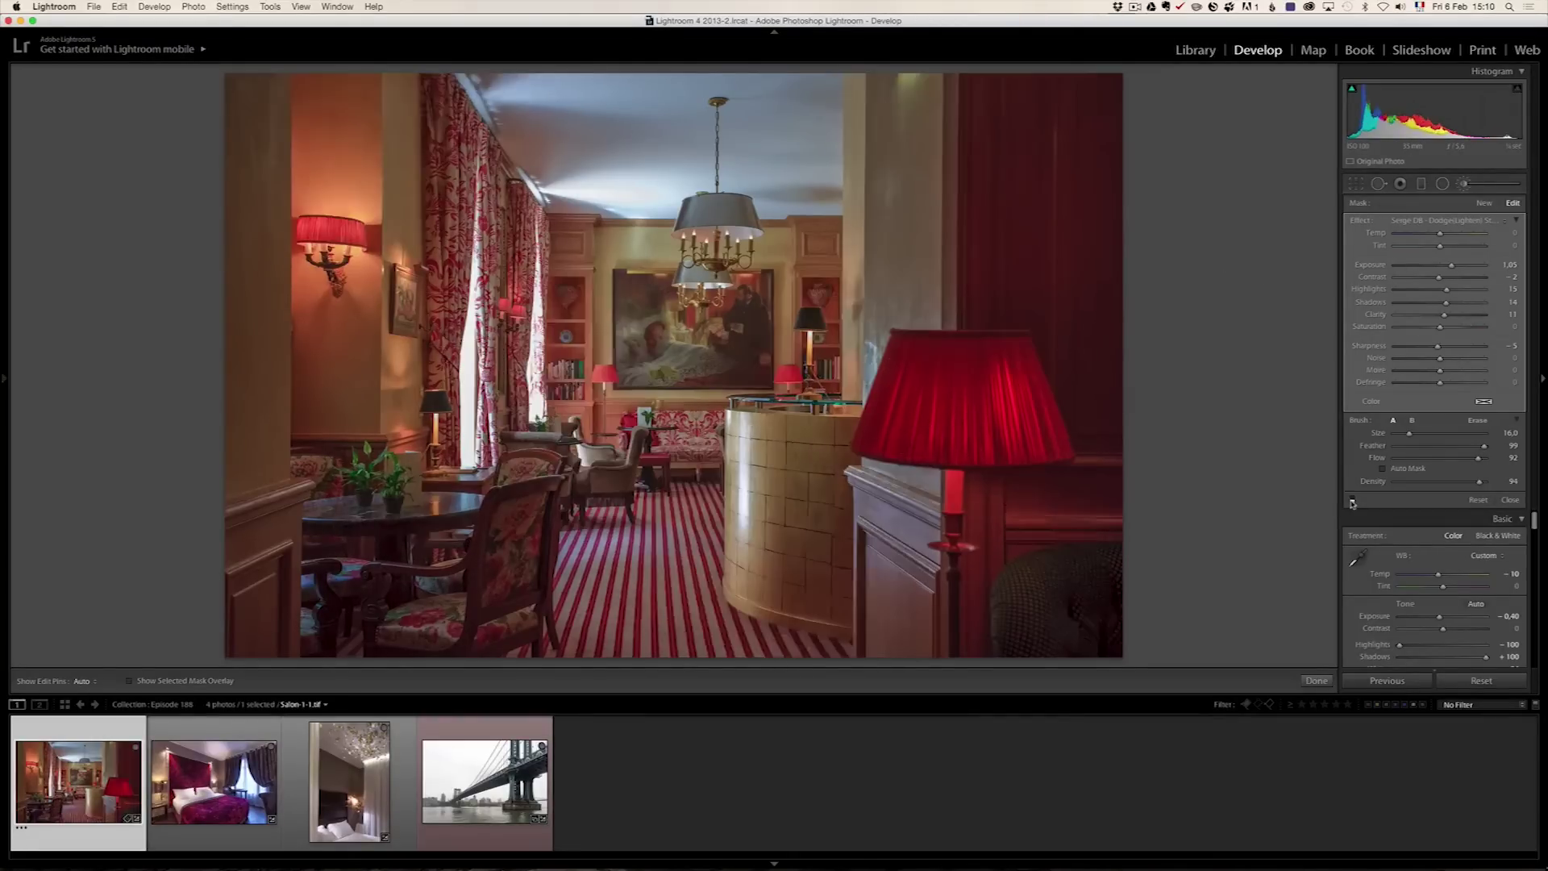
click(1353, 502)
click(1353, 501)
click(1352, 502)
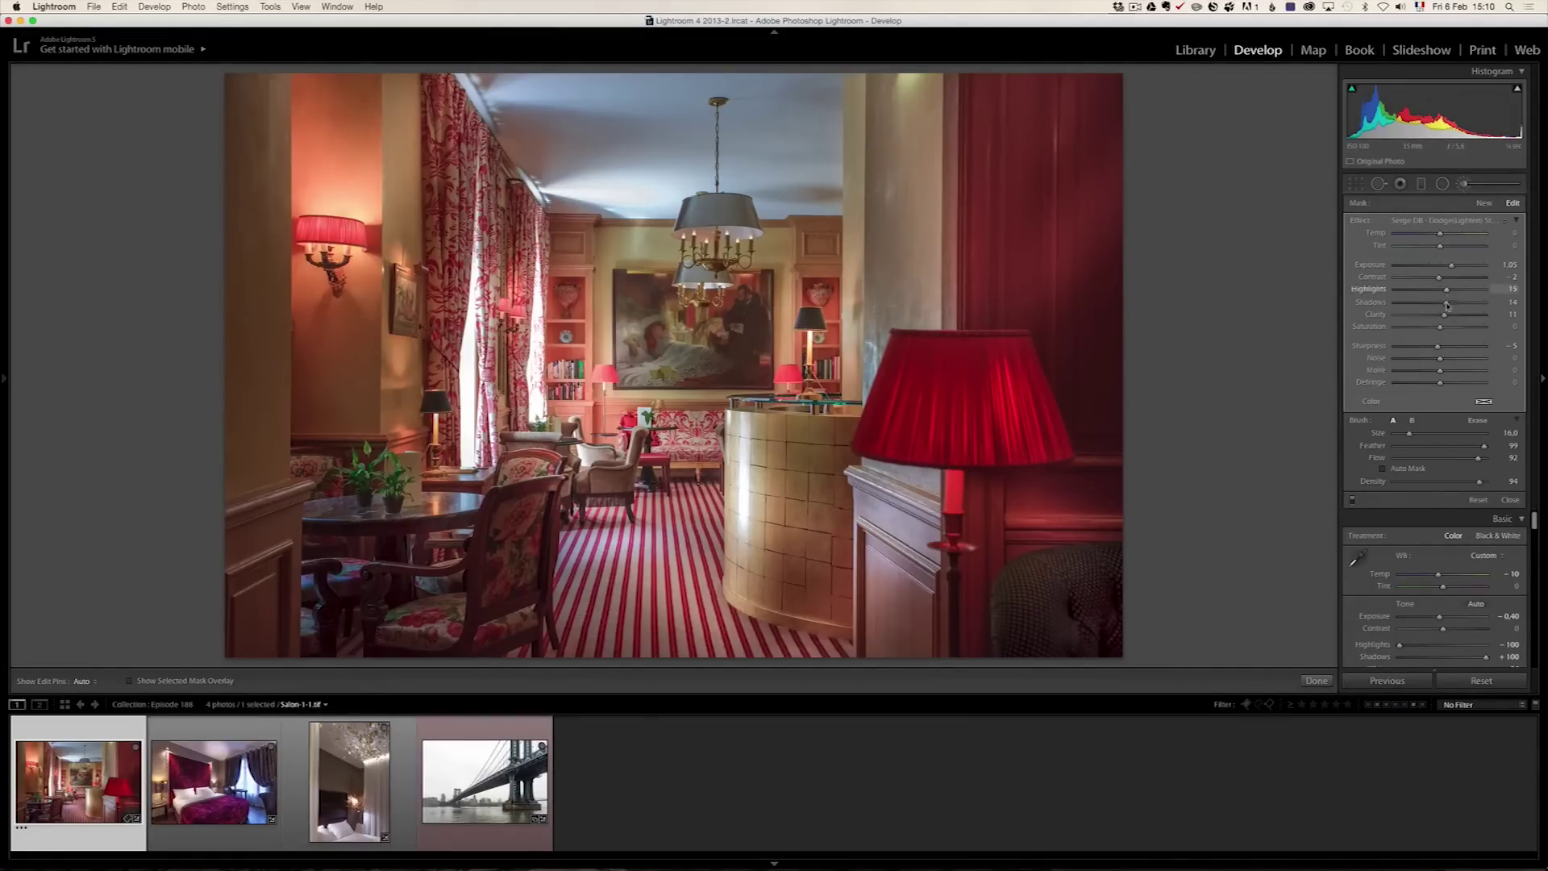
Try the Dodge(Lighten) Slight and Highlights Strong effects, then return to Dodge(Lighten) Strong
click(1462, 223)
click(1464, 211)
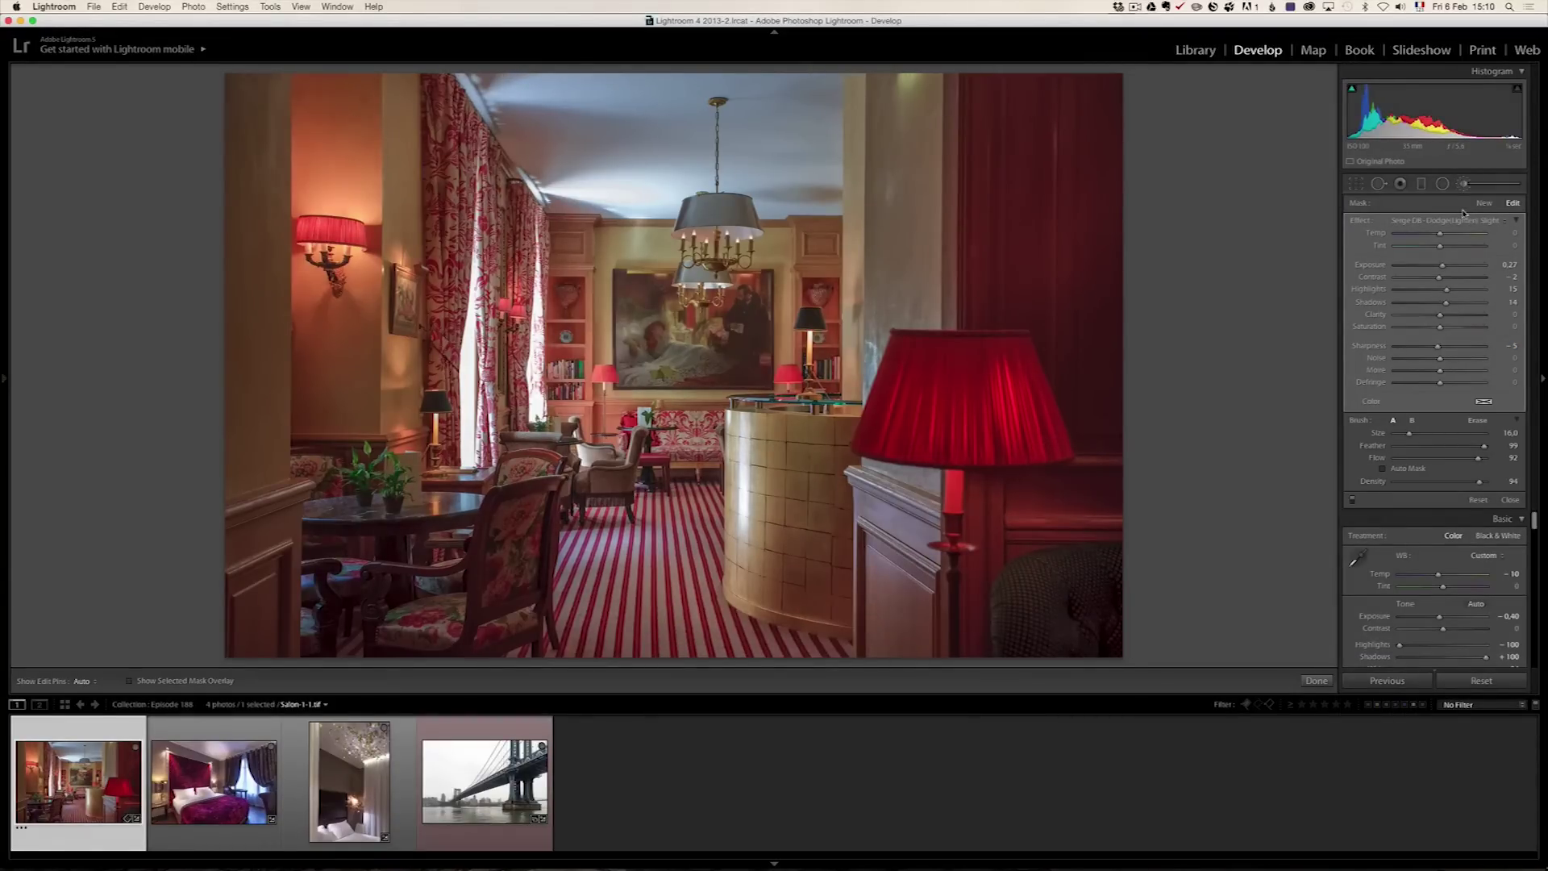
click(1471, 222)
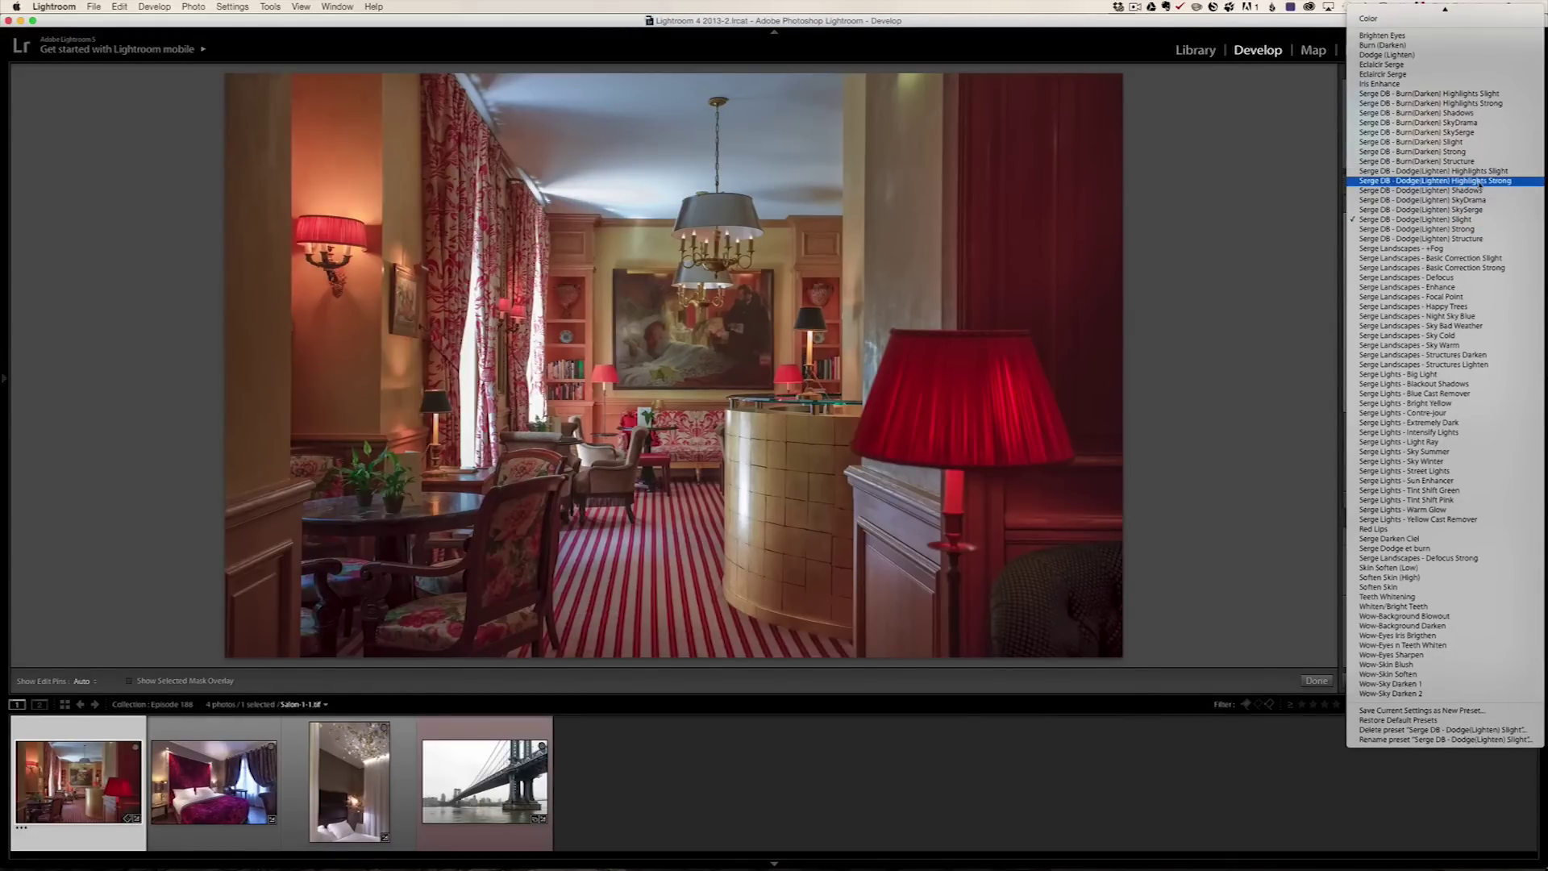
click(1484, 183)
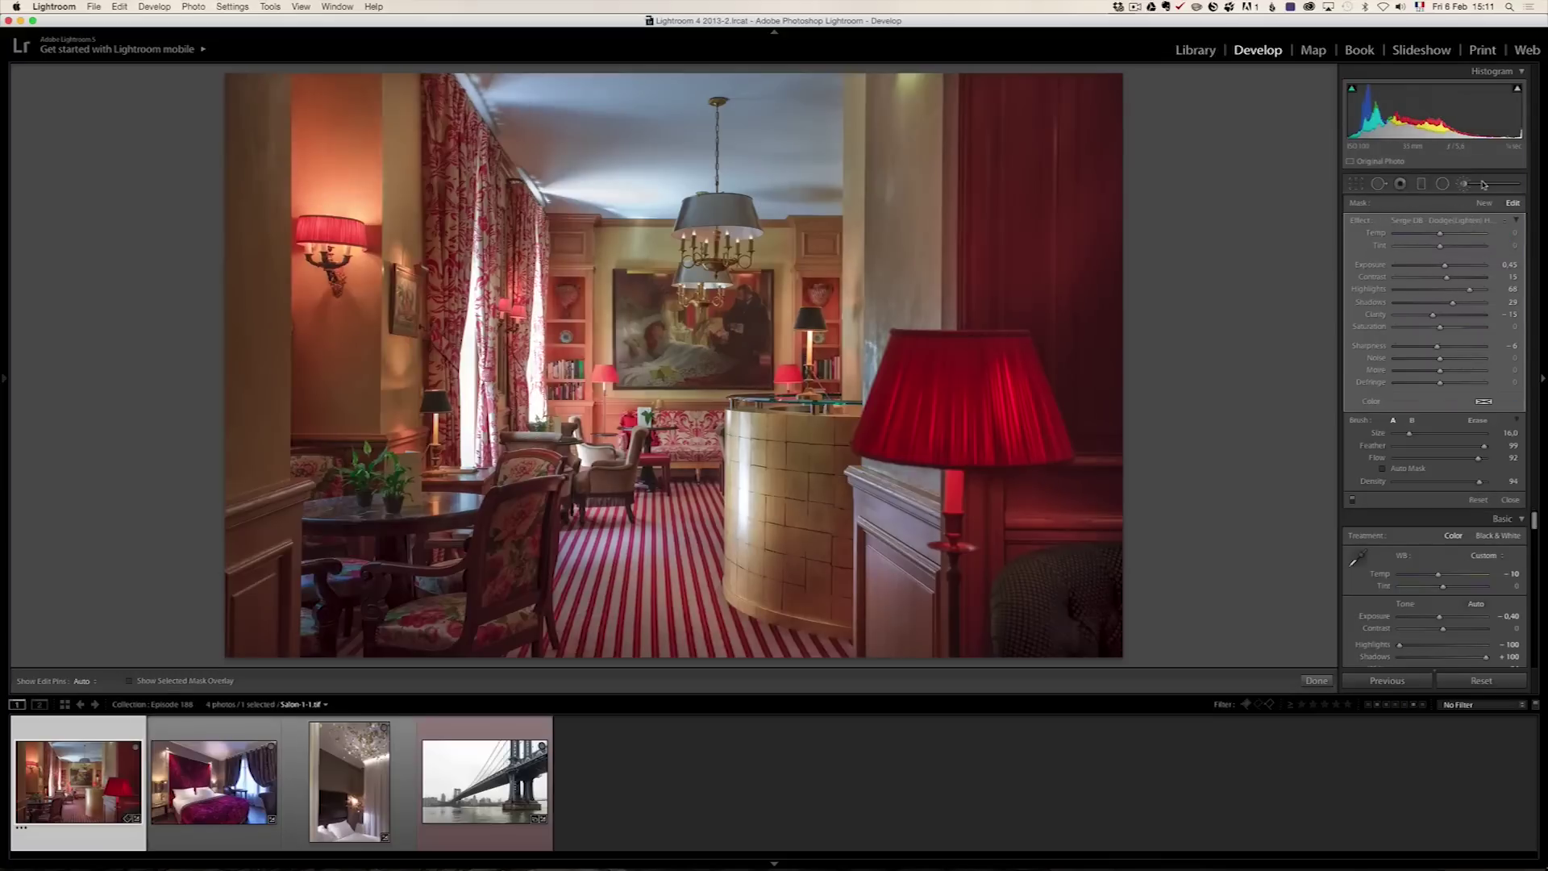
click(1463, 224)
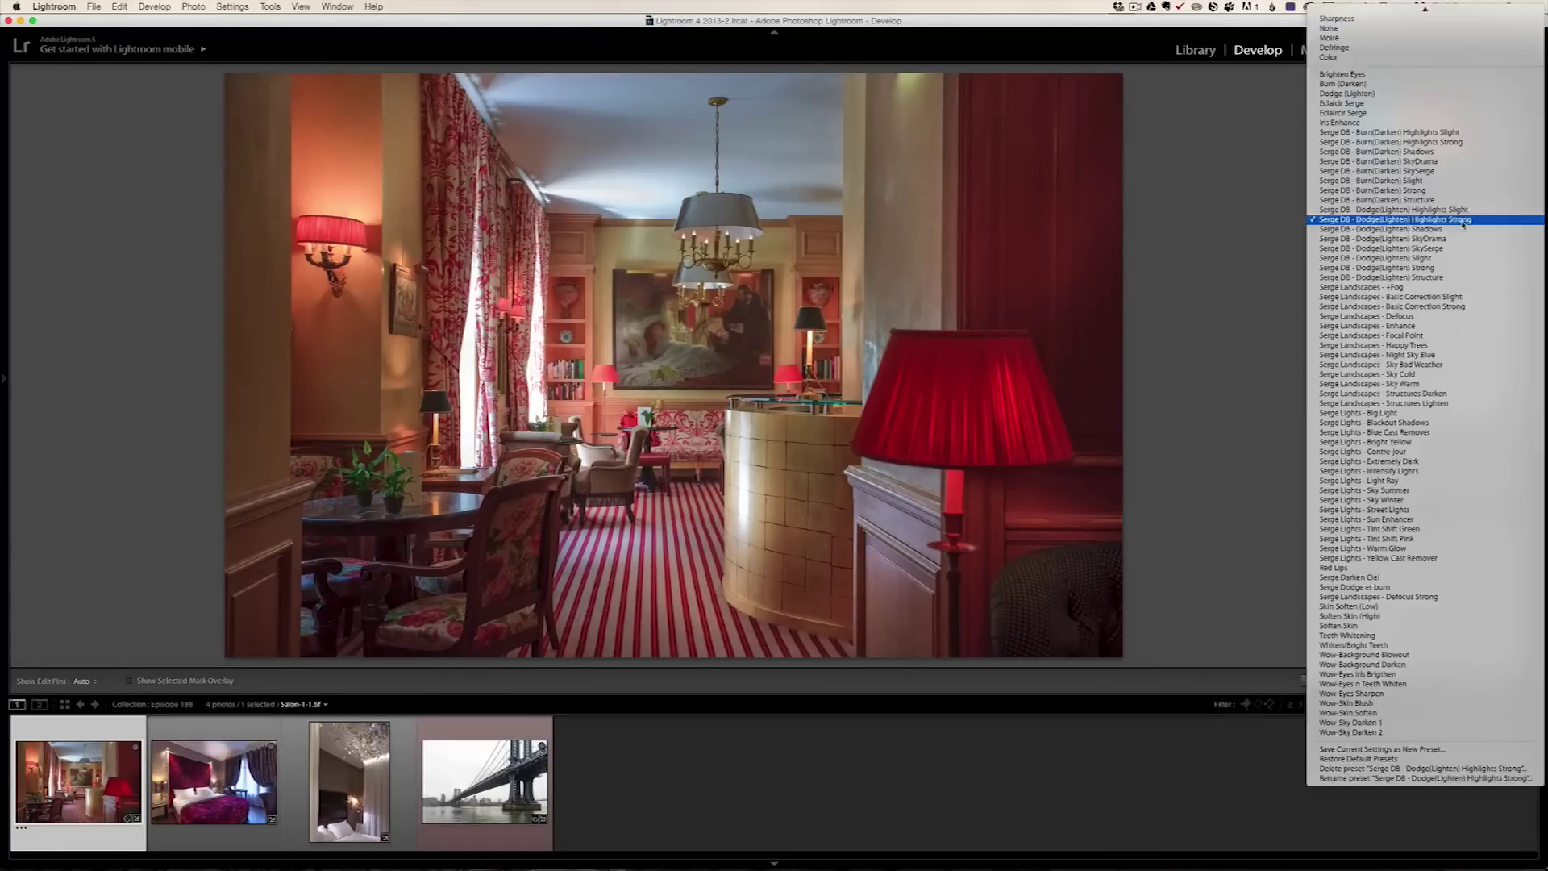
click(1467, 271)
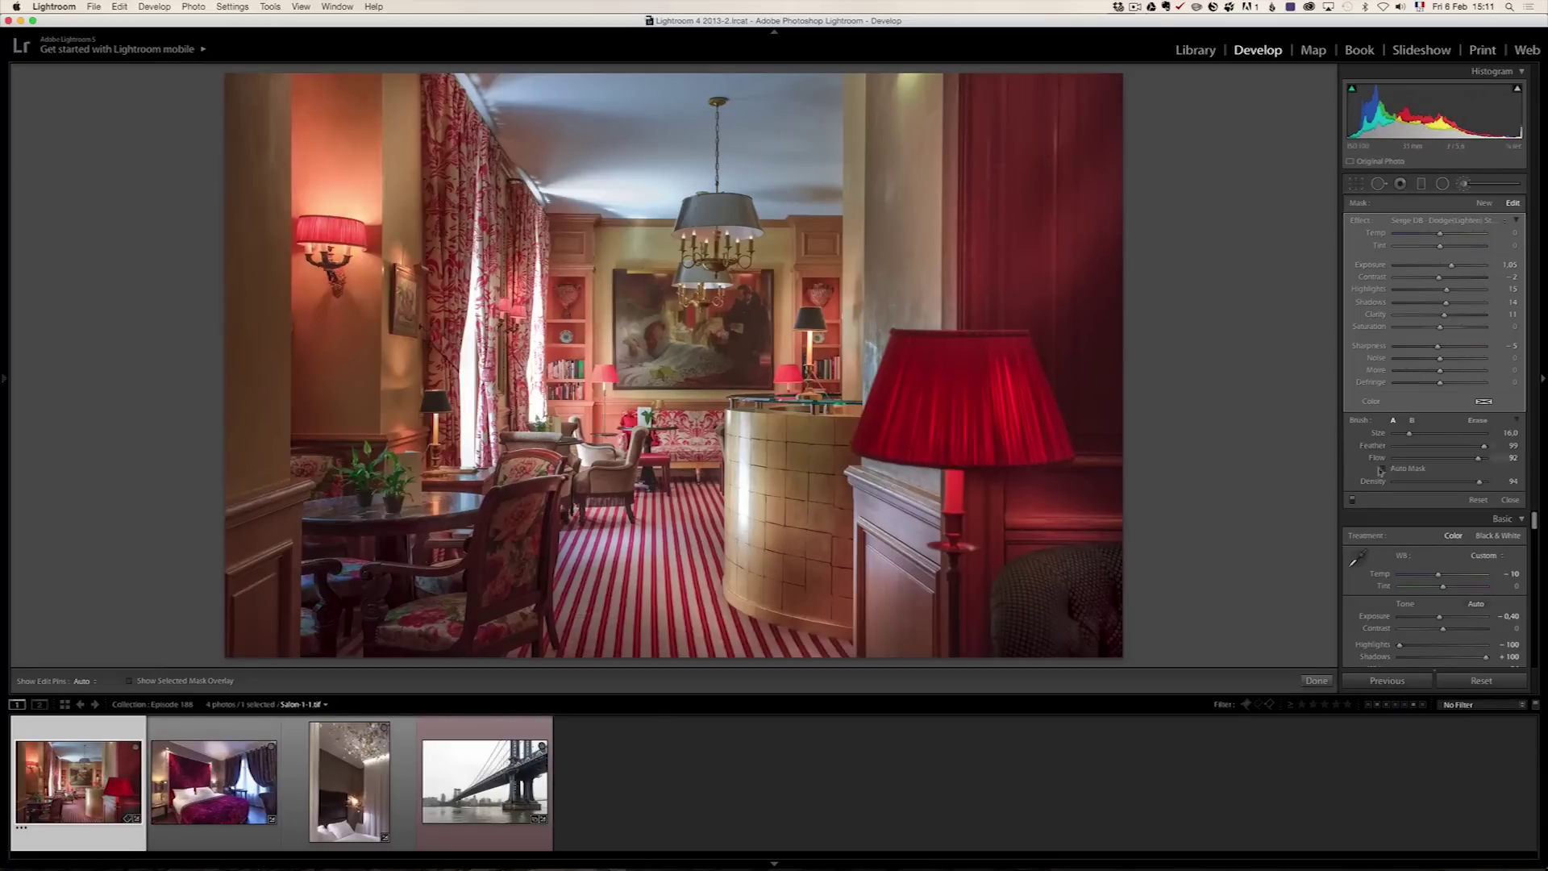
Toggle the brush adjustments off and on to compare, leaving them on
click(1352, 500)
click(1353, 500)
click(1353, 500)
click(1353, 500)
Open the ares-4.cr2 bedroom photo and delete its existing headboard brush edit
click(213, 795)
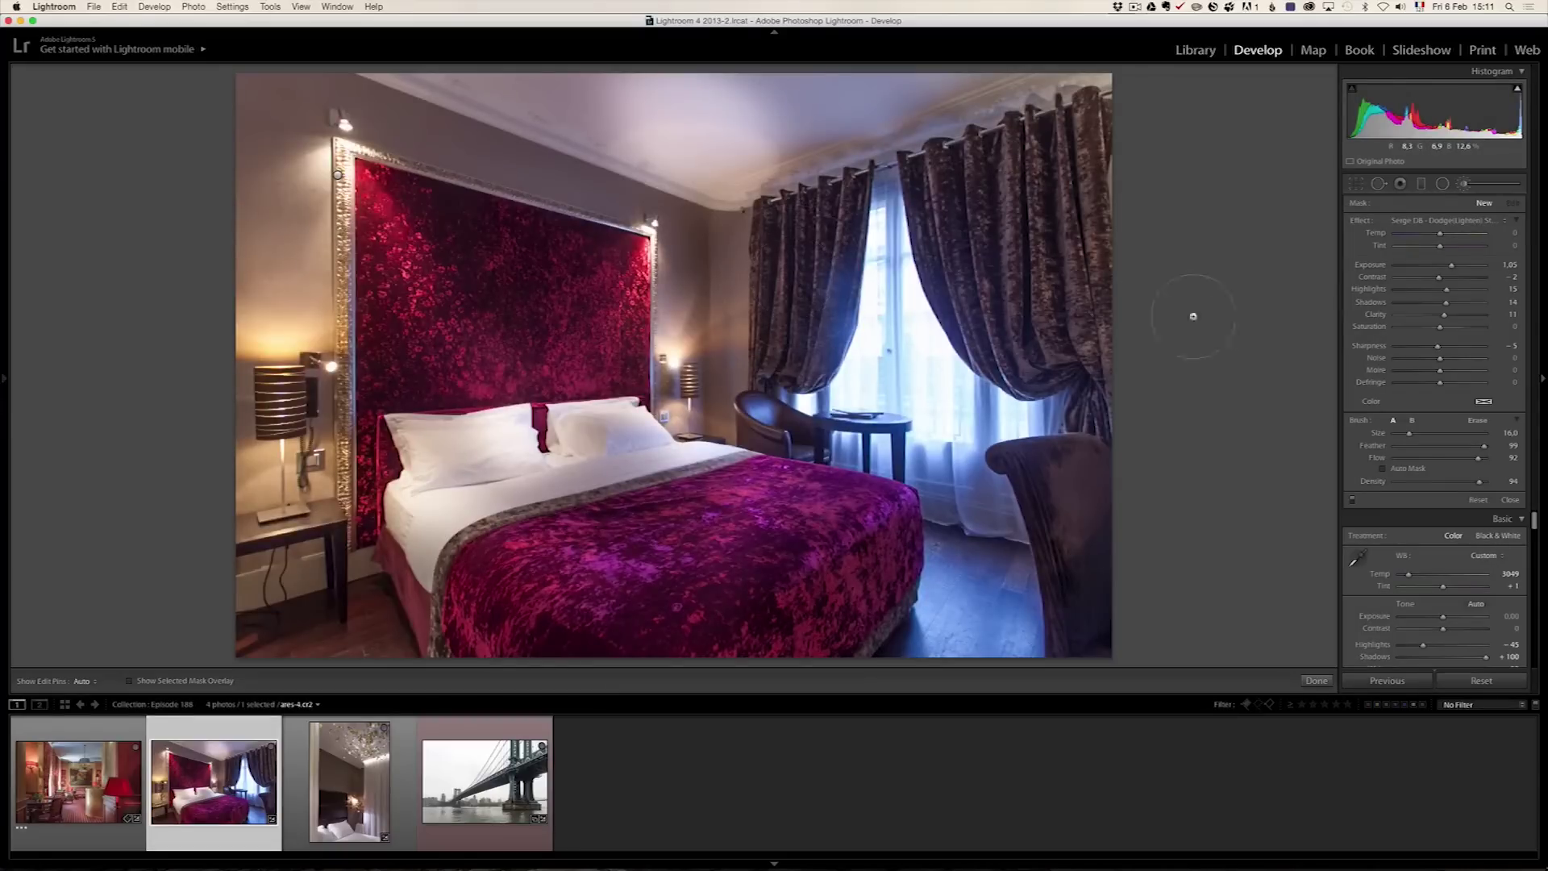
click(1461, 184)
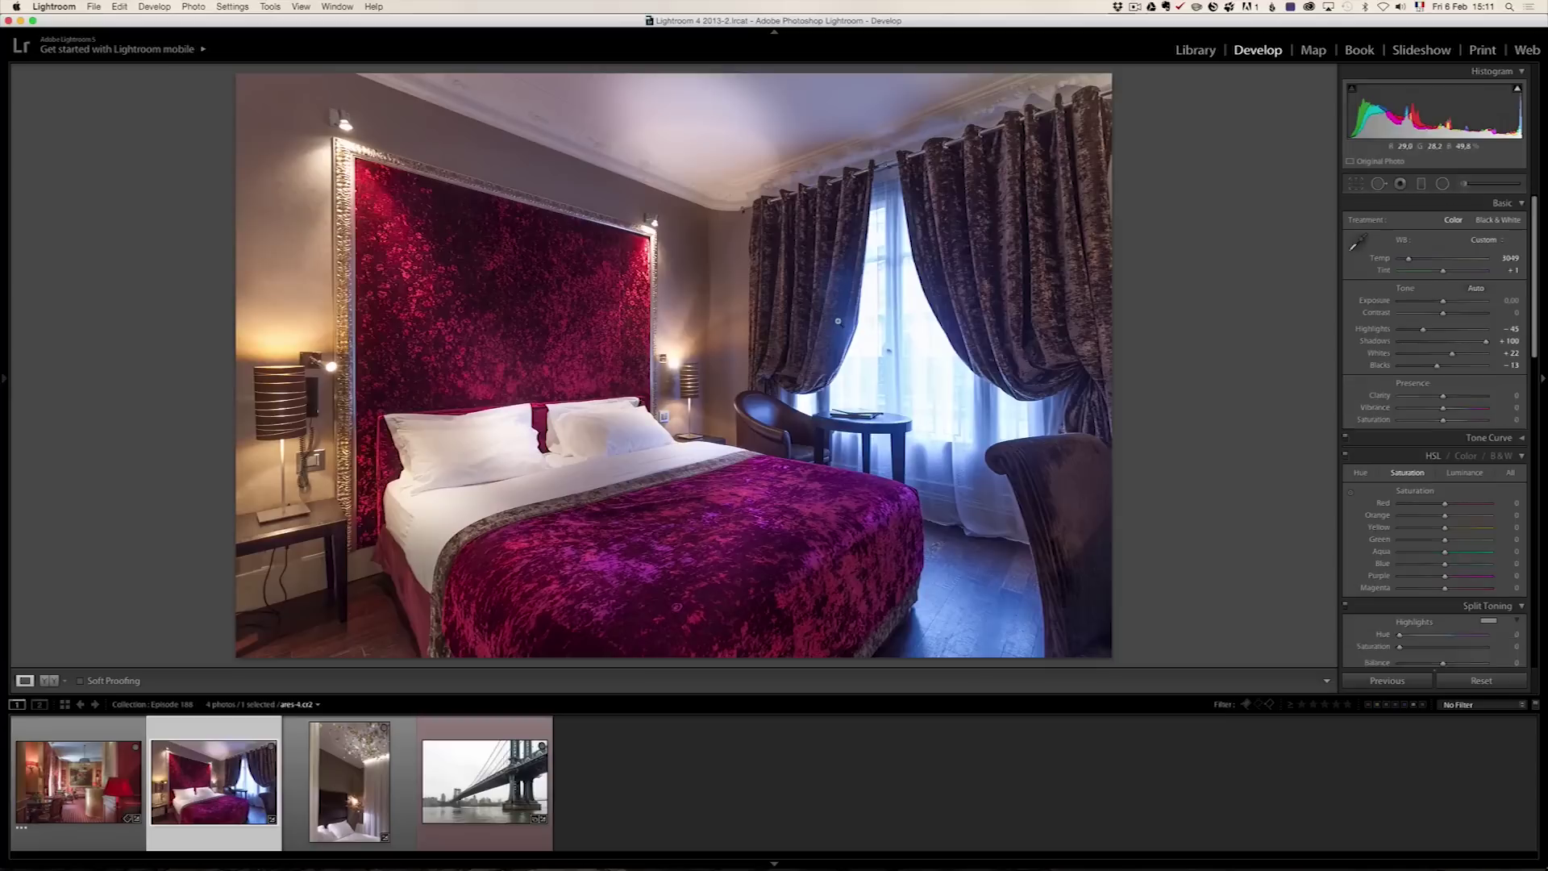
click(1463, 187)
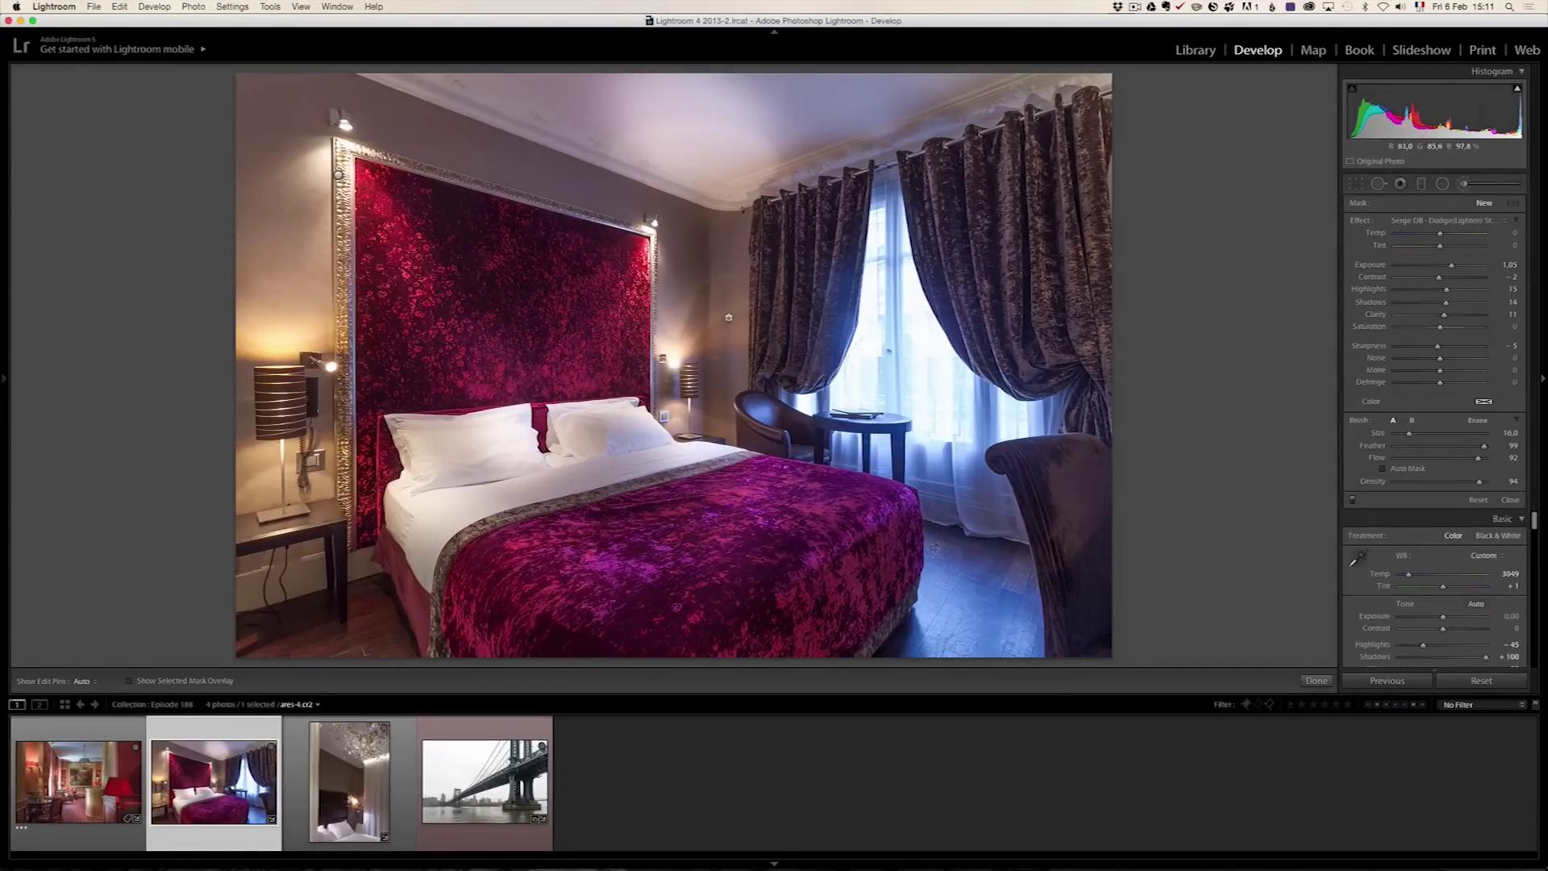
click(340, 173)
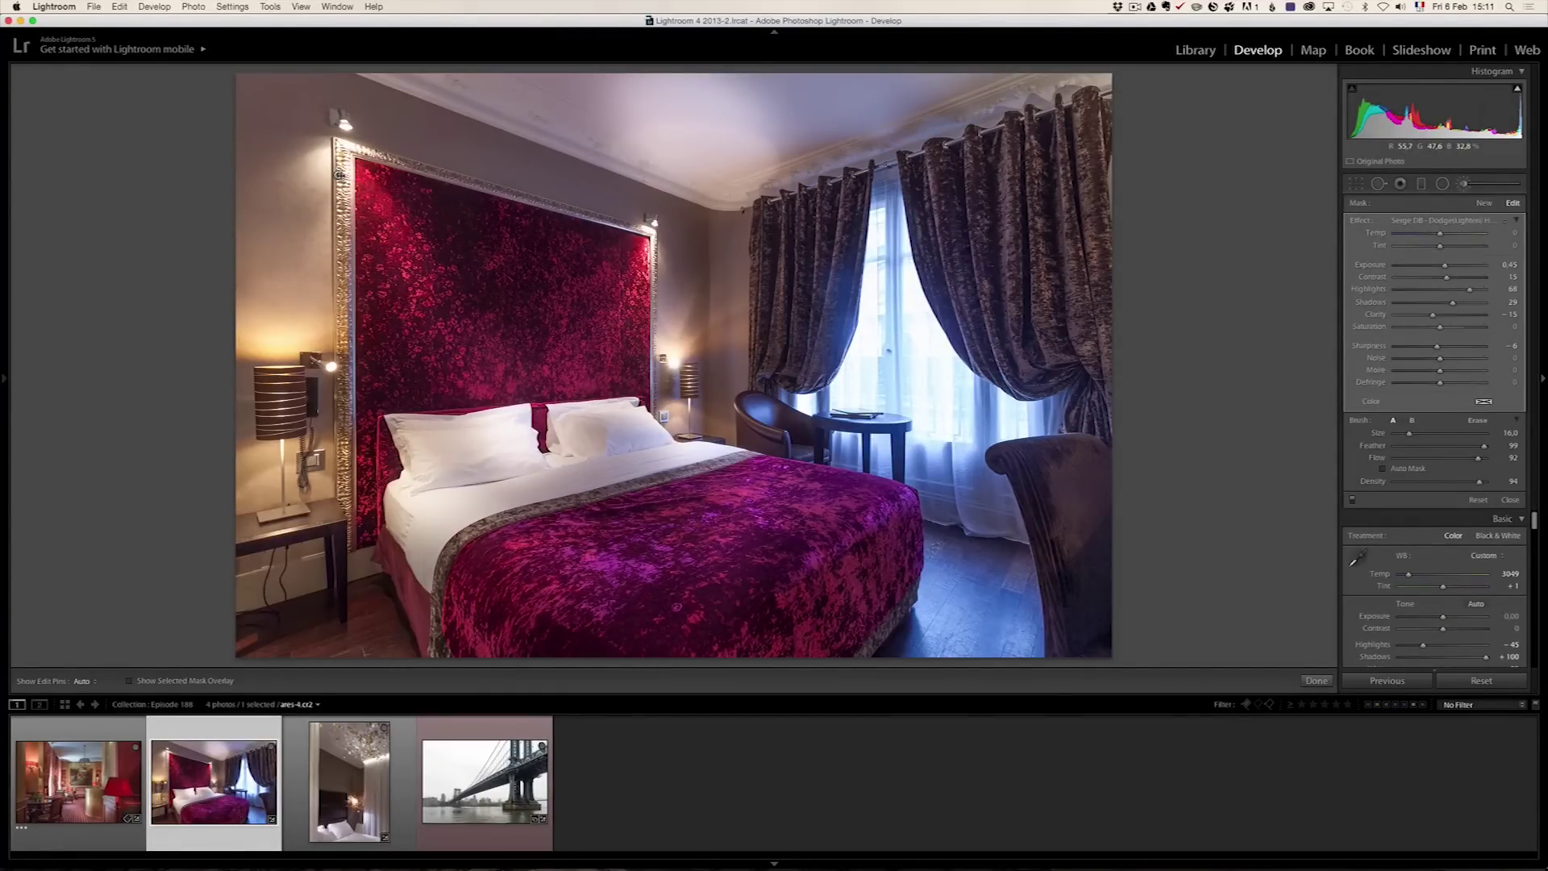
key(Delete)
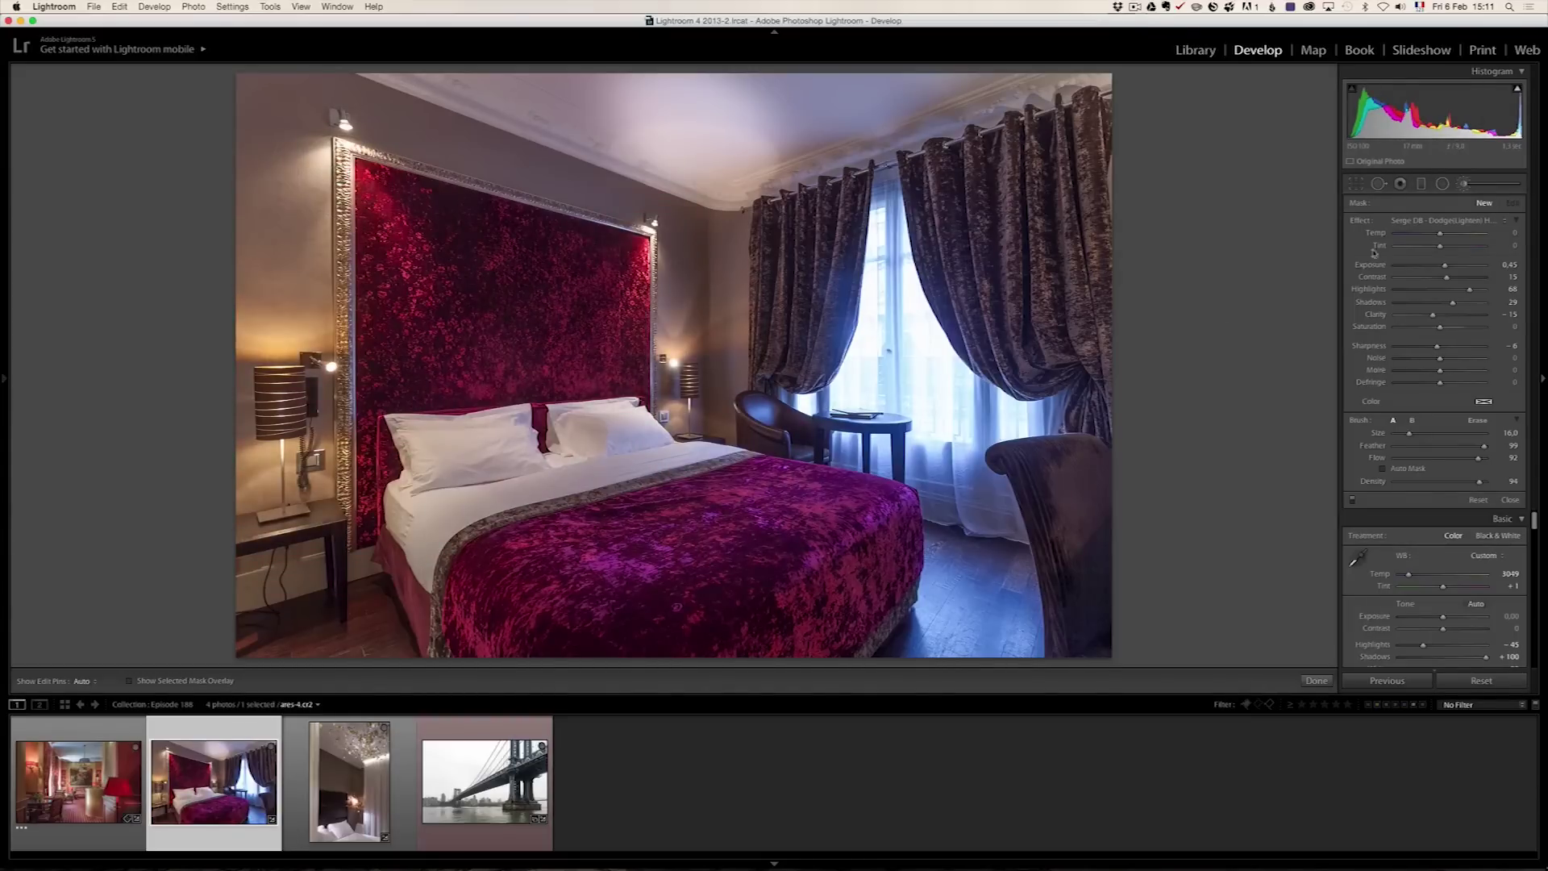
With Dodge(Lighten) Highlights Strong, brighten the headboard, side wall, bedspread and window
click(1481, 221)
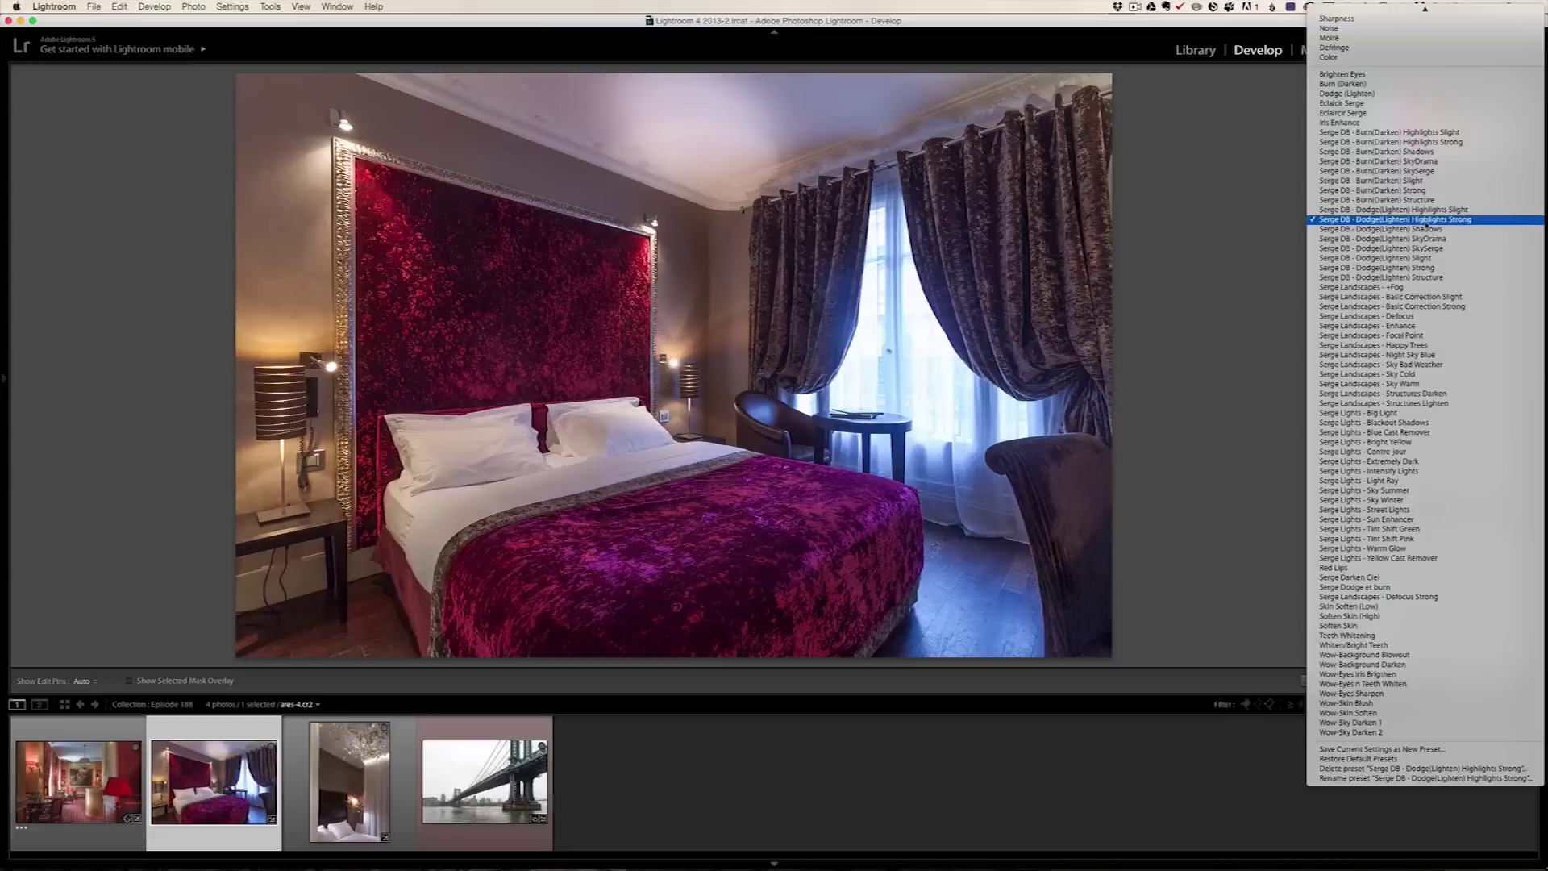
click(1450, 220)
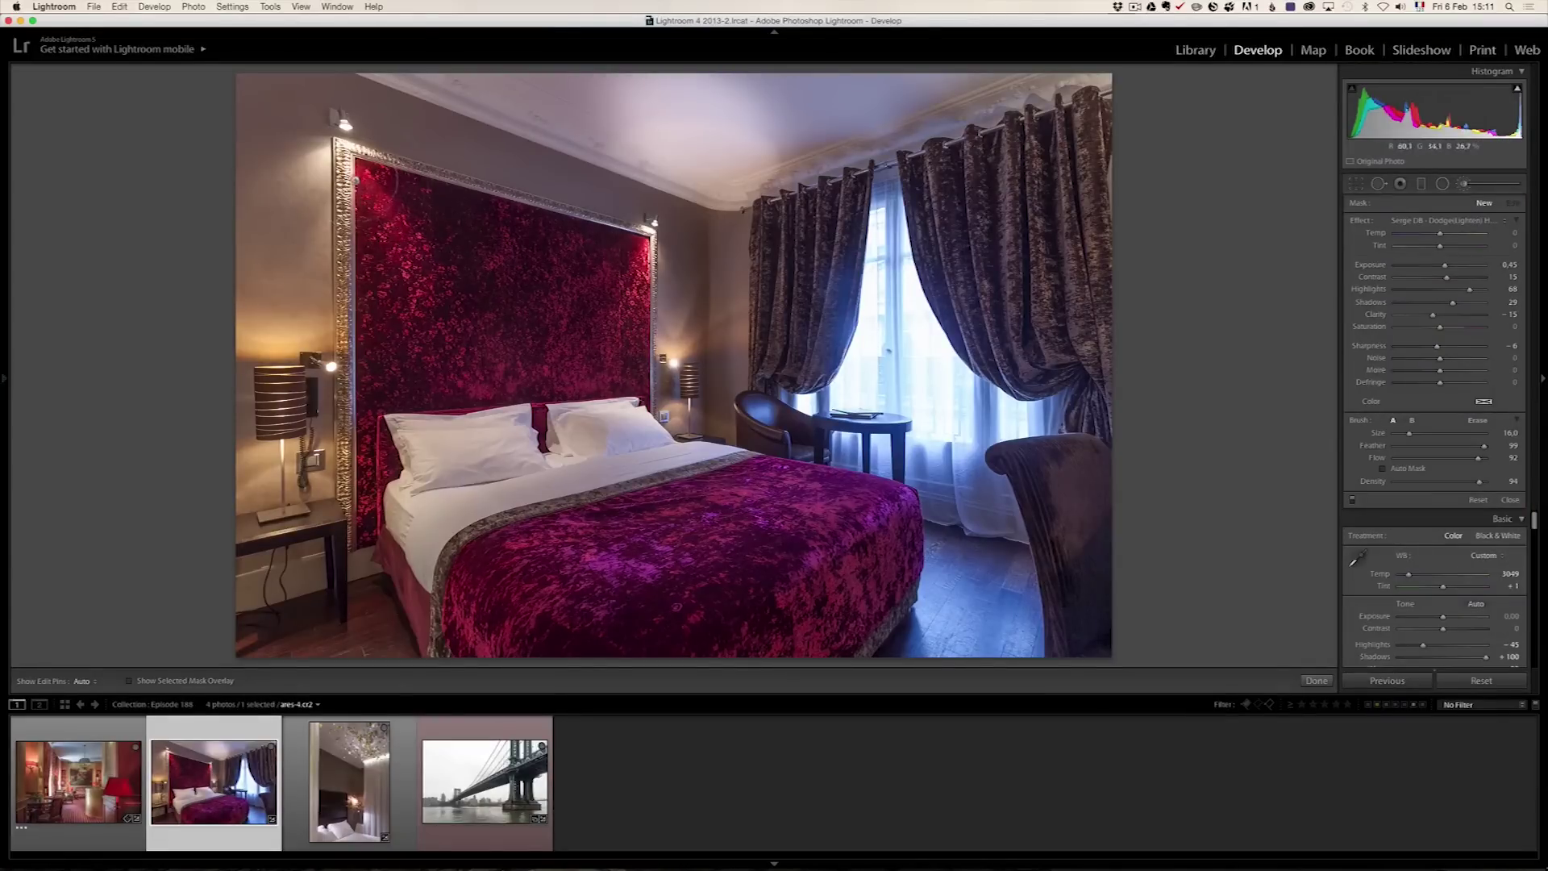
mouse_move(609, 257)
mouse_down()
mouse_move(657, 245)
mouse_move(498, 418)
mouse_up()
mouse_move(314, 339)
mouse_down()
mouse_move(280, 255)
mouse_move(274, 484)
mouse_move(307, 504)
mouse_move(310, 533)
mouse_up()
key(h)
mouse_move(818, 436)
mouse_down()
mouse_move(565, 645)
mouse_move(884, 387)
mouse_move(1054, 708)
mouse_up()
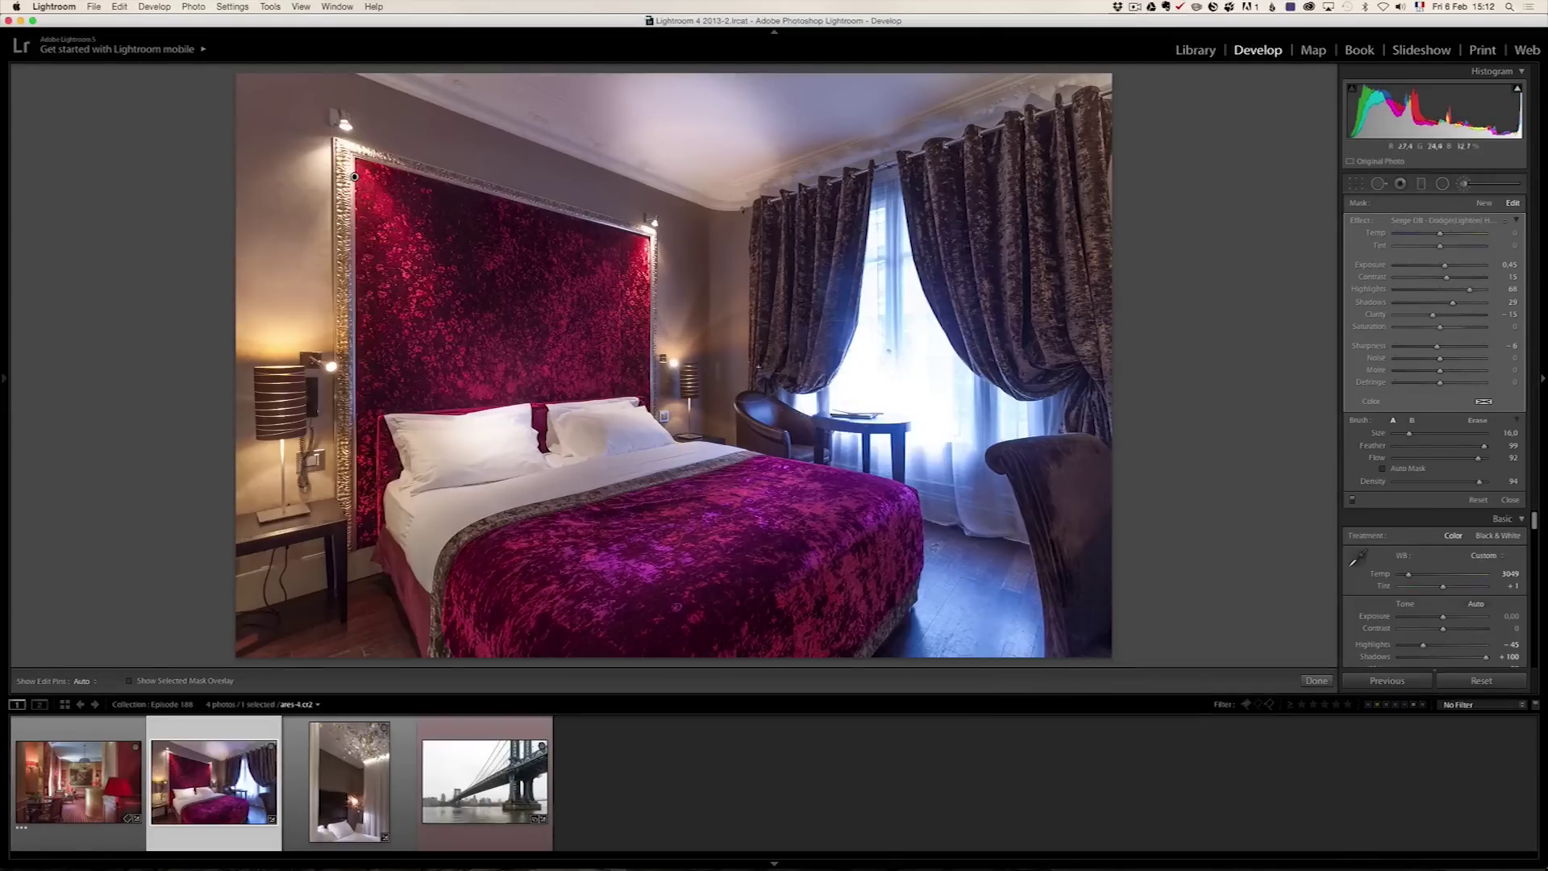
key(h)
key(h)
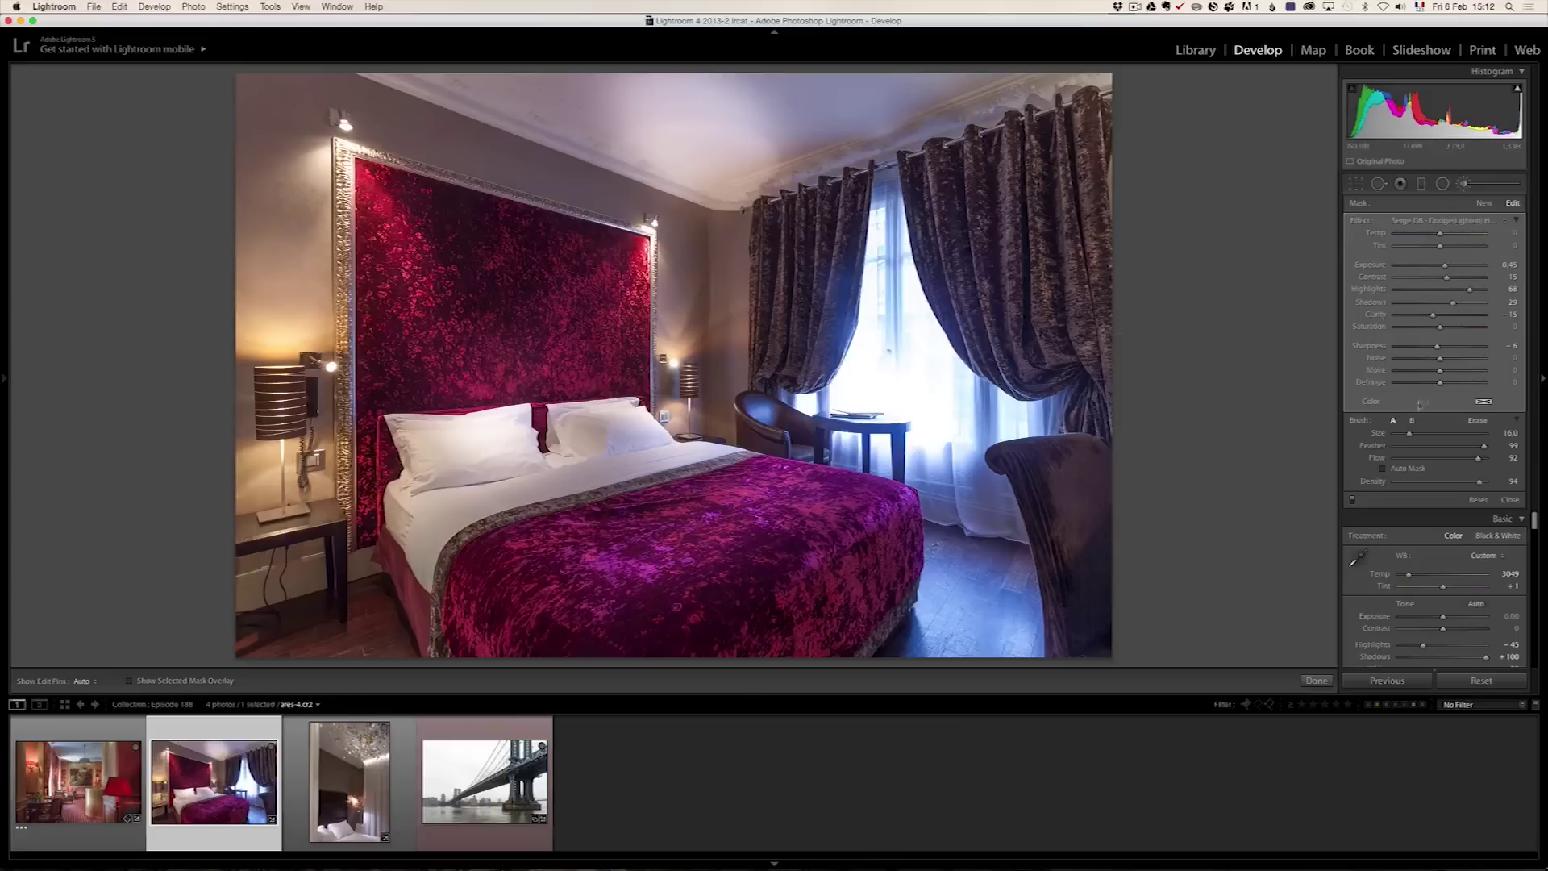
Darken the window and curtains with a Serge DB - Burn(Darken) Strong stroke
click(1473, 218)
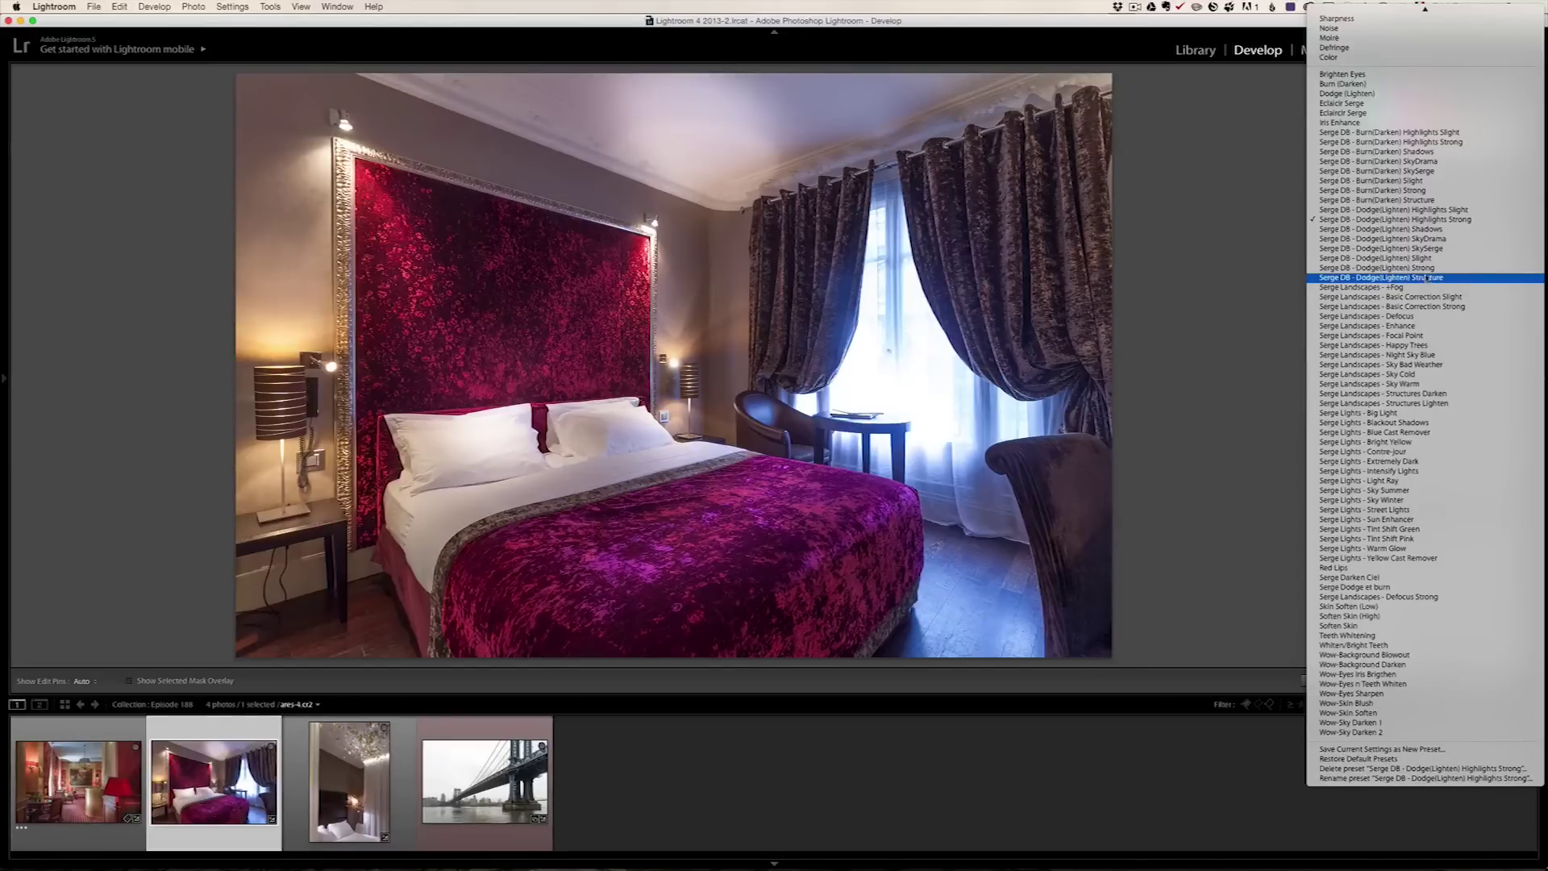
click(1433, 191)
key(h)
mouse_move(891, 283)
mouse_down()
mouse_move(855, 275)
mouse_move(867, 435)
mouse_move(843, 420)
mouse_move(976, 443)
mouse_move(919, 339)
mouse_move(843, 343)
mouse_move(875, 467)
mouse_move(841, 350)
mouse_move(814, 347)
mouse_move(842, 323)
mouse_up()
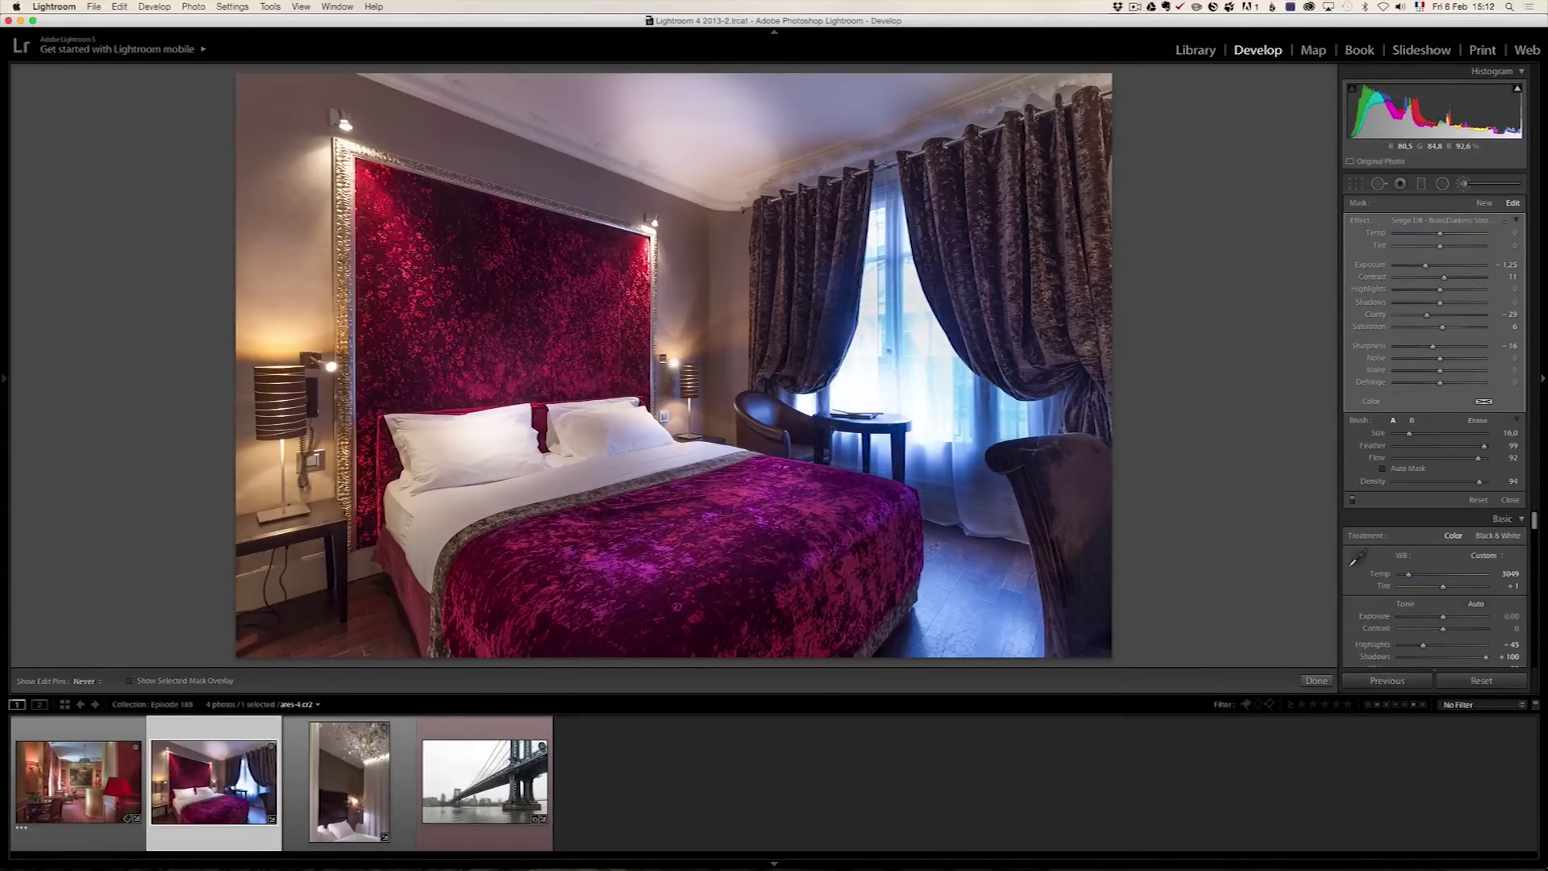
Try Burn(Darken) Structure, settle on Burn(Darken) Slight, and toggle to compare
click(1488, 221)
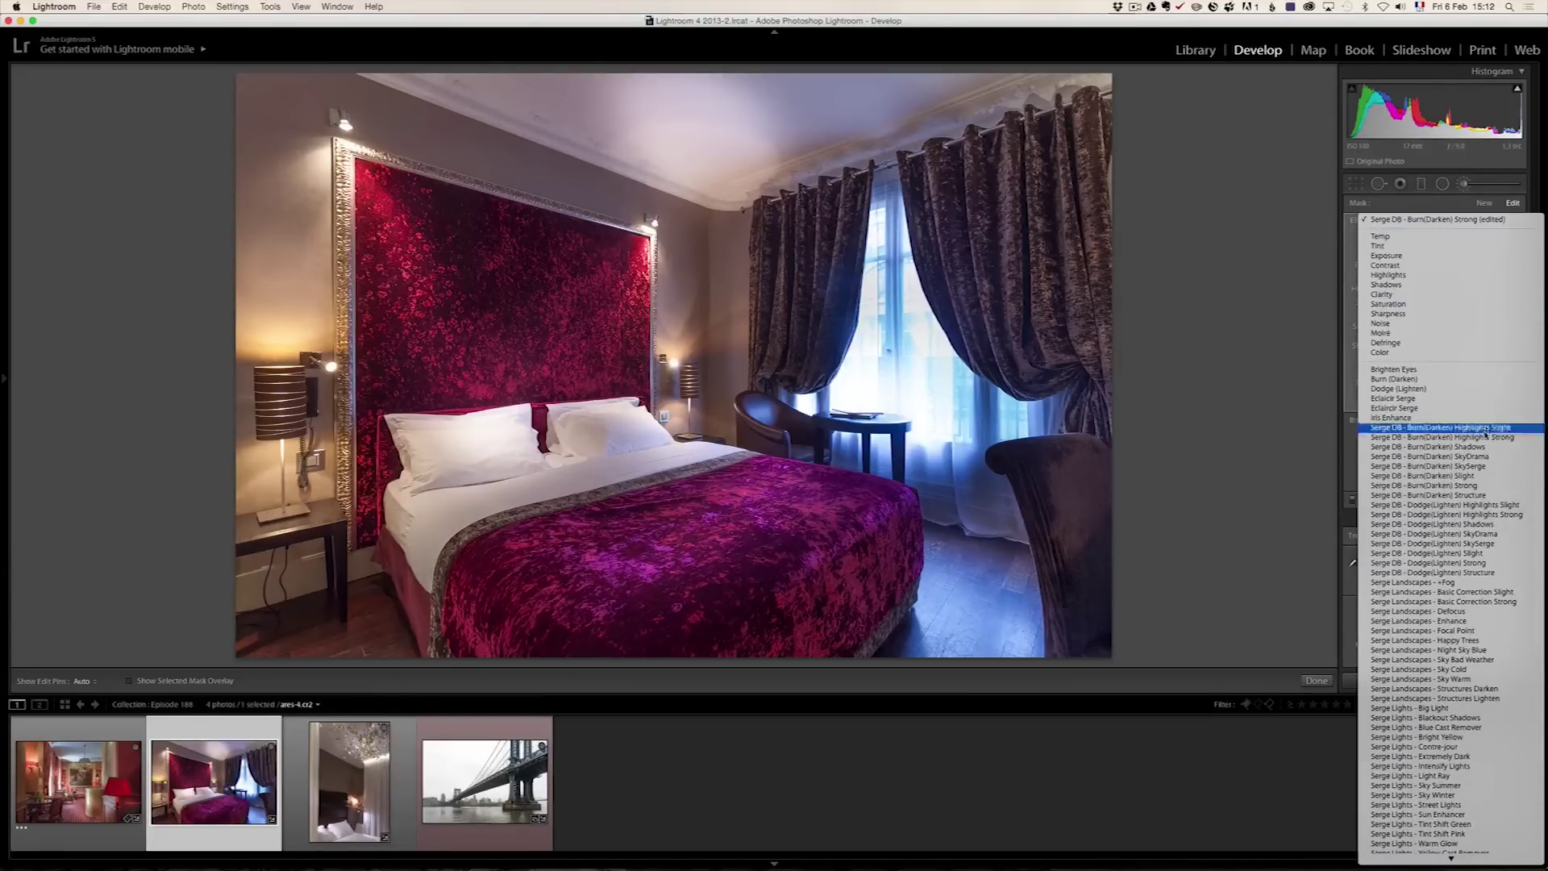
click(1481, 496)
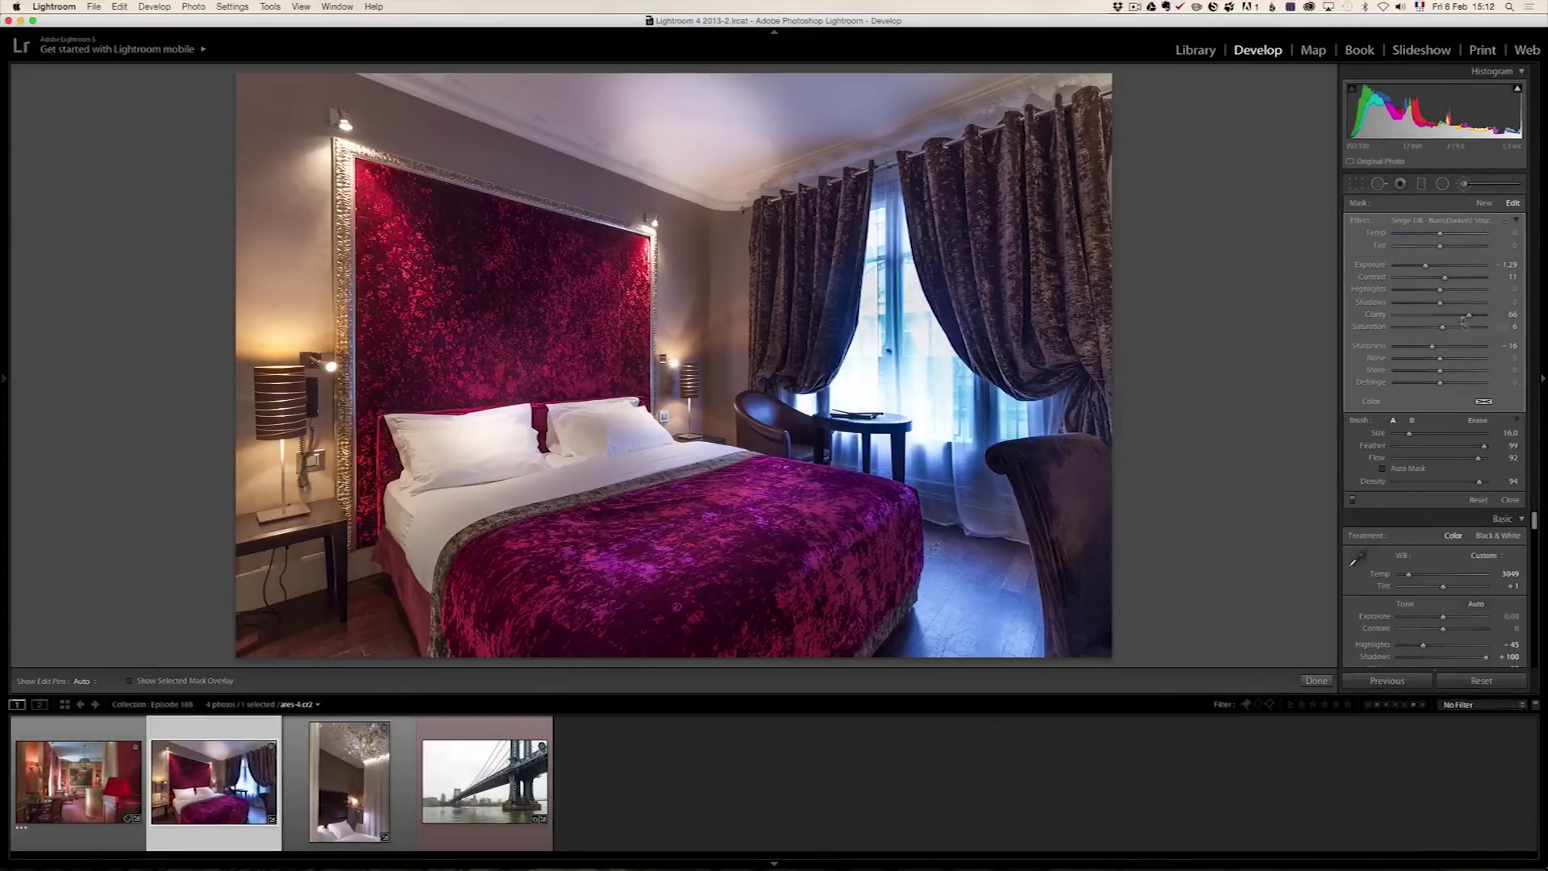
click(1472, 222)
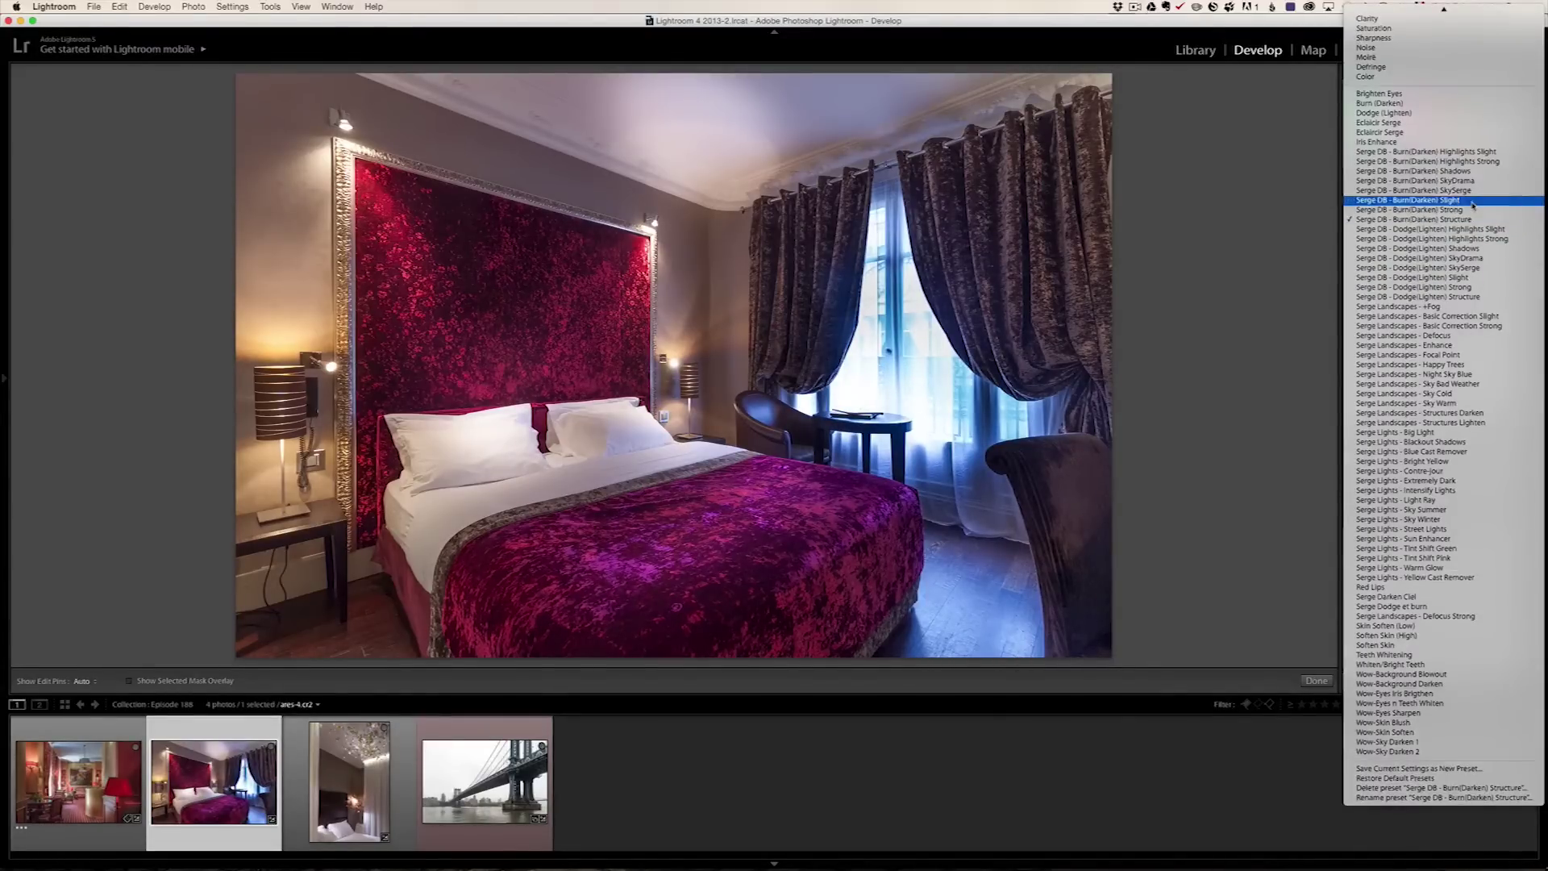
click(1472, 205)
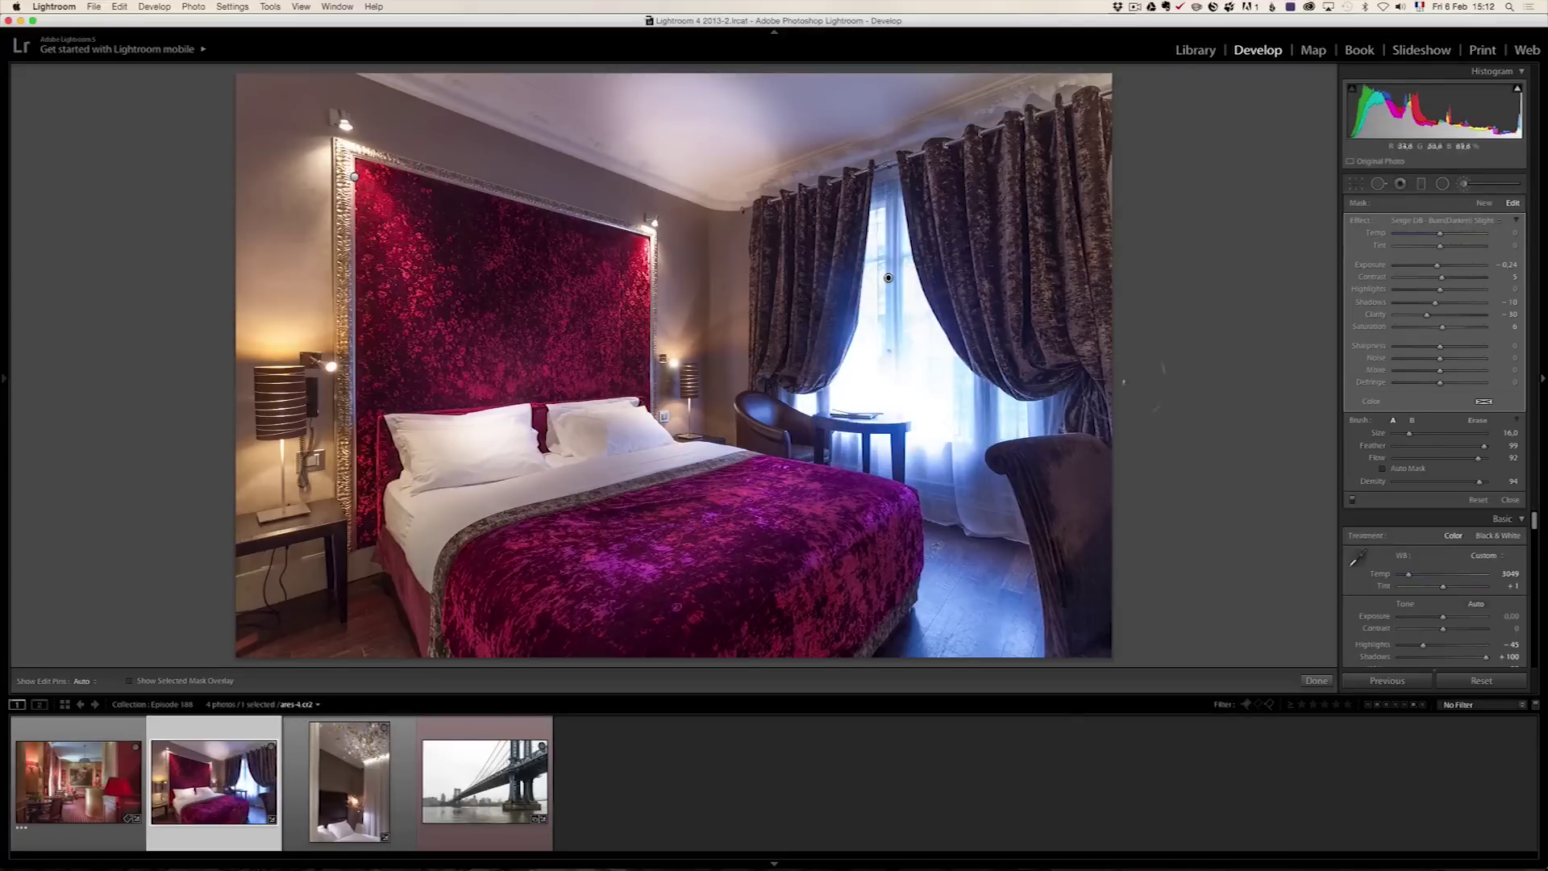
click(1354, 502)
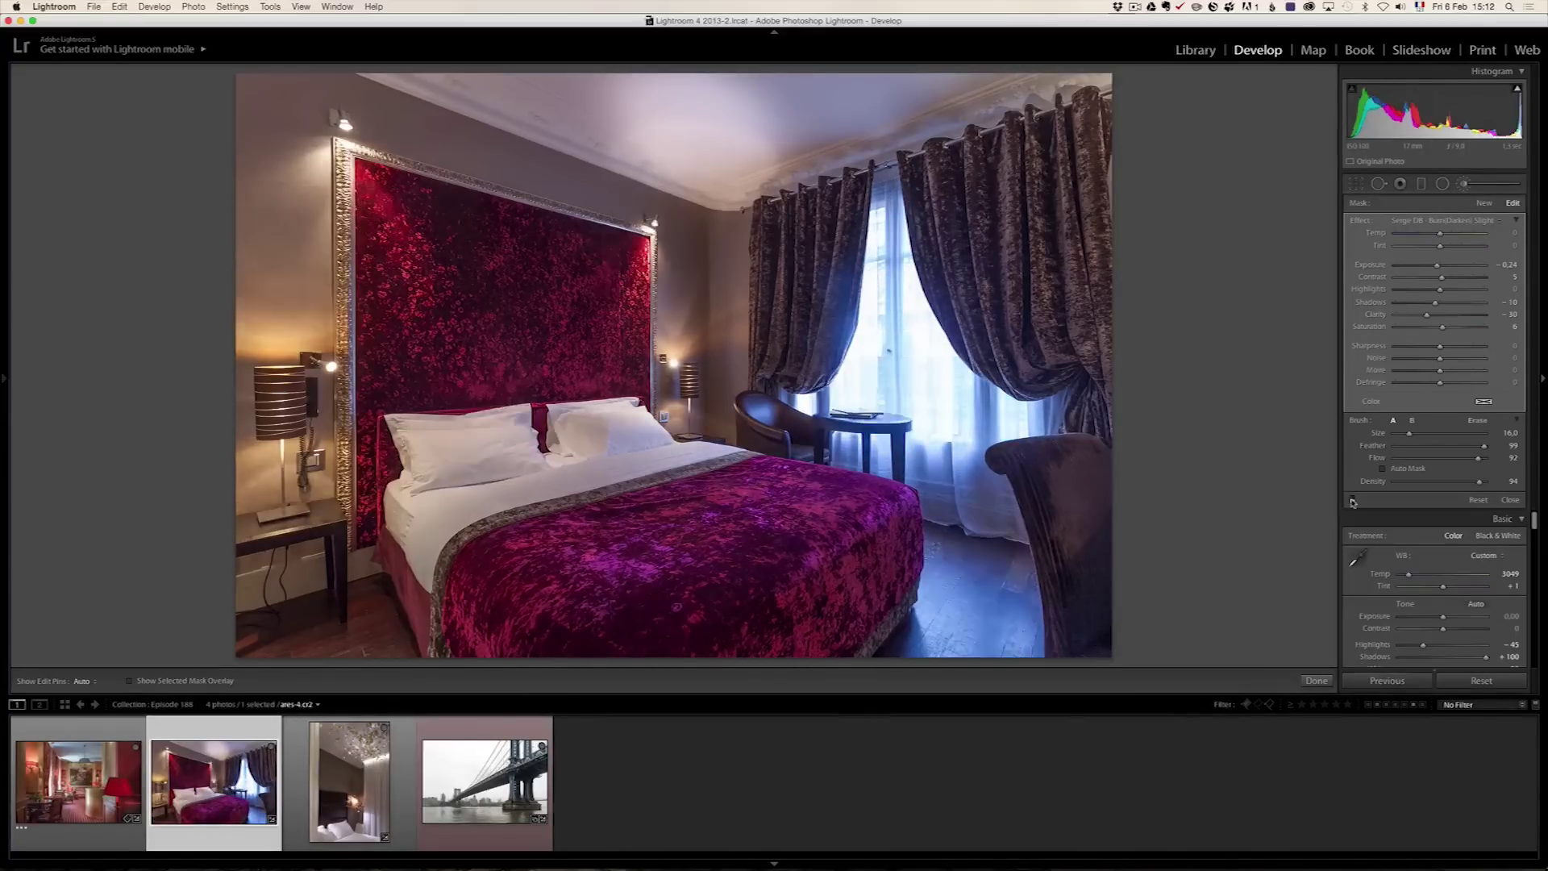
click(1354, 498)
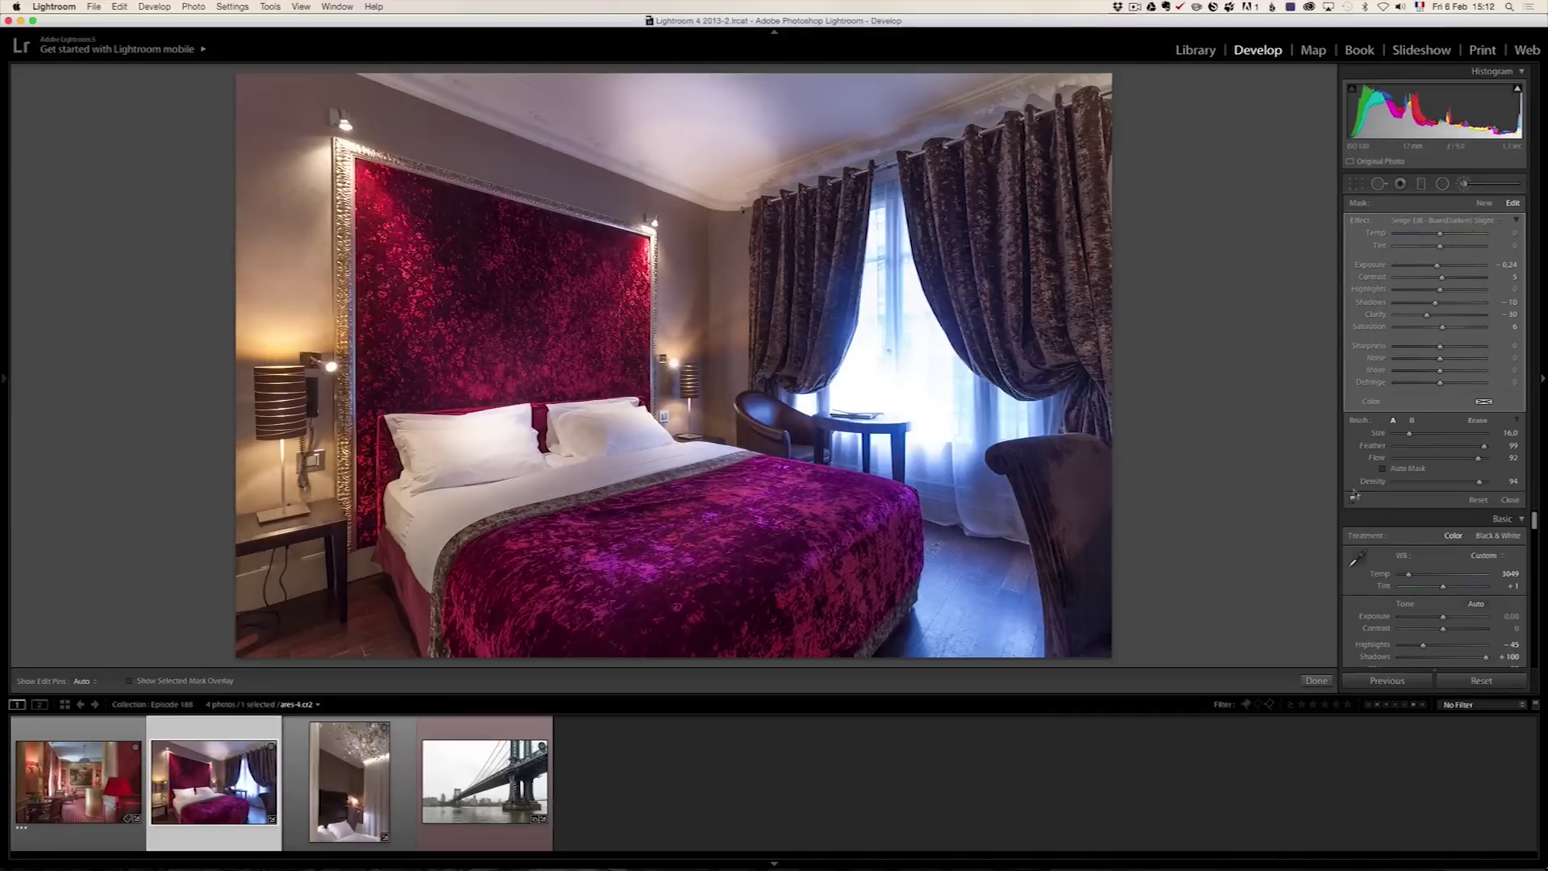
Switch the brush to Serge DB - Dodge(Lighten) Strong and brighten the upper wall and the bed
click(1473, 221)
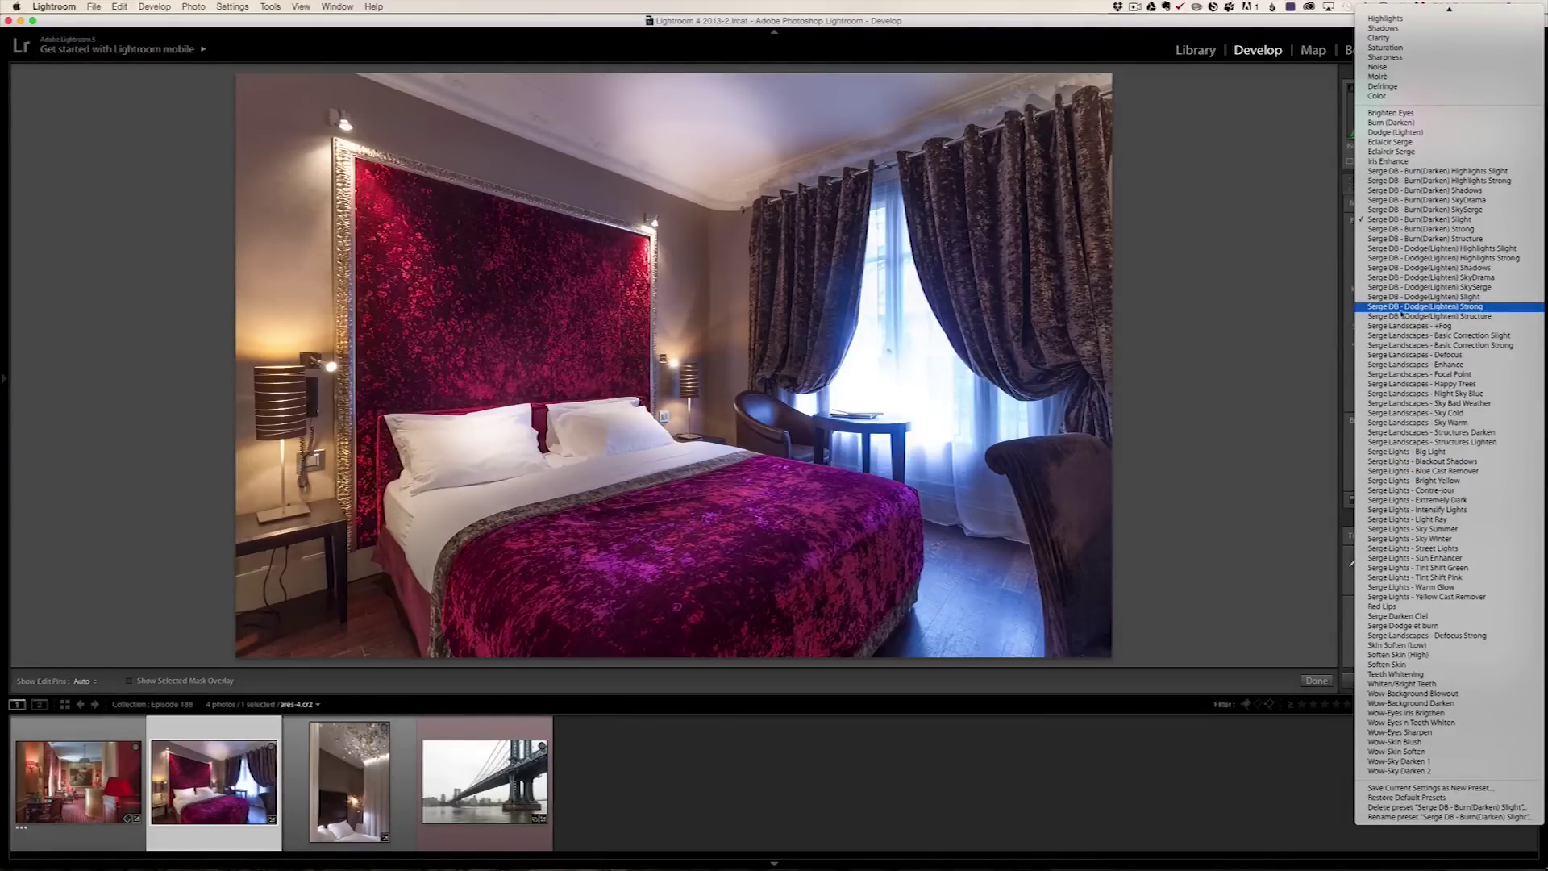
click(1489, 307)
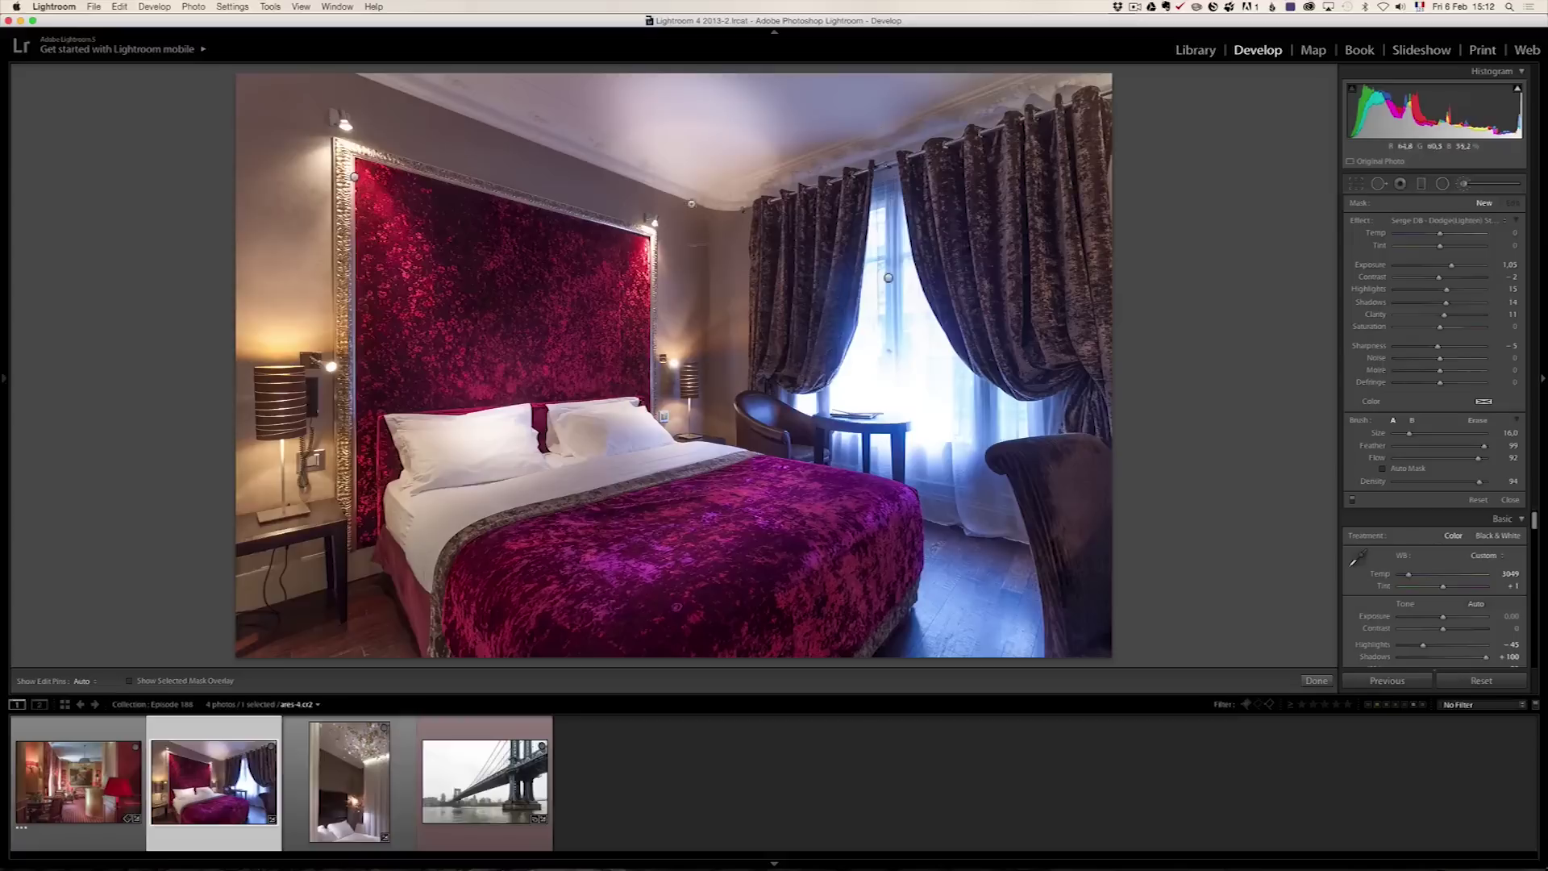
mouse_move(661, 236)
mouse_down()
mouse_move(806, 113)
mouse_move(637, 323)
mouse_move(686, 121)
mouse_up()
mouse_move(621, 396)
mouse_down()
mouse_move(694, 476)
mouse_move(847, 548)
mouse_up()
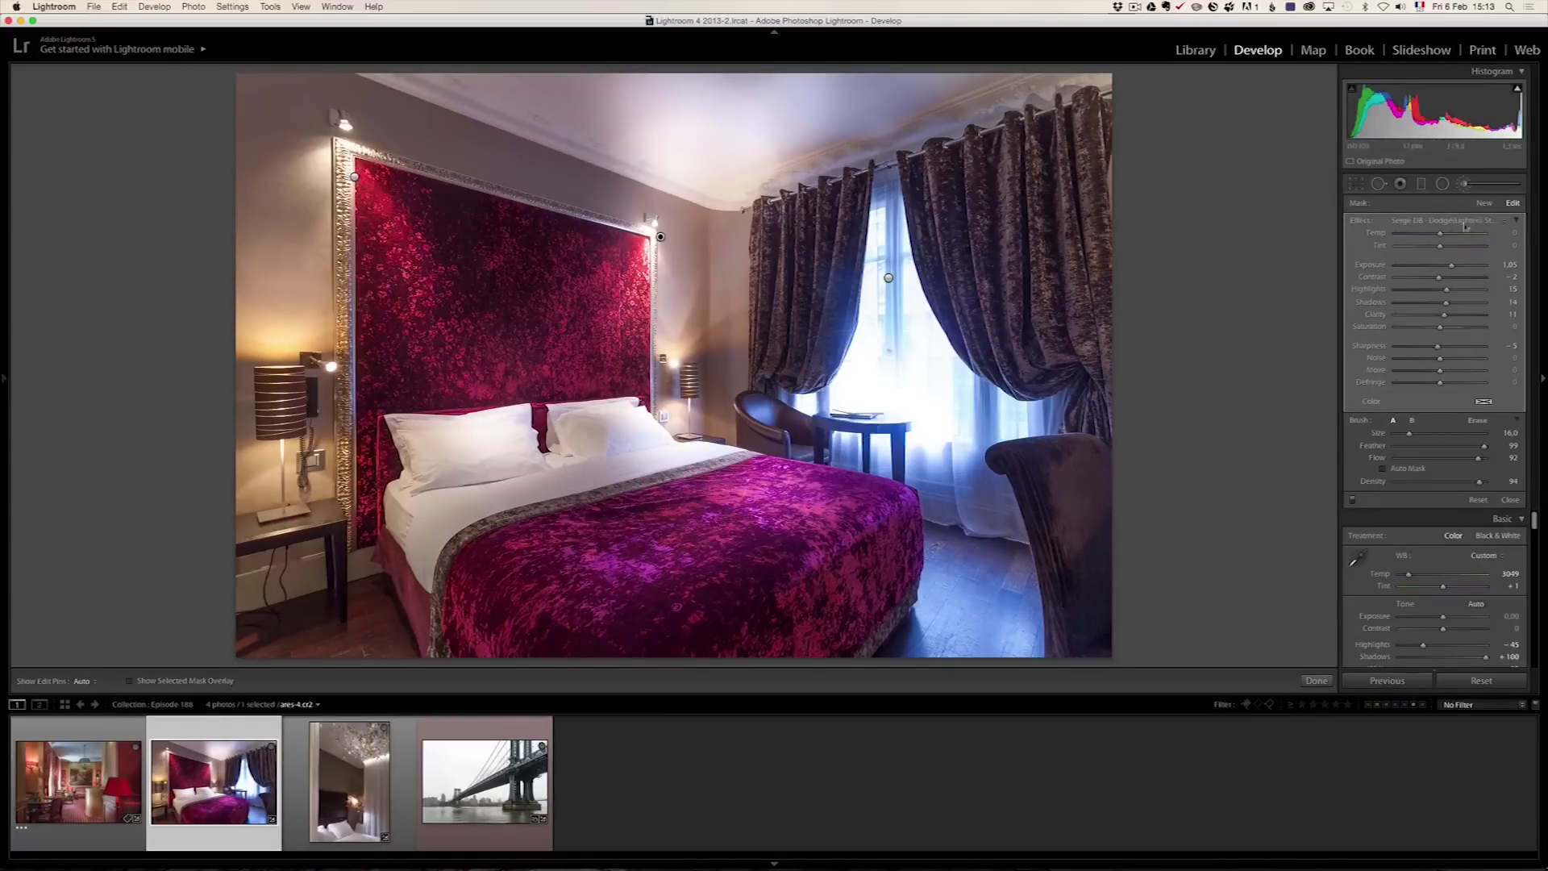
Start a new brush adjustment using the Serge Landscapes - Defocus Strong effect
click(1484, 204)
click(1468, 221)
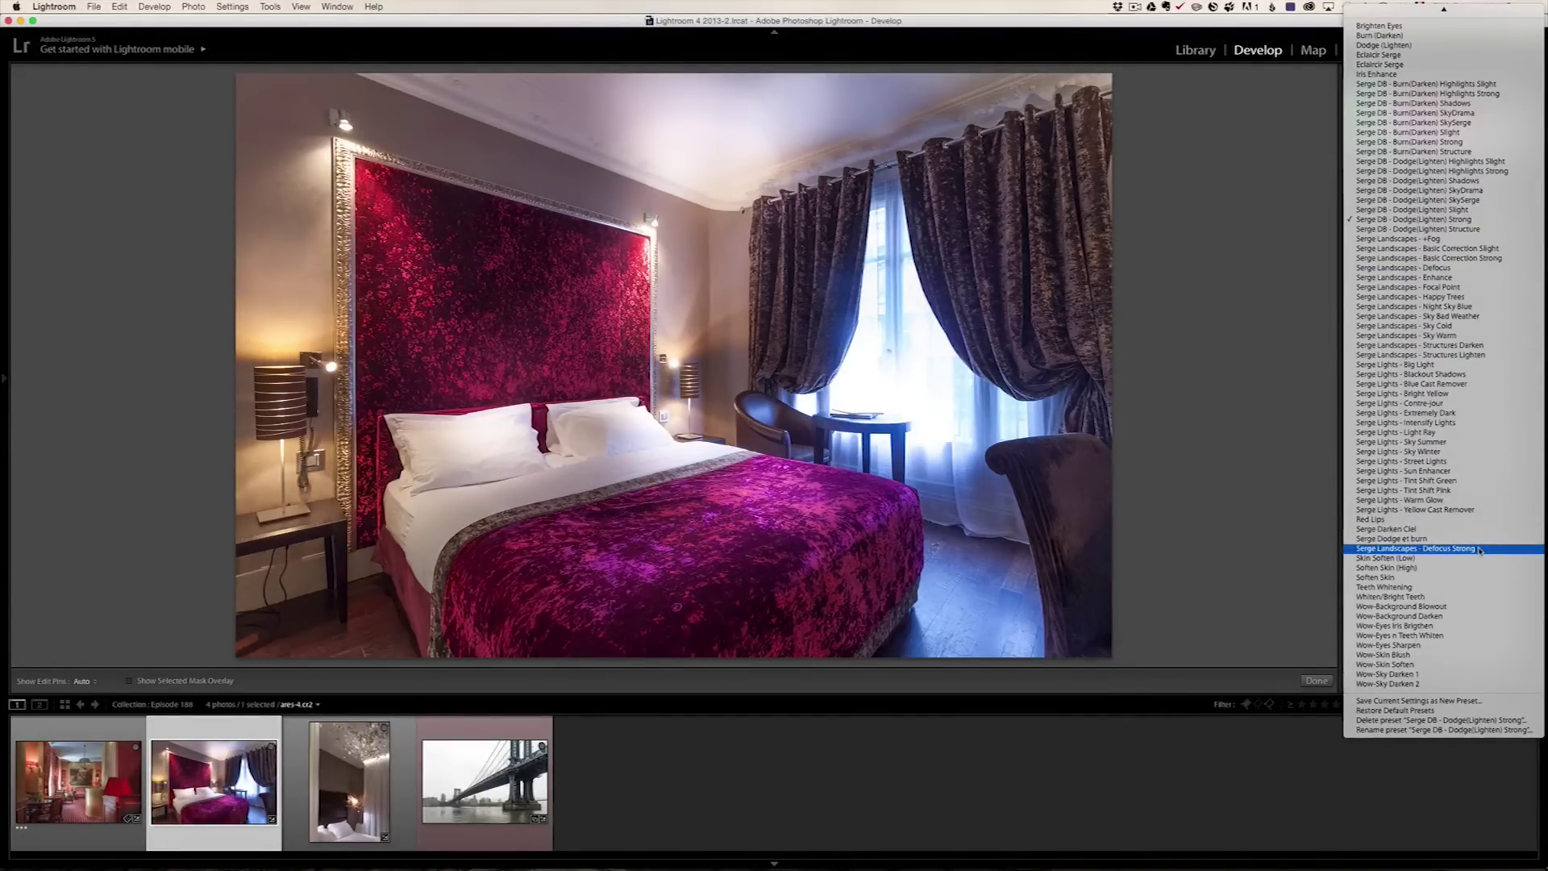
click(1432, 550)
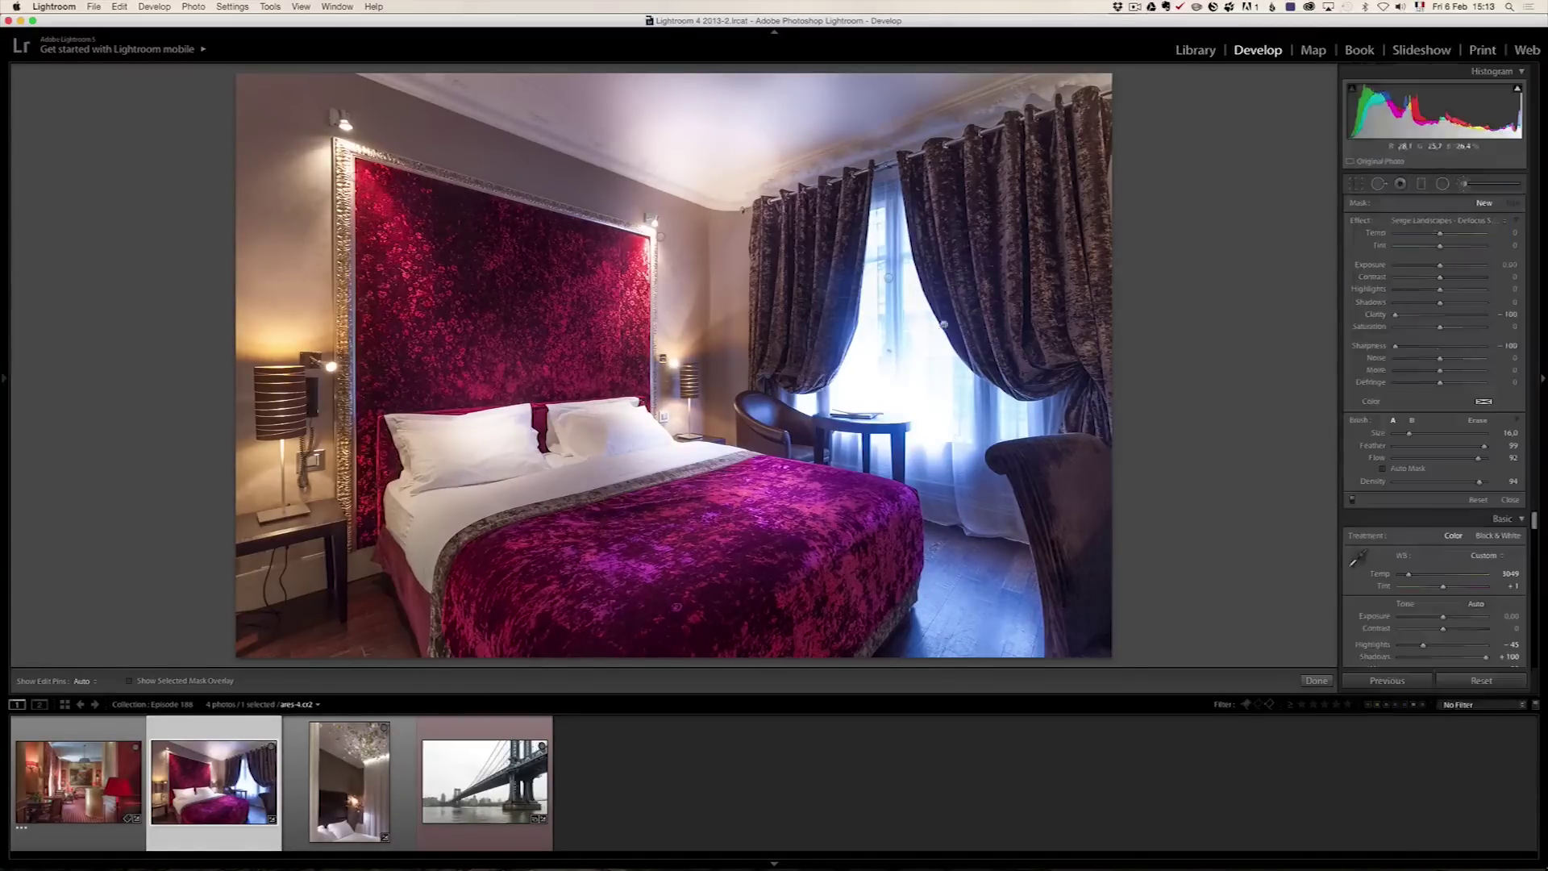
Shrink the brush to size 6, paint a defocus stroke over the pillow, and compare before/after
scroll(483, 474, down, 4)
scroll(424, 453, down, 6)
key(h)
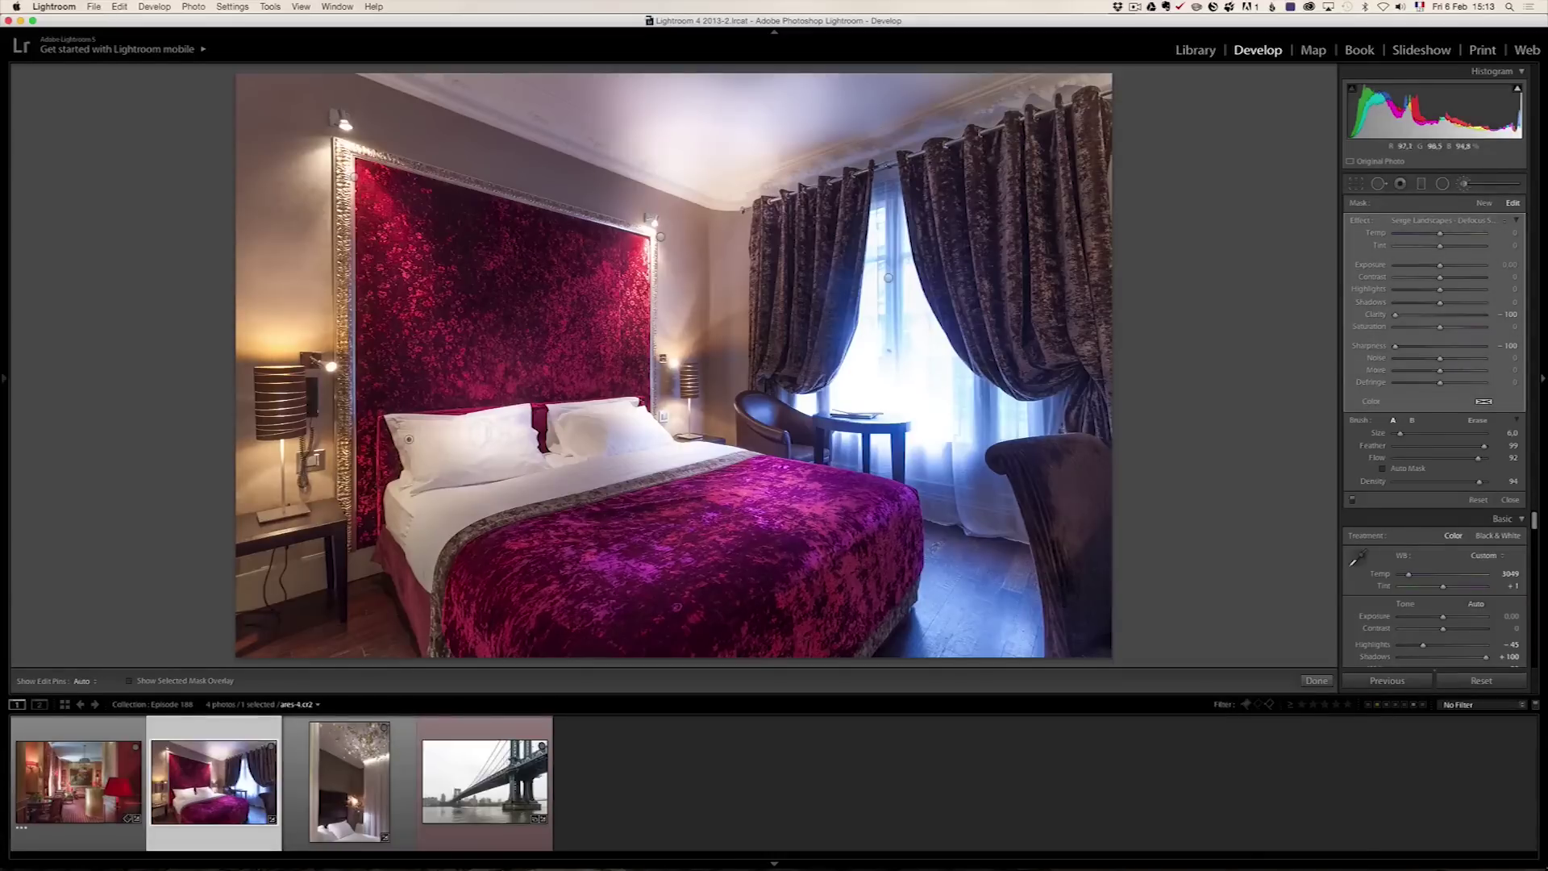
drag(423, 453, 888, 278)
key(h)
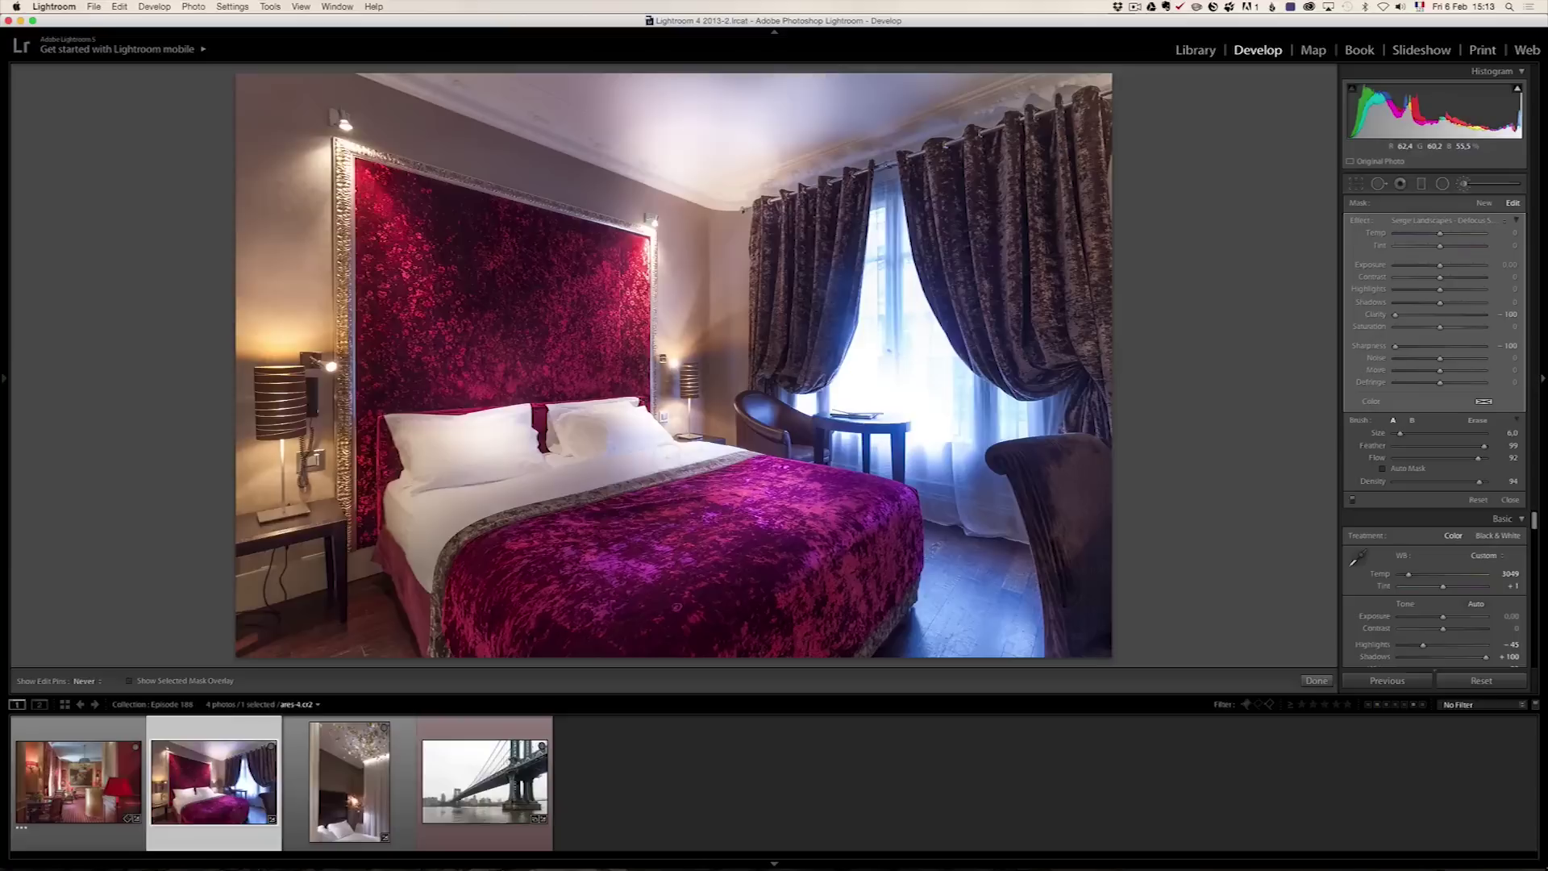
key(h)
key(h)
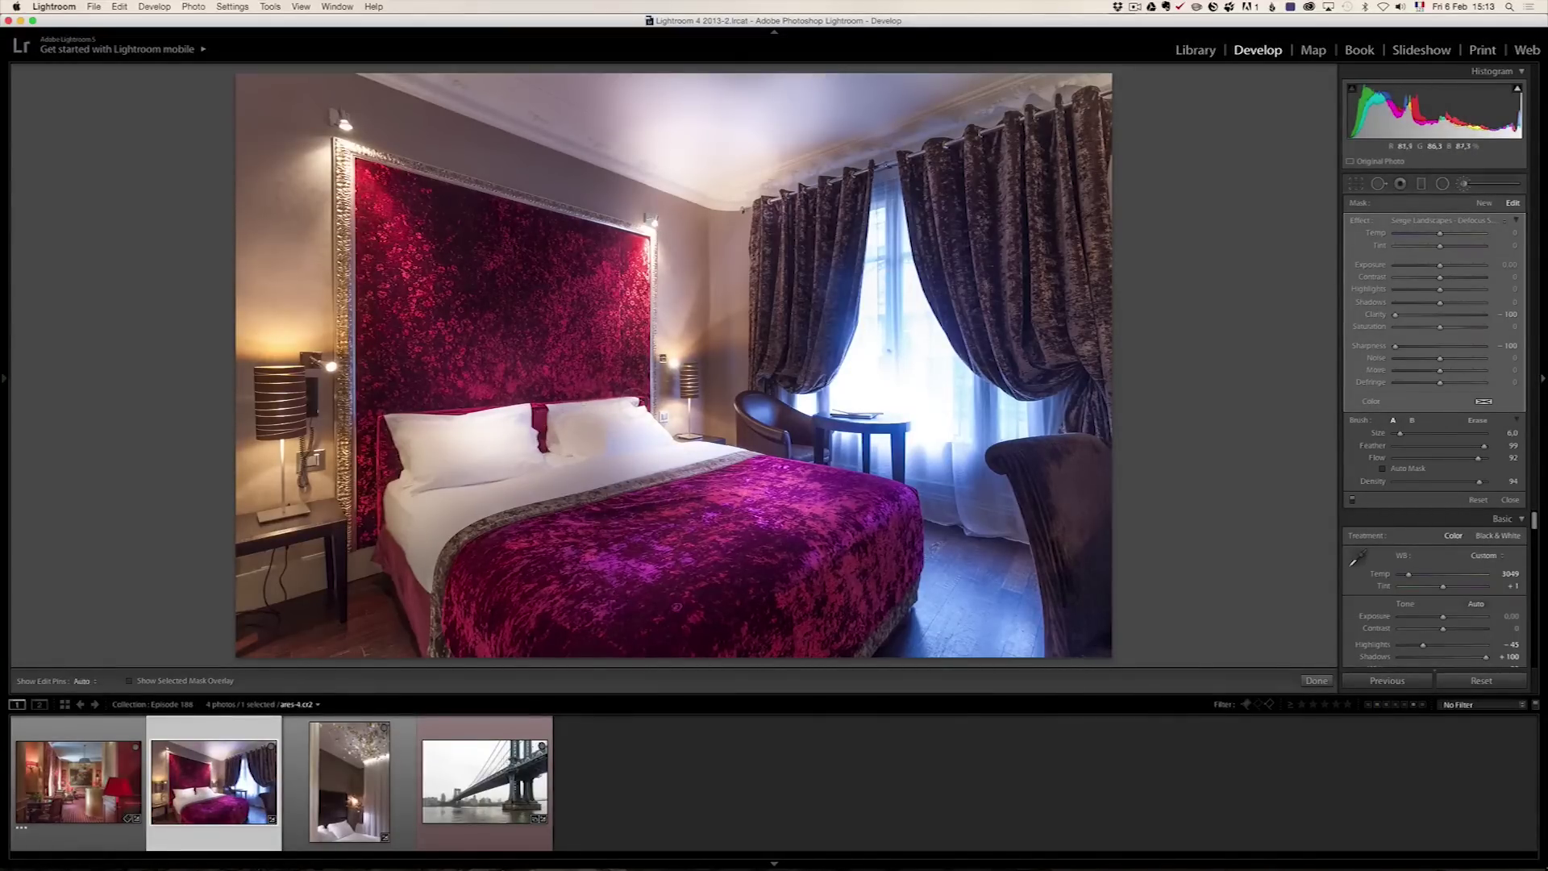
key(h)
click(1353, 501)
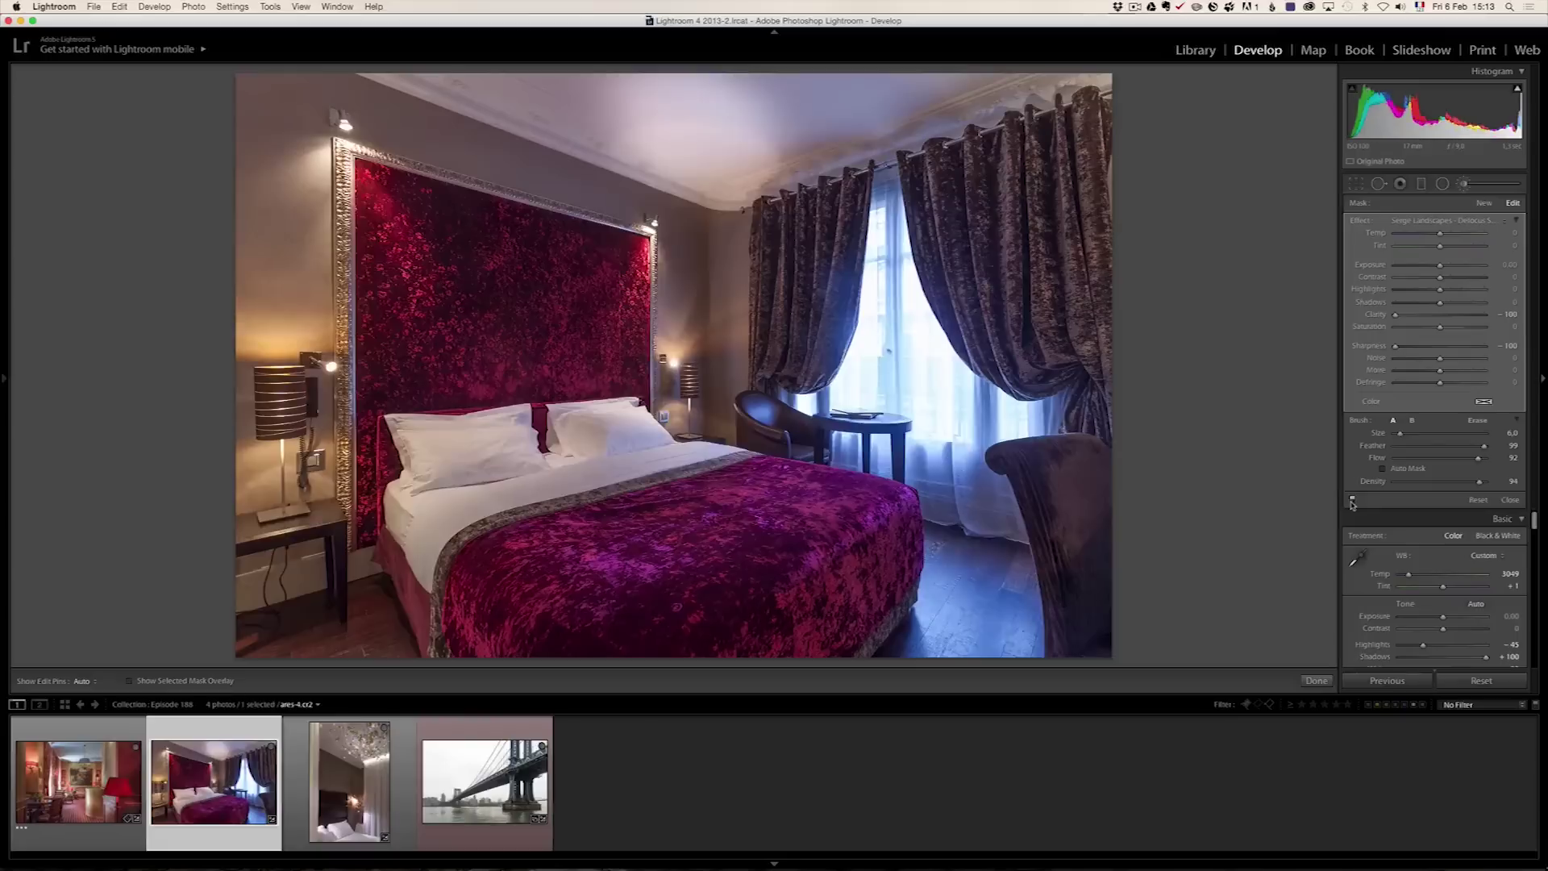
click(1353, 501)
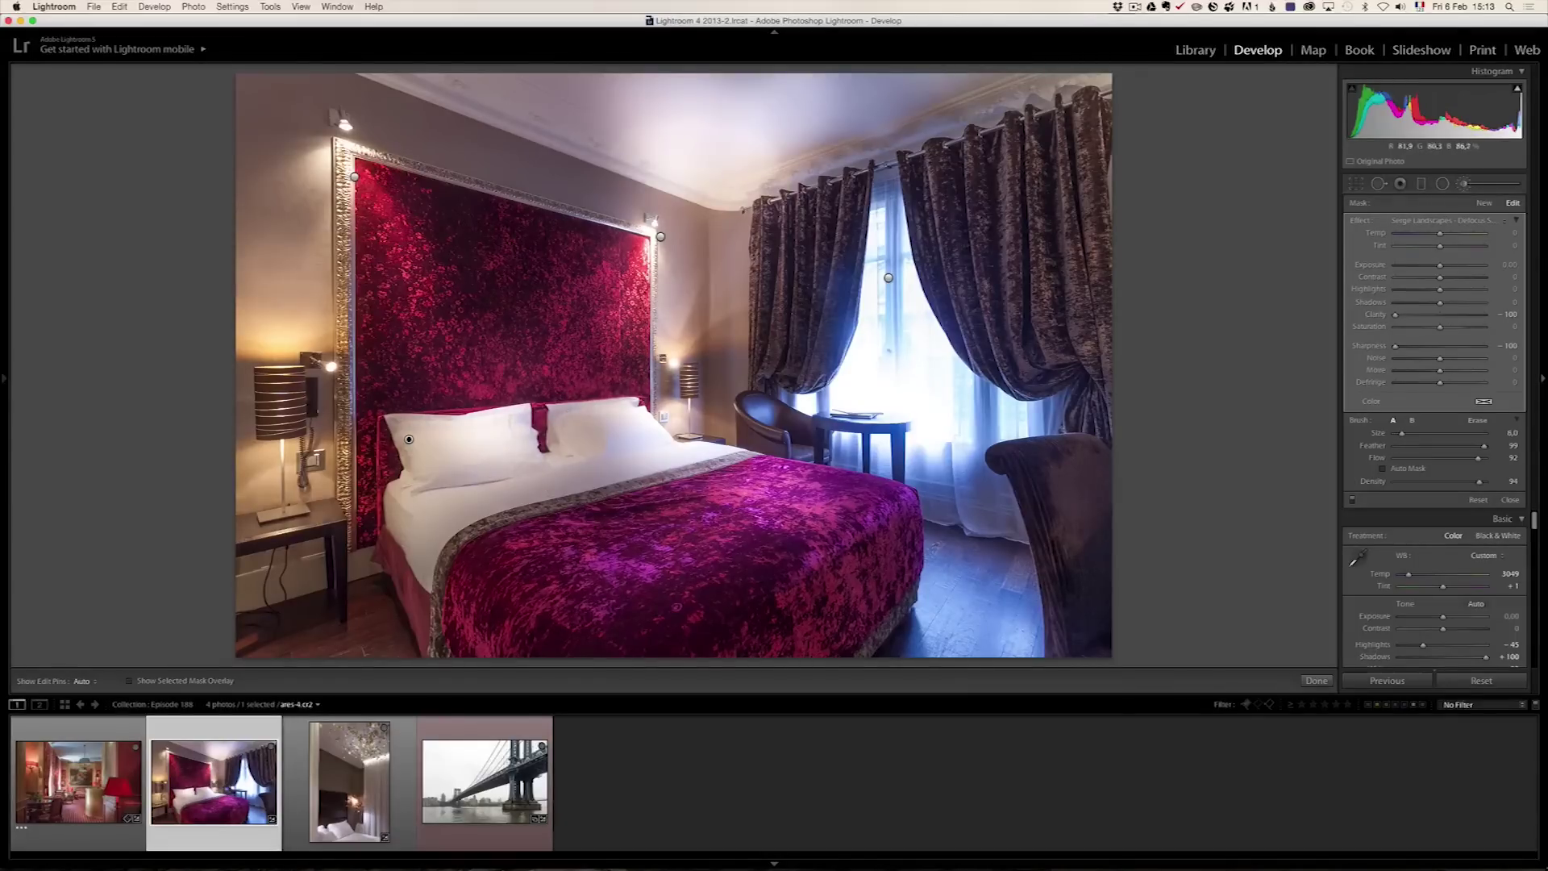
key(bracketleft)
key(alt)
key(h)
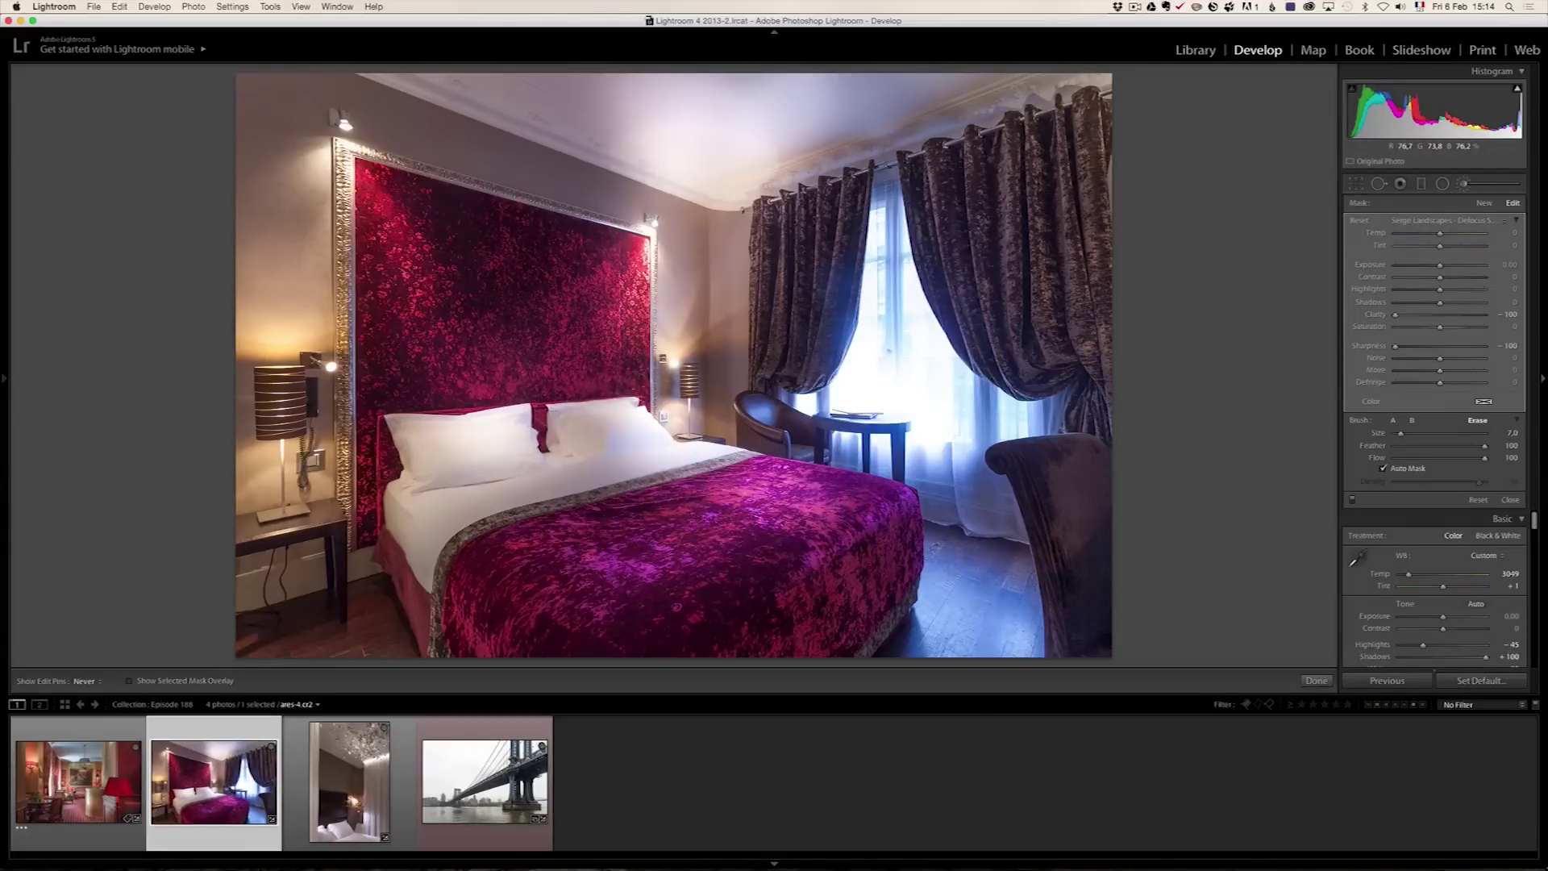
key(h)
key(alt)
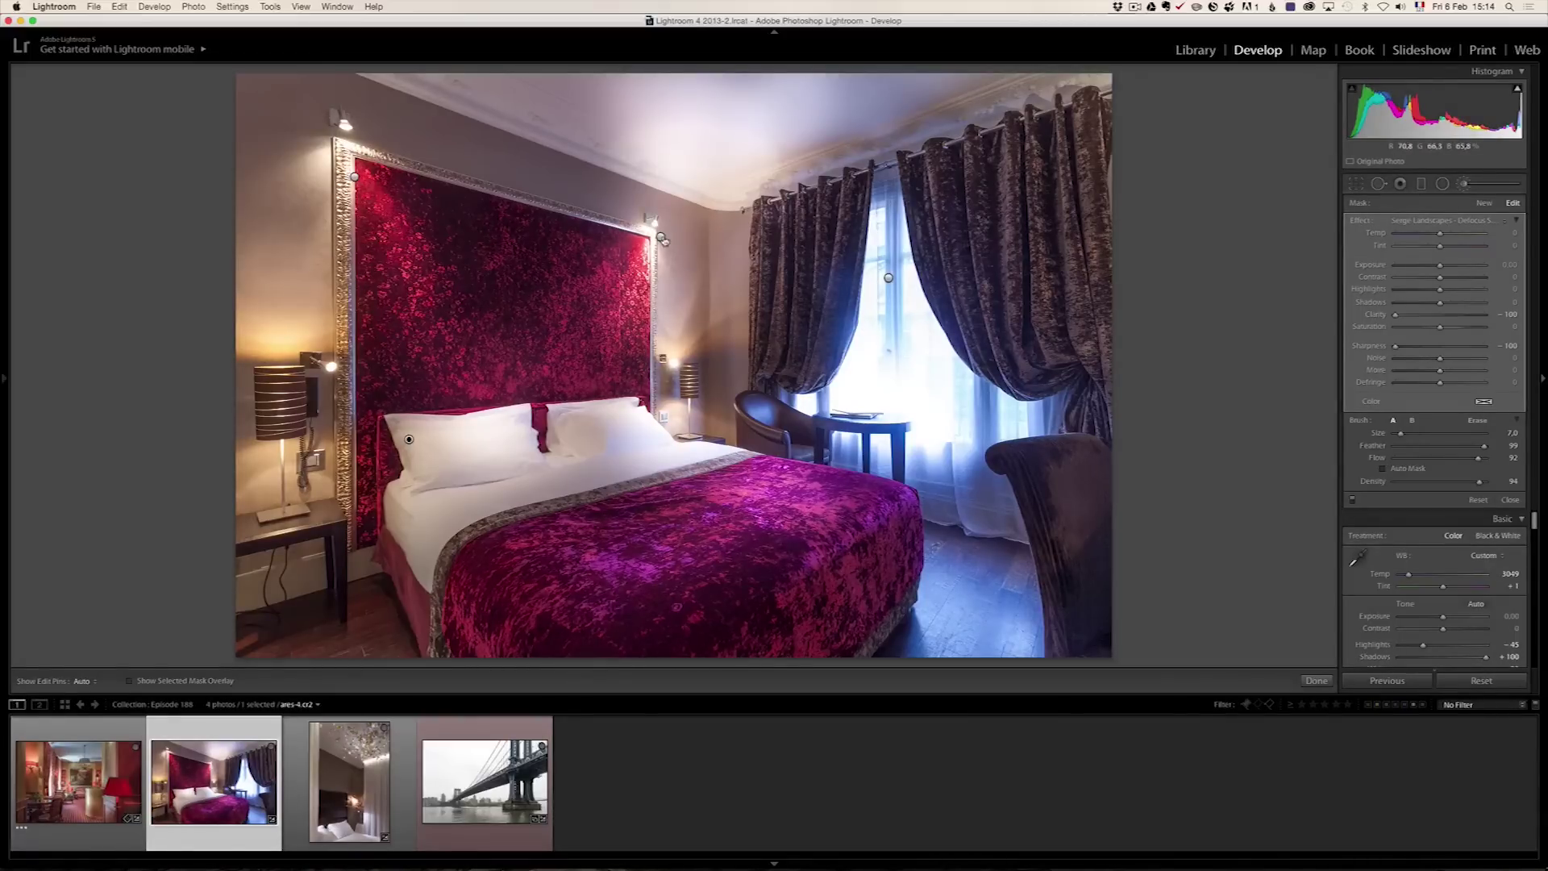
mouse_move(662, 239)
key(alt)
key(h)
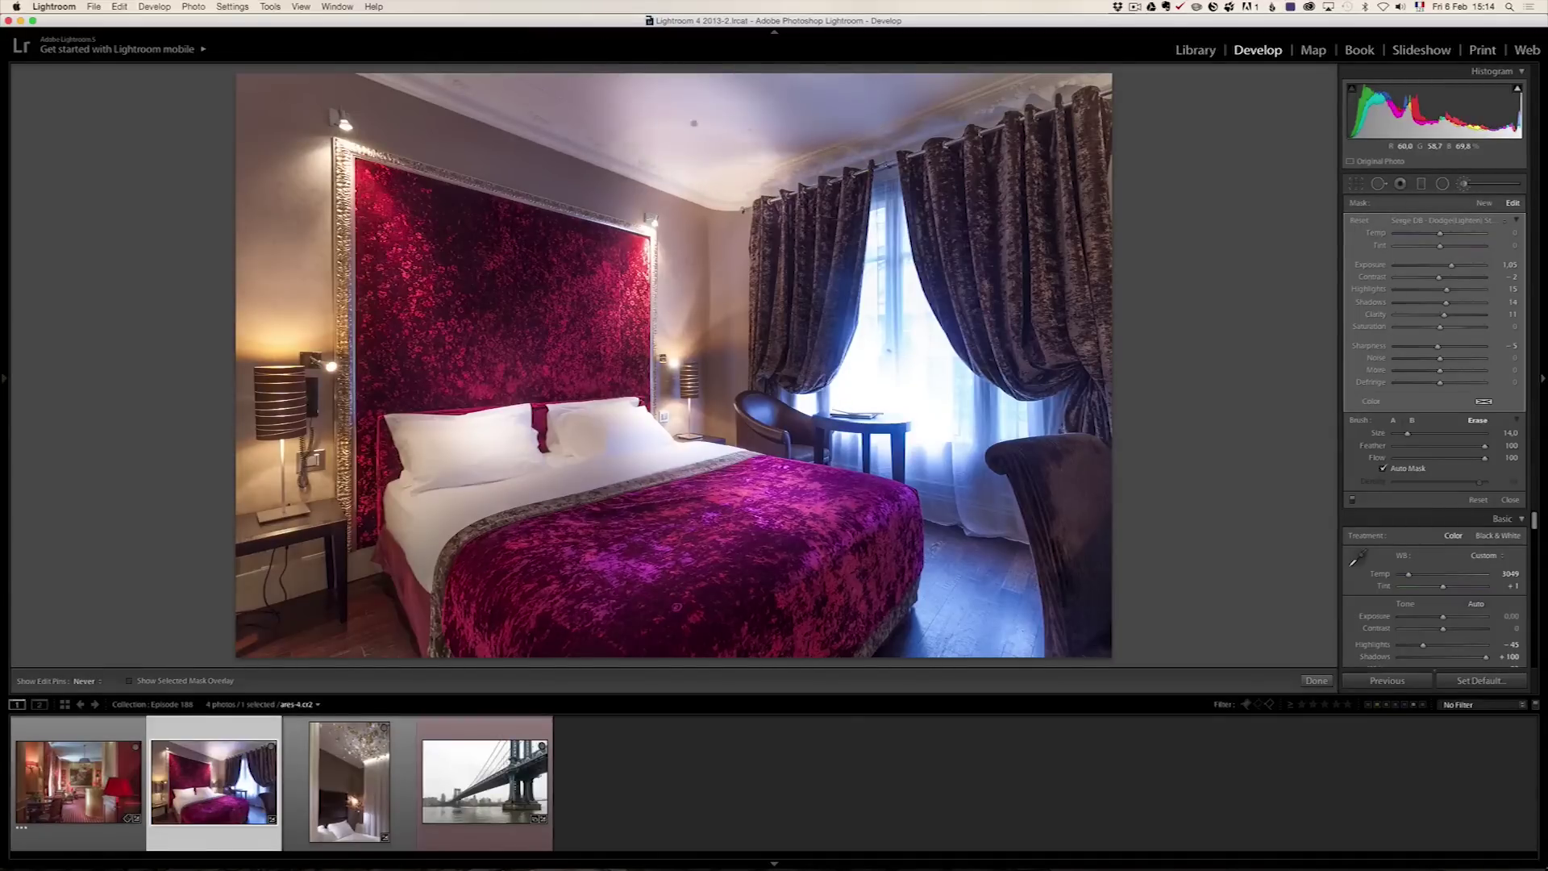
key(h)
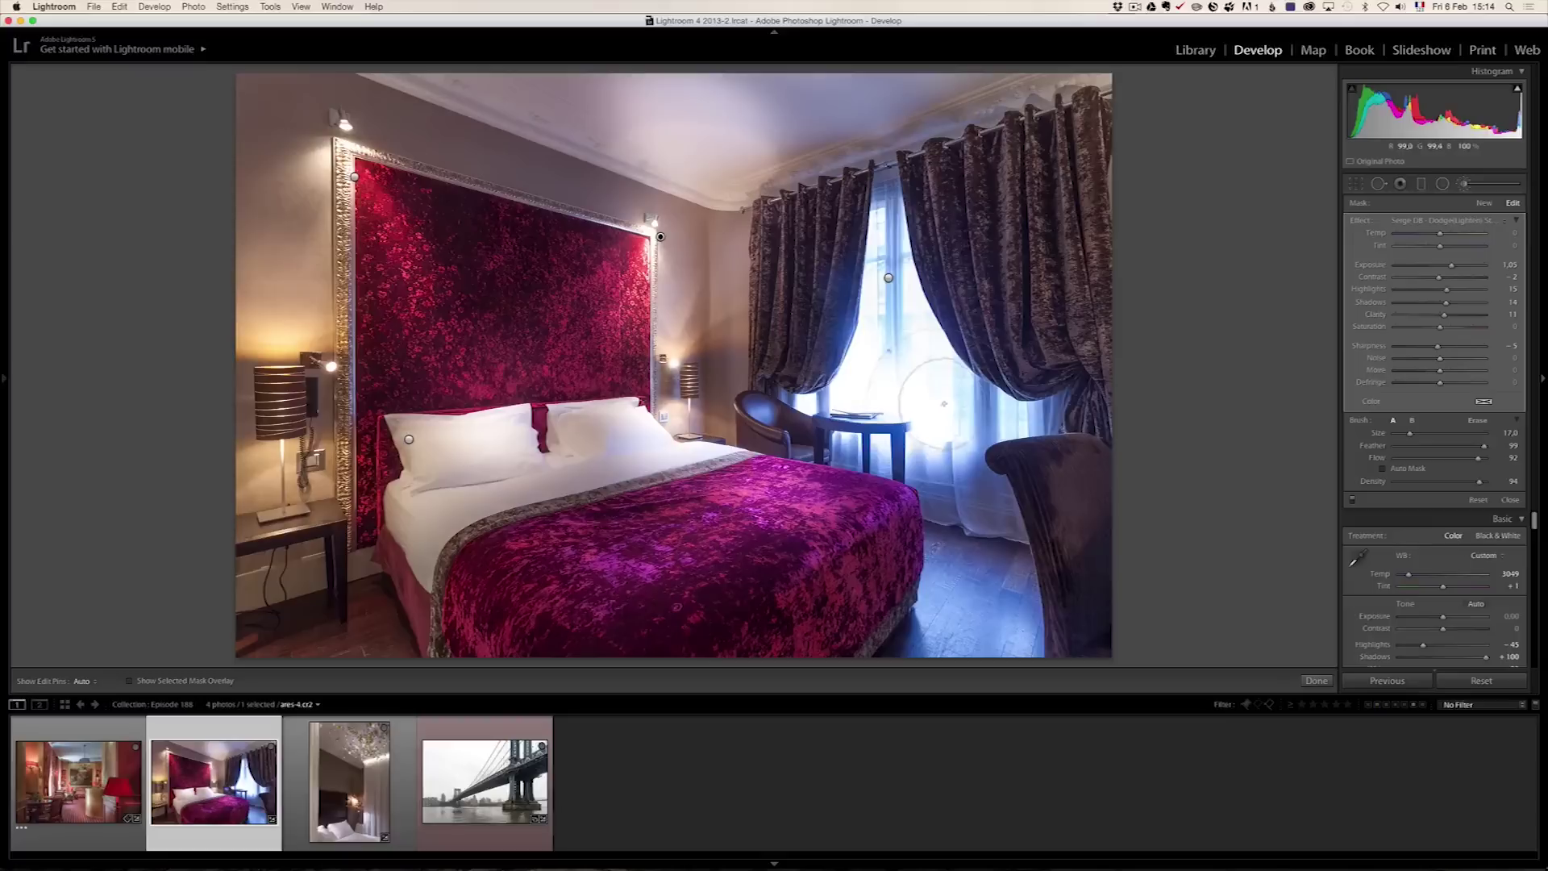
Draw a Dodge(Lighten) Strong radial filter over the headboard and stretch it along it
click(1444, 185)
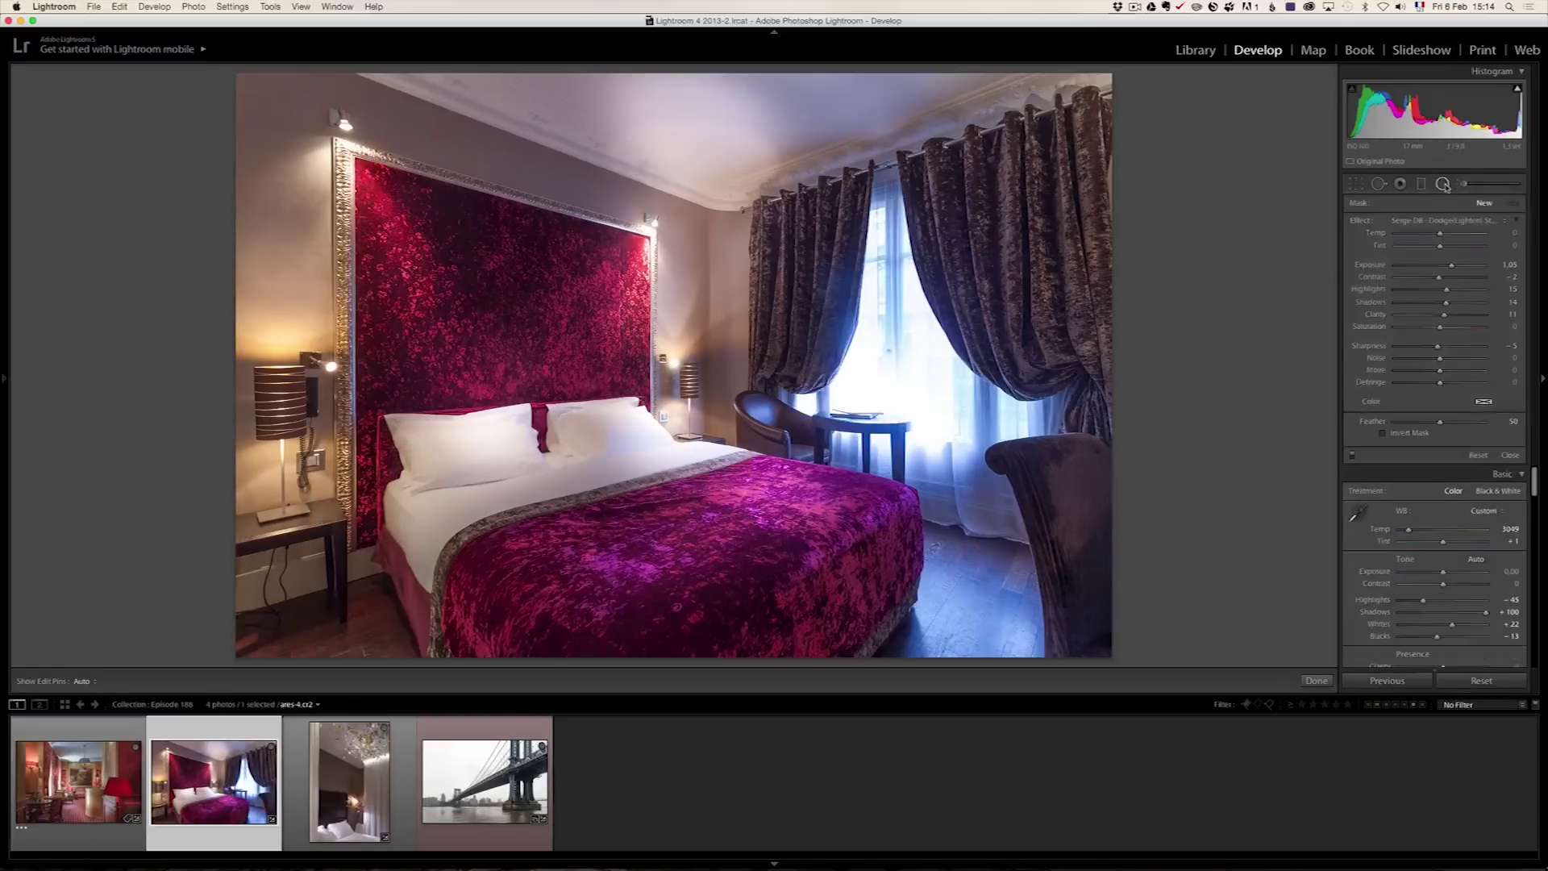
click(1461, 222)
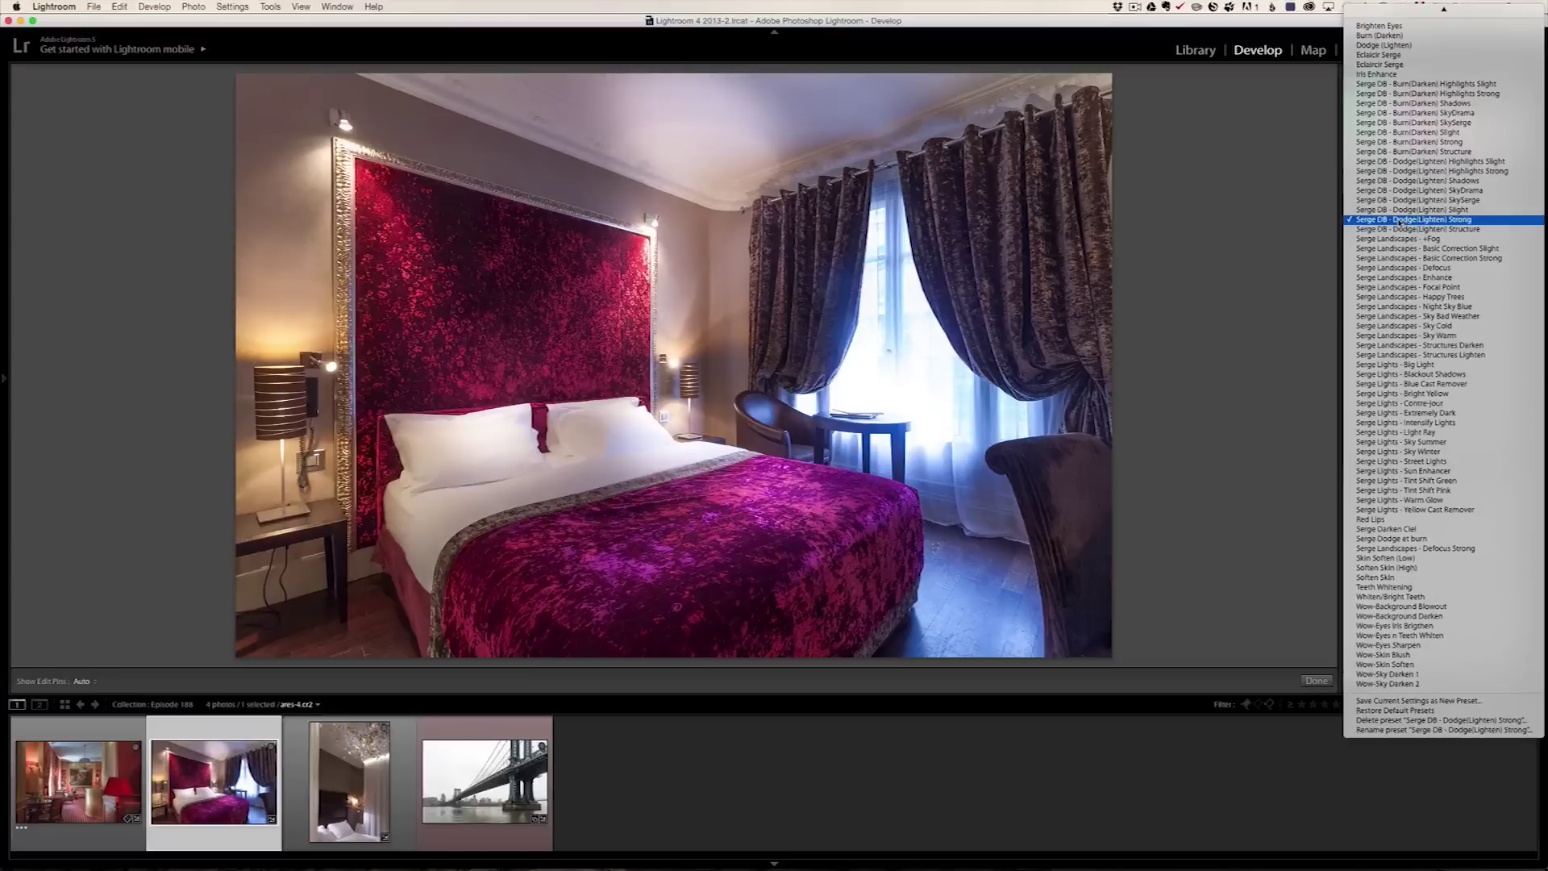
click(1467, 221)
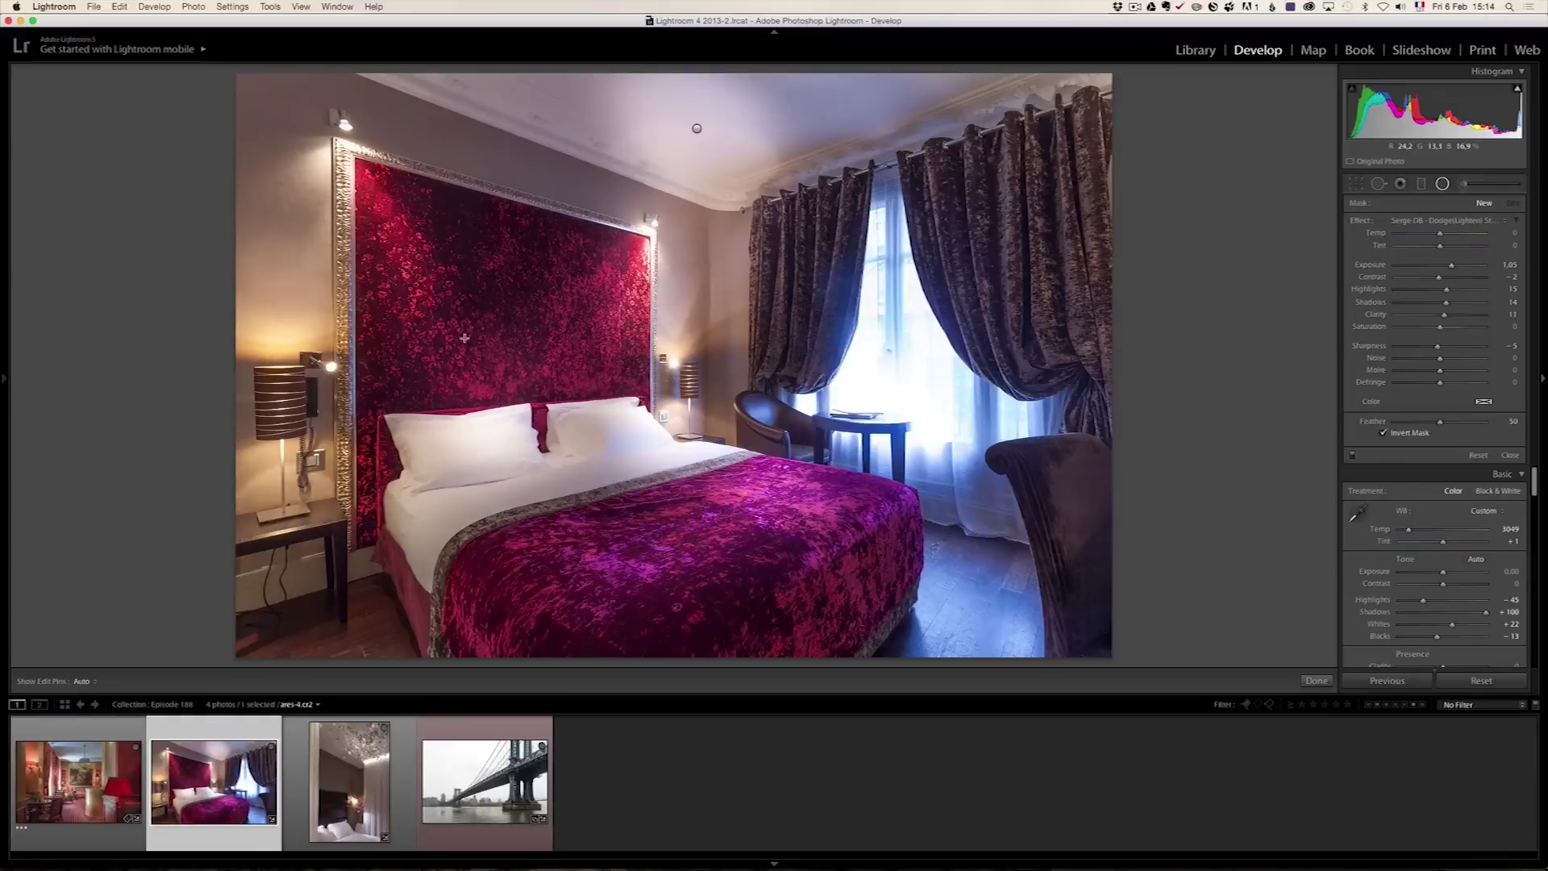
drag(434, 288, 532, 372)
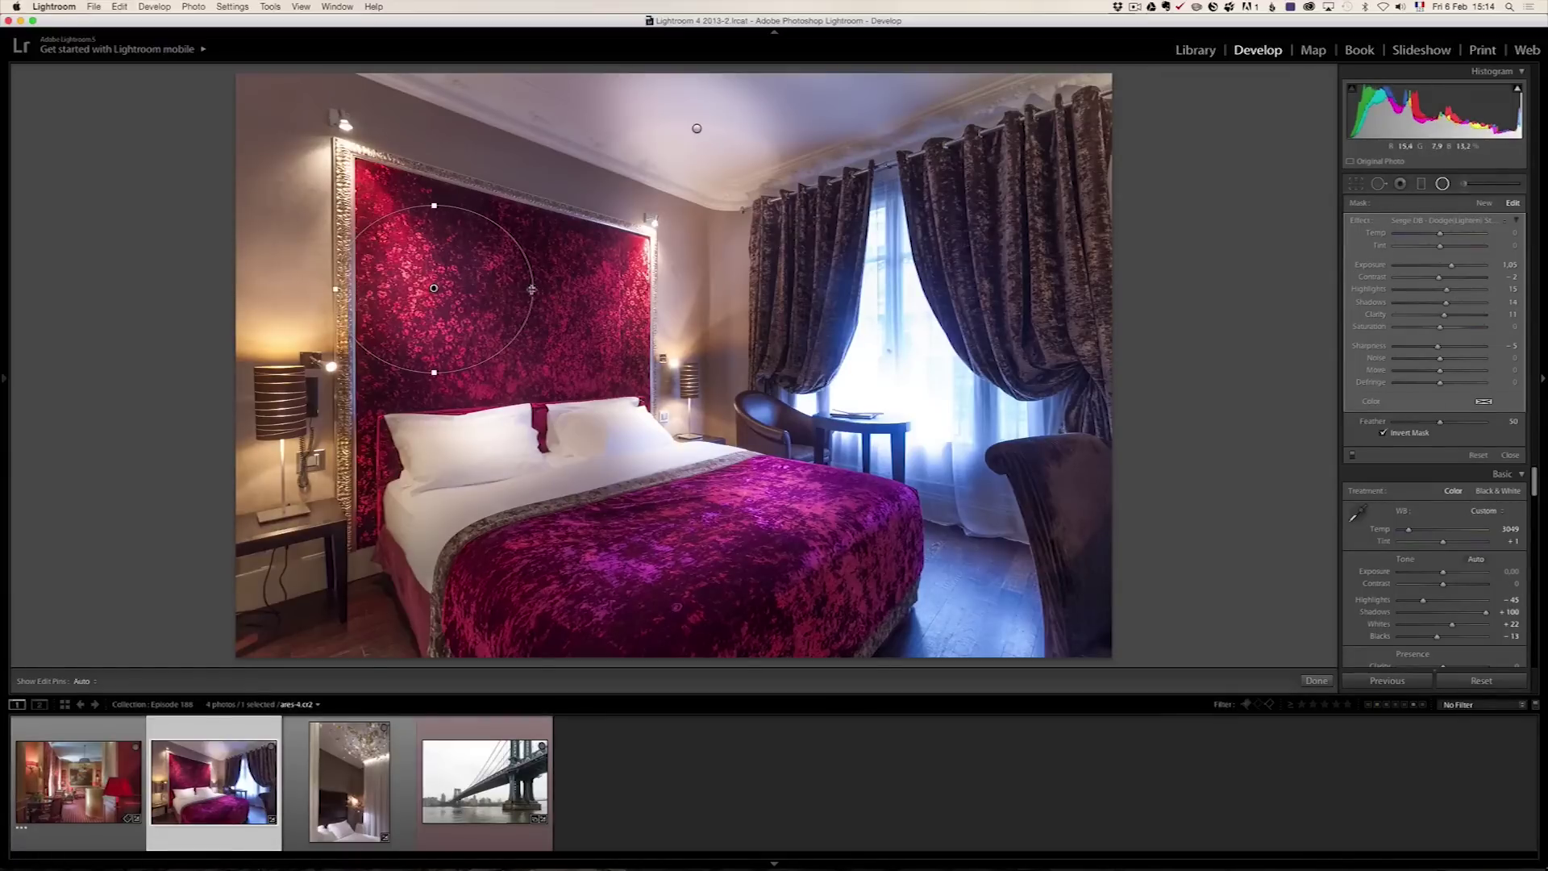
drag(532, 288, 503, 238)
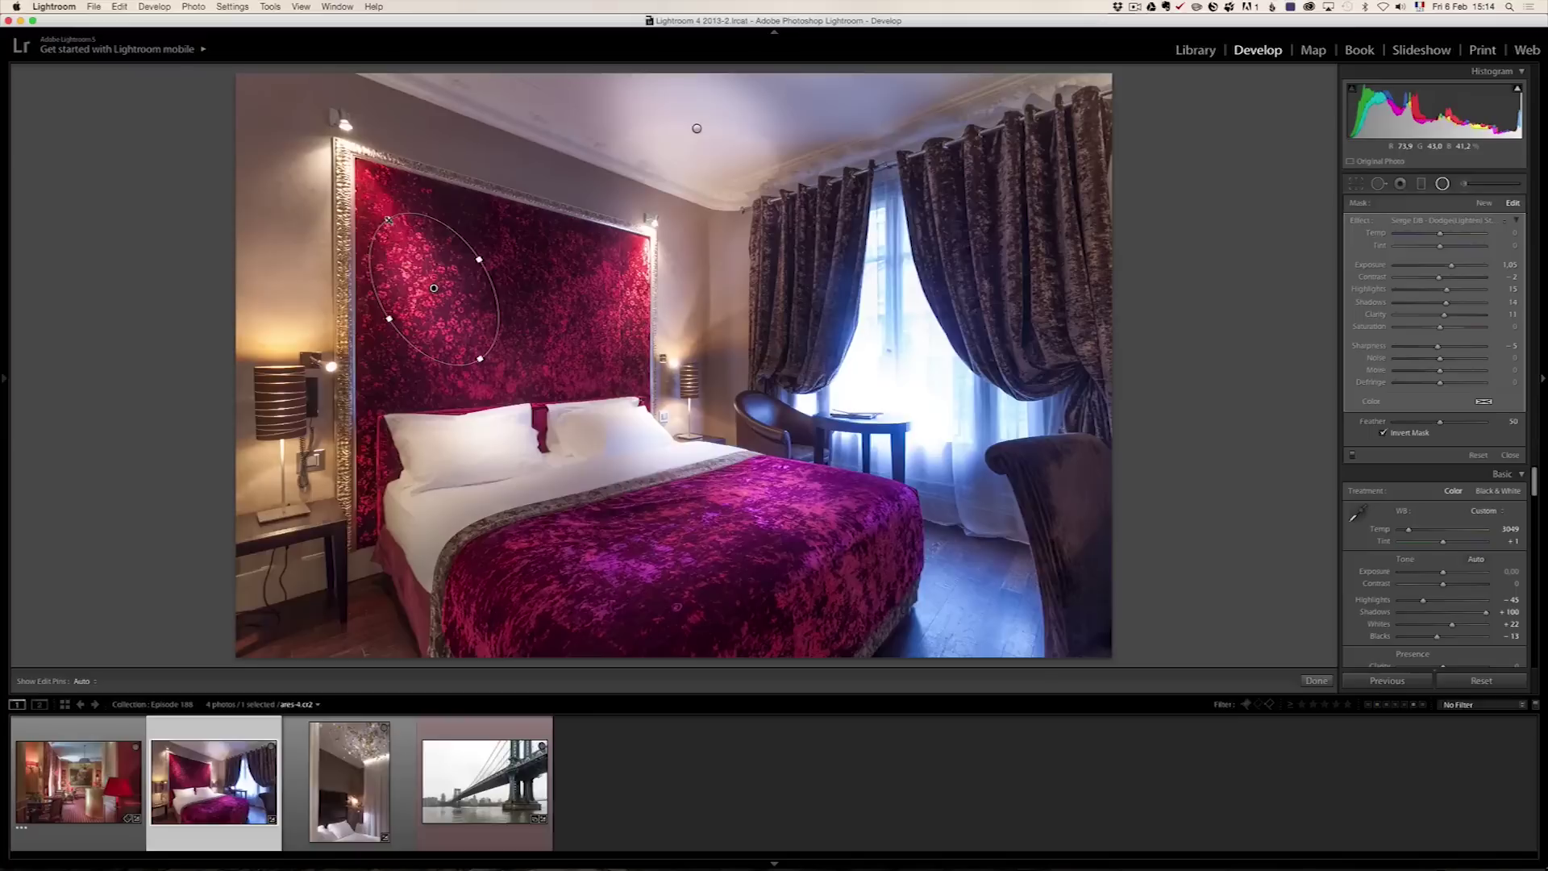
drag(389, 220, 359, 157)
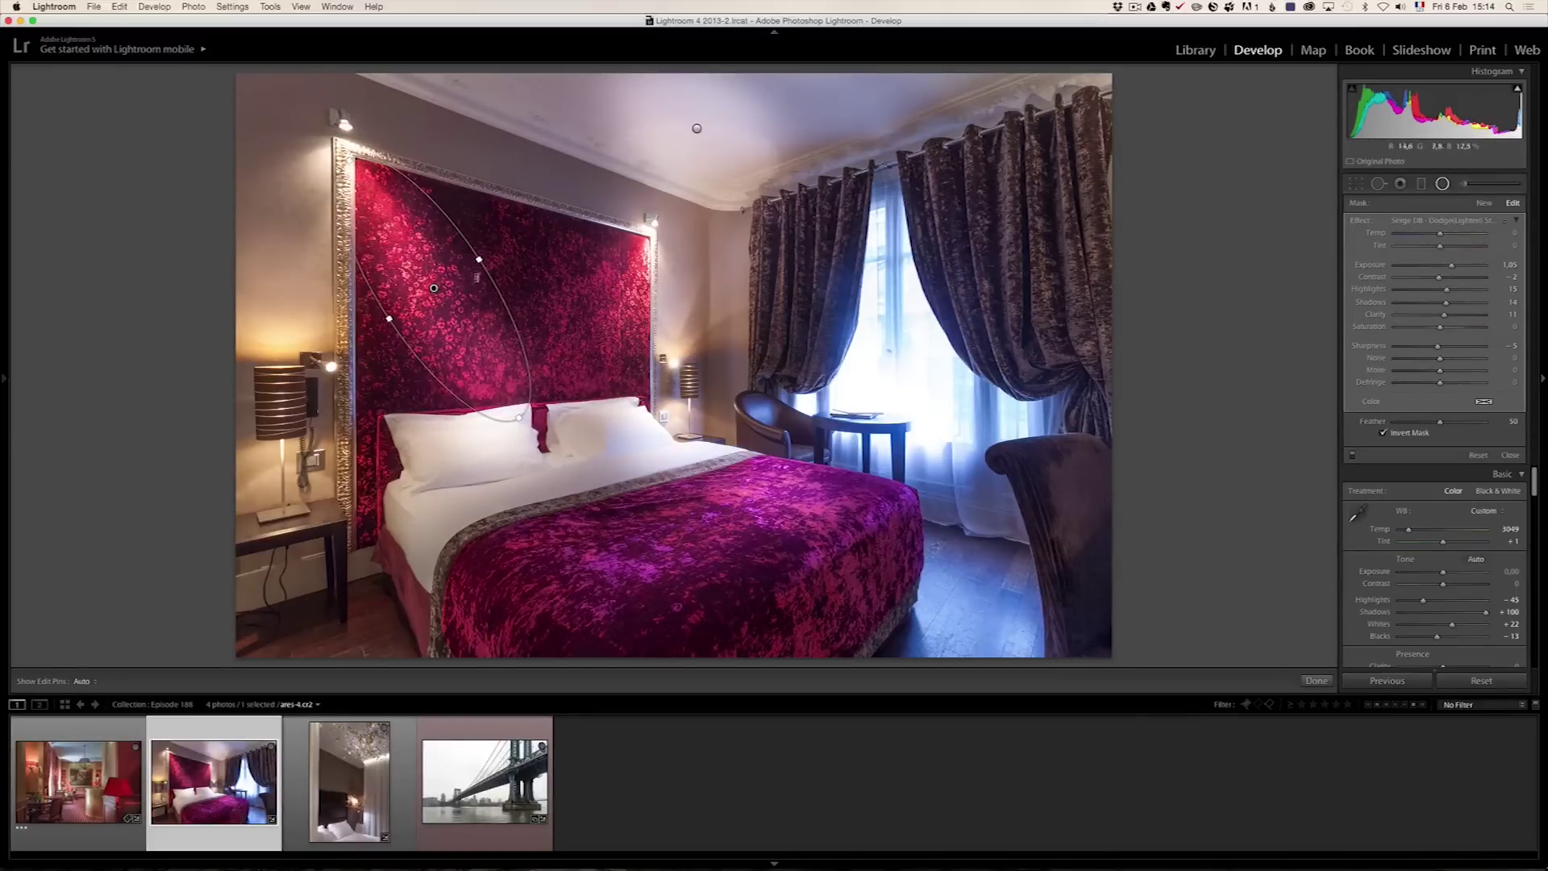
Duplicate the filter onto the wall by the window, reshape it, and lower Exposure to 0.57
right_click(435, 288)
key(Escape)
drag(434, 288, 715, 305)
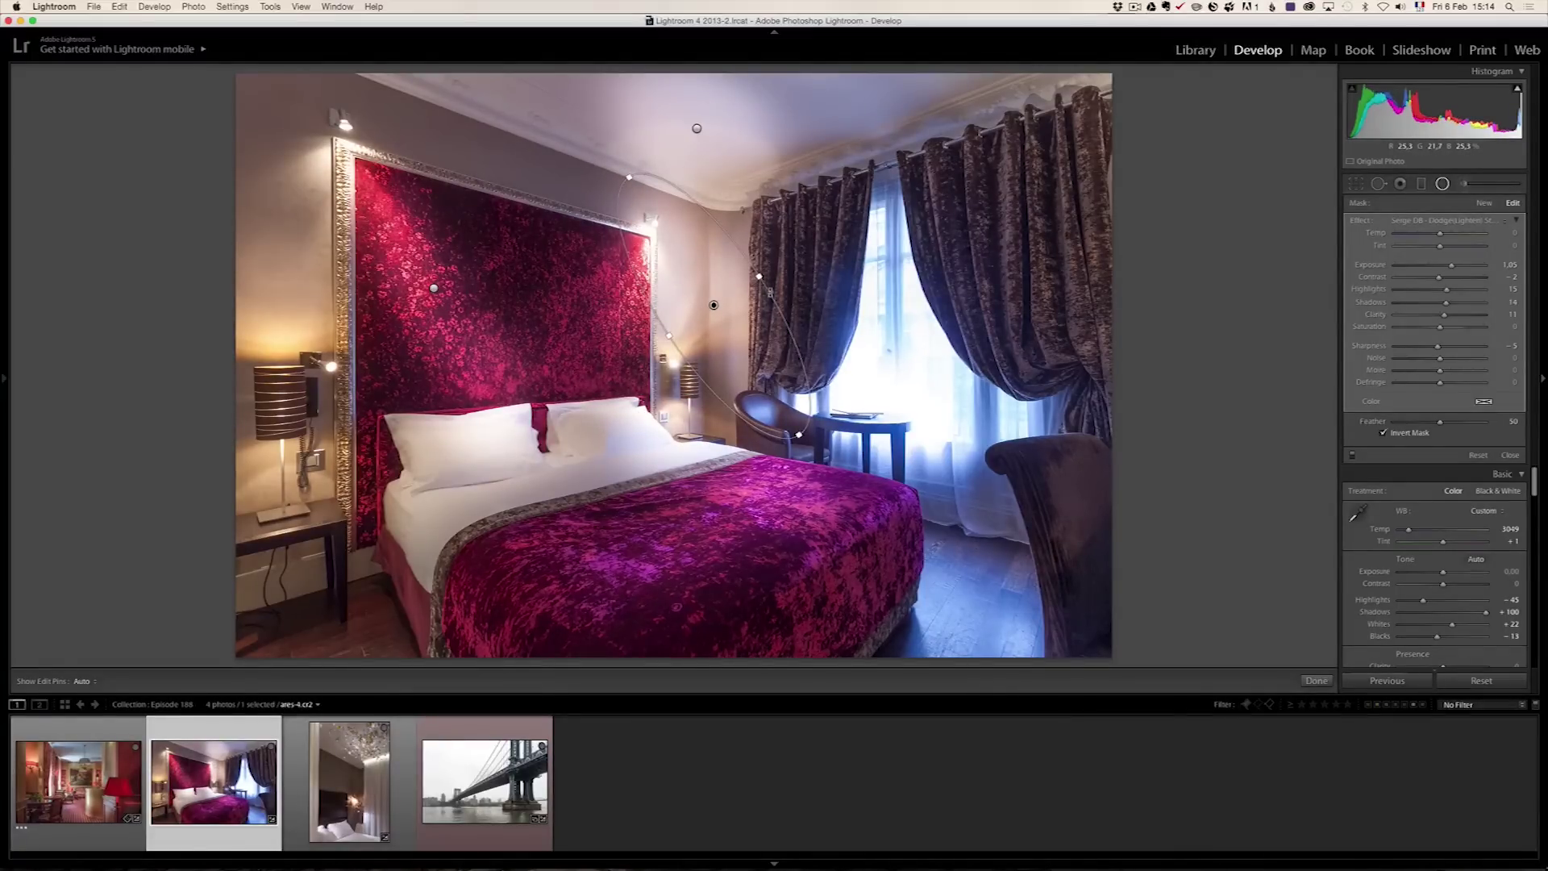
drag(770, 293, 809, 256)
drag(1452, 266, 1451, 268)
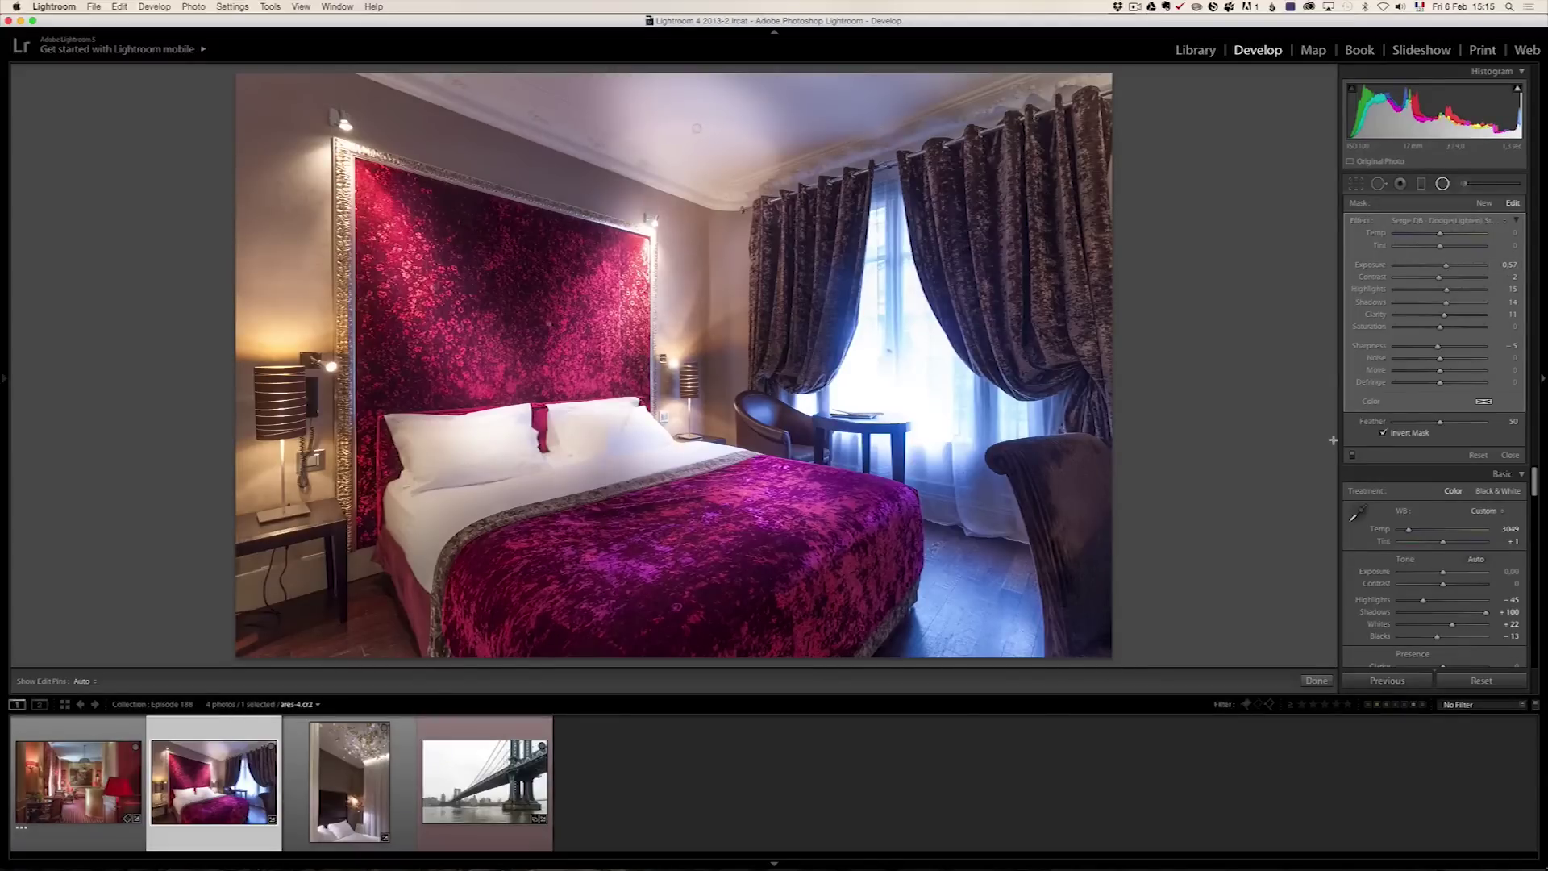
click(1353, 456)
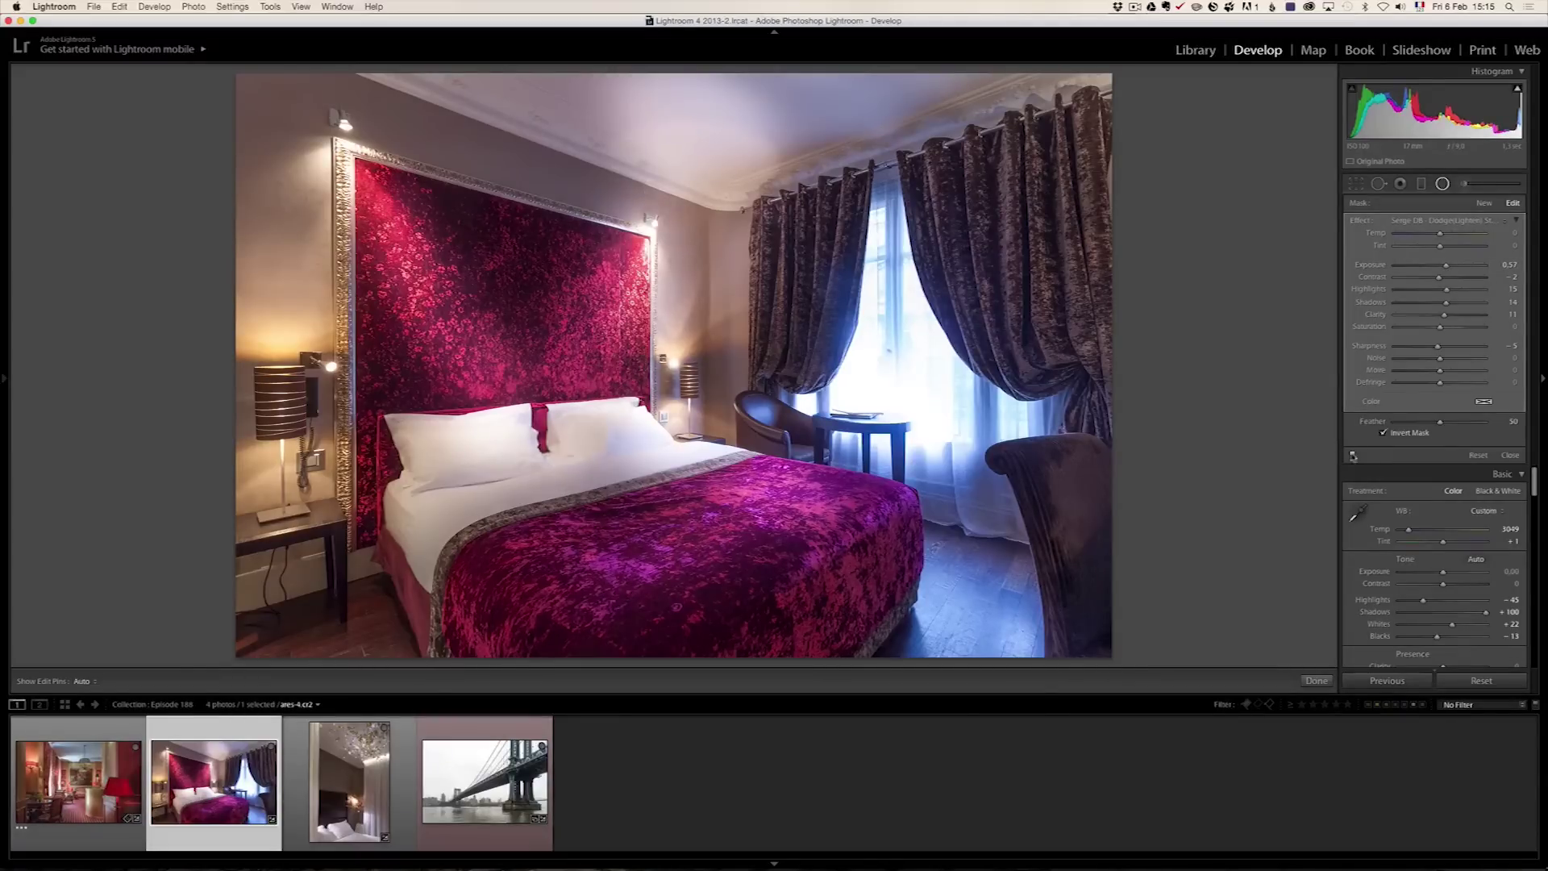
click(1354, 456)
Open Legend-9.cr2 and brighten the chandelier with a smaller Dodge(Lighten) Strong brush
click(370, 778)
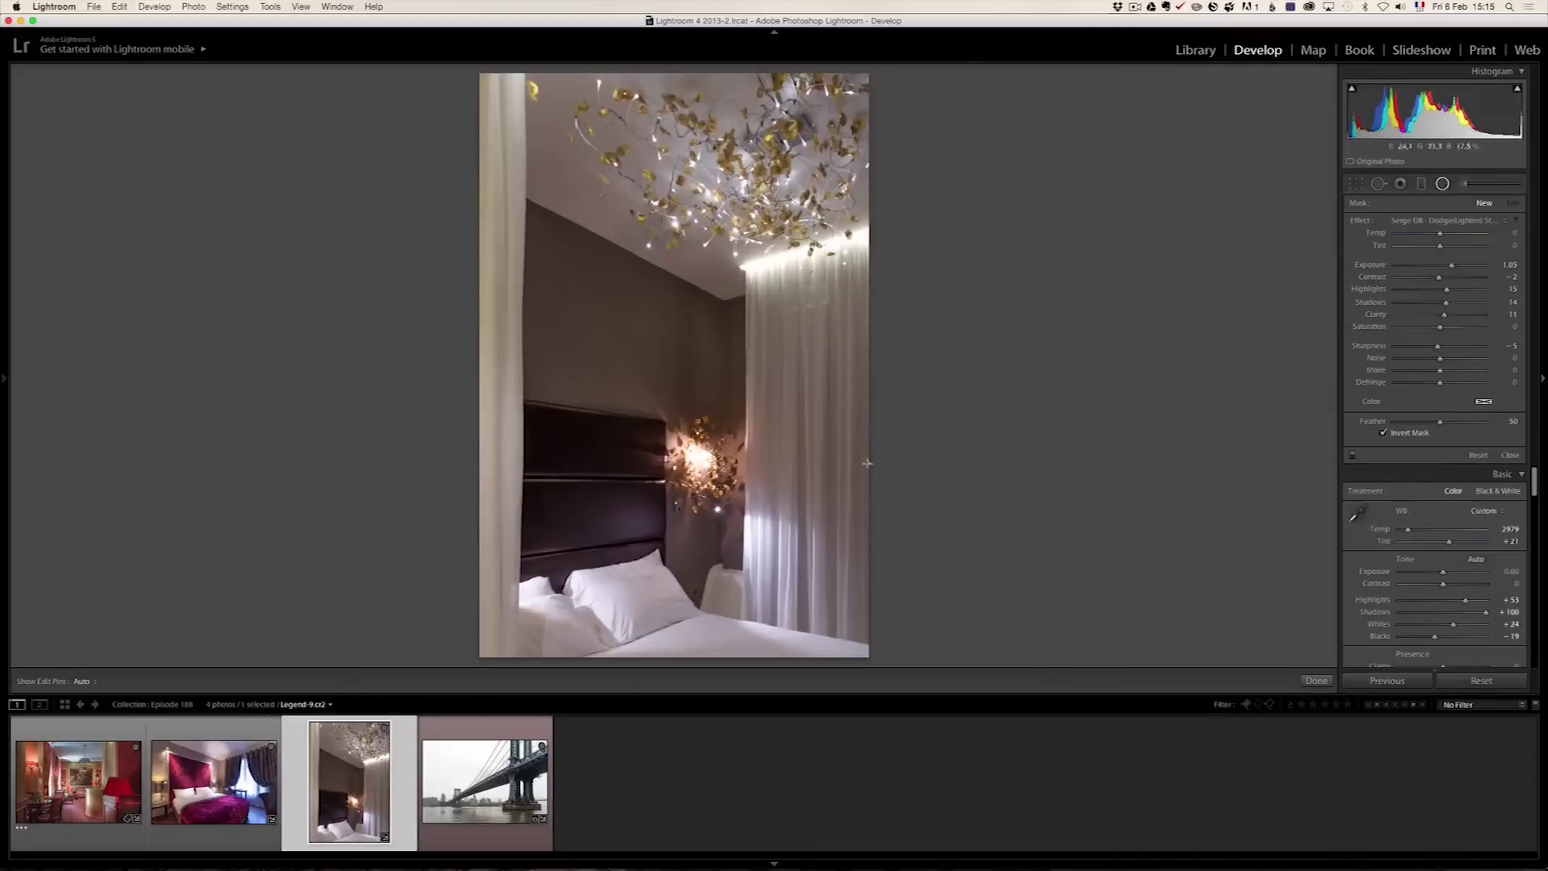
click(1446, 221)
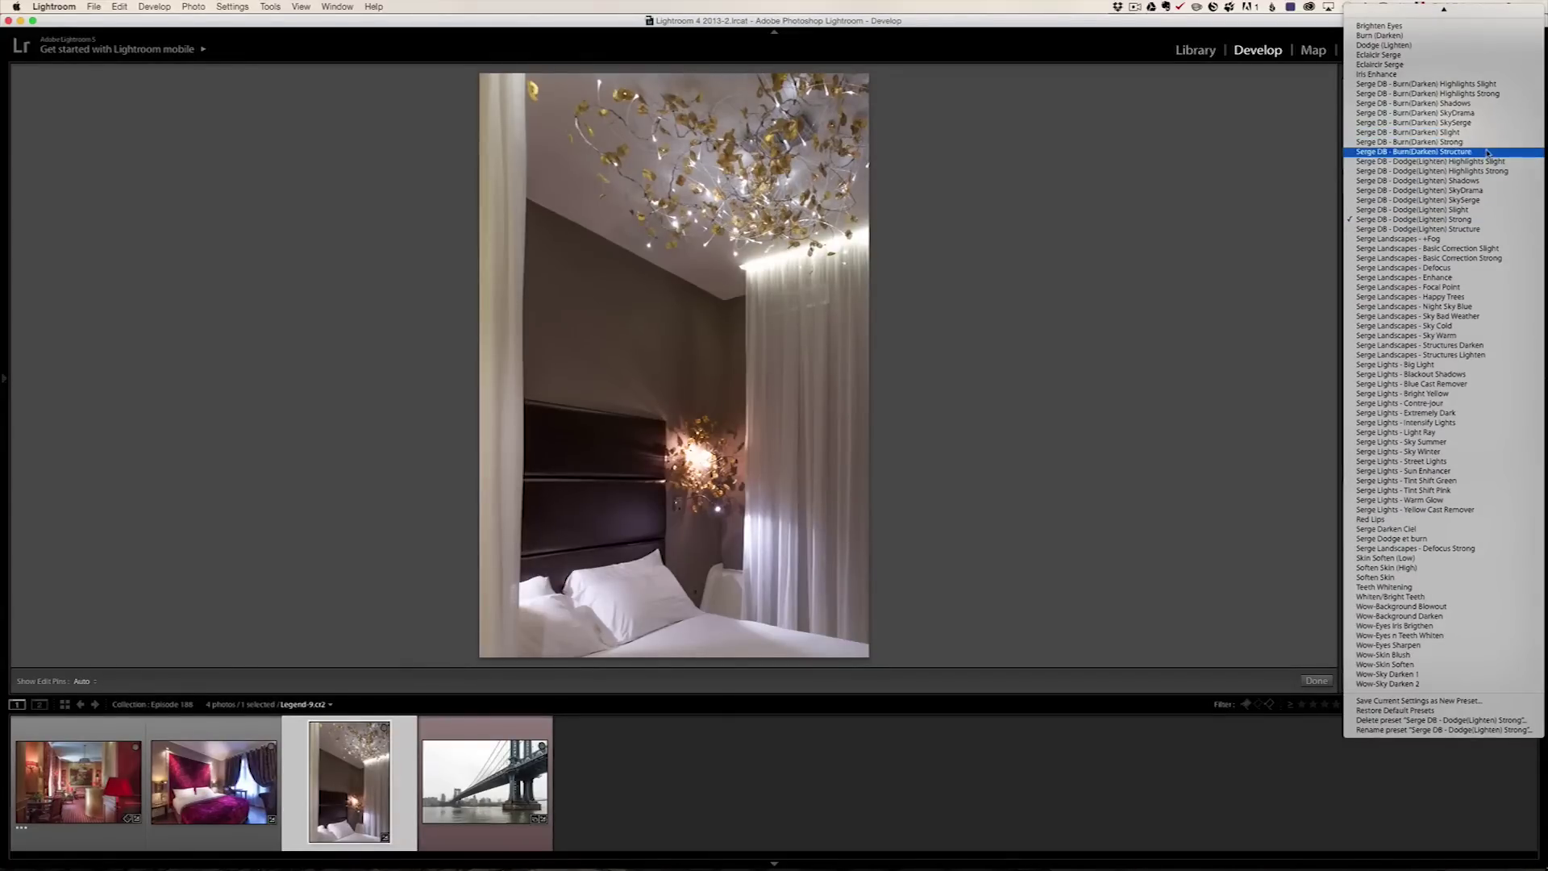
click(1505, 229)
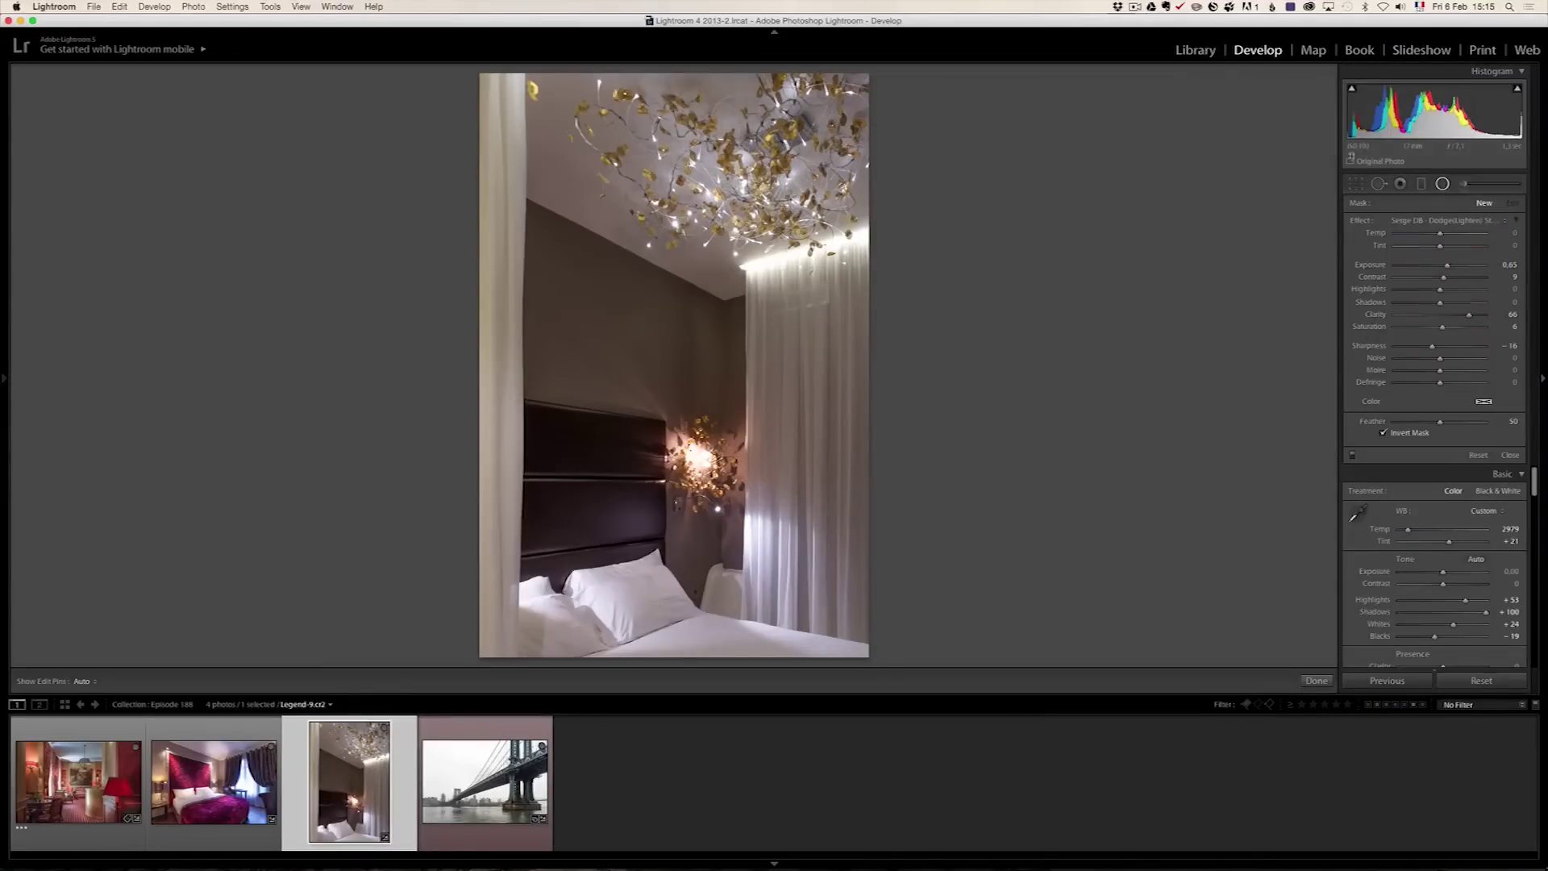
click(1466, 185)
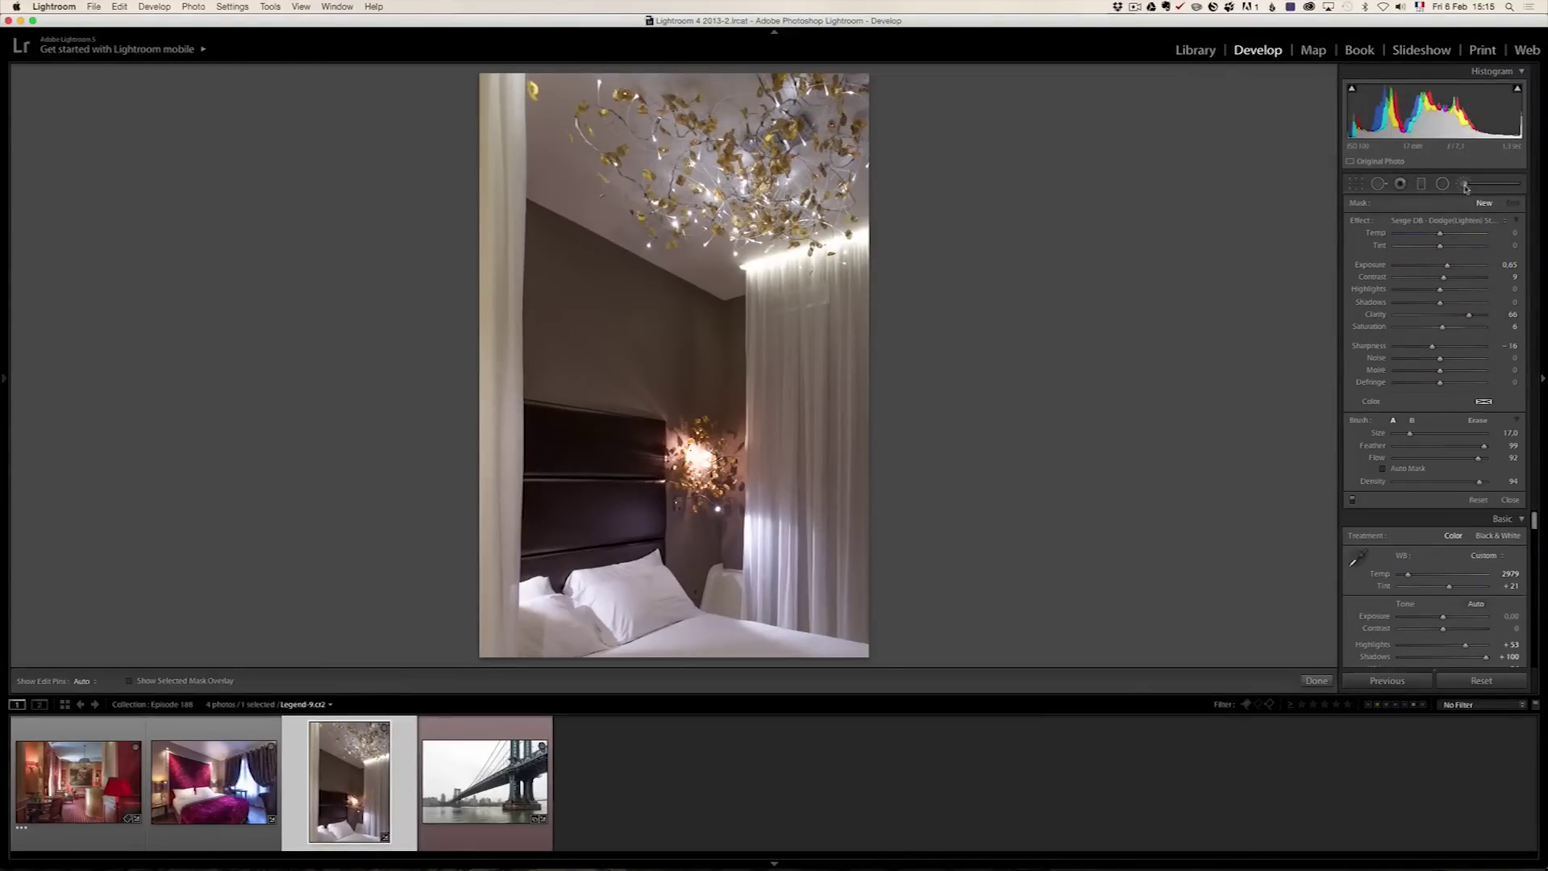
key(bracketleft)
key(h)
mouse_move(788, 201)
mouse_down()
mouse_move(565, 154)
mouse_move(766, 137)
mouse_move(710, 97)
mouse_move(822, 202)
mouse_move(863, 162)
mouse_up()
key(h)
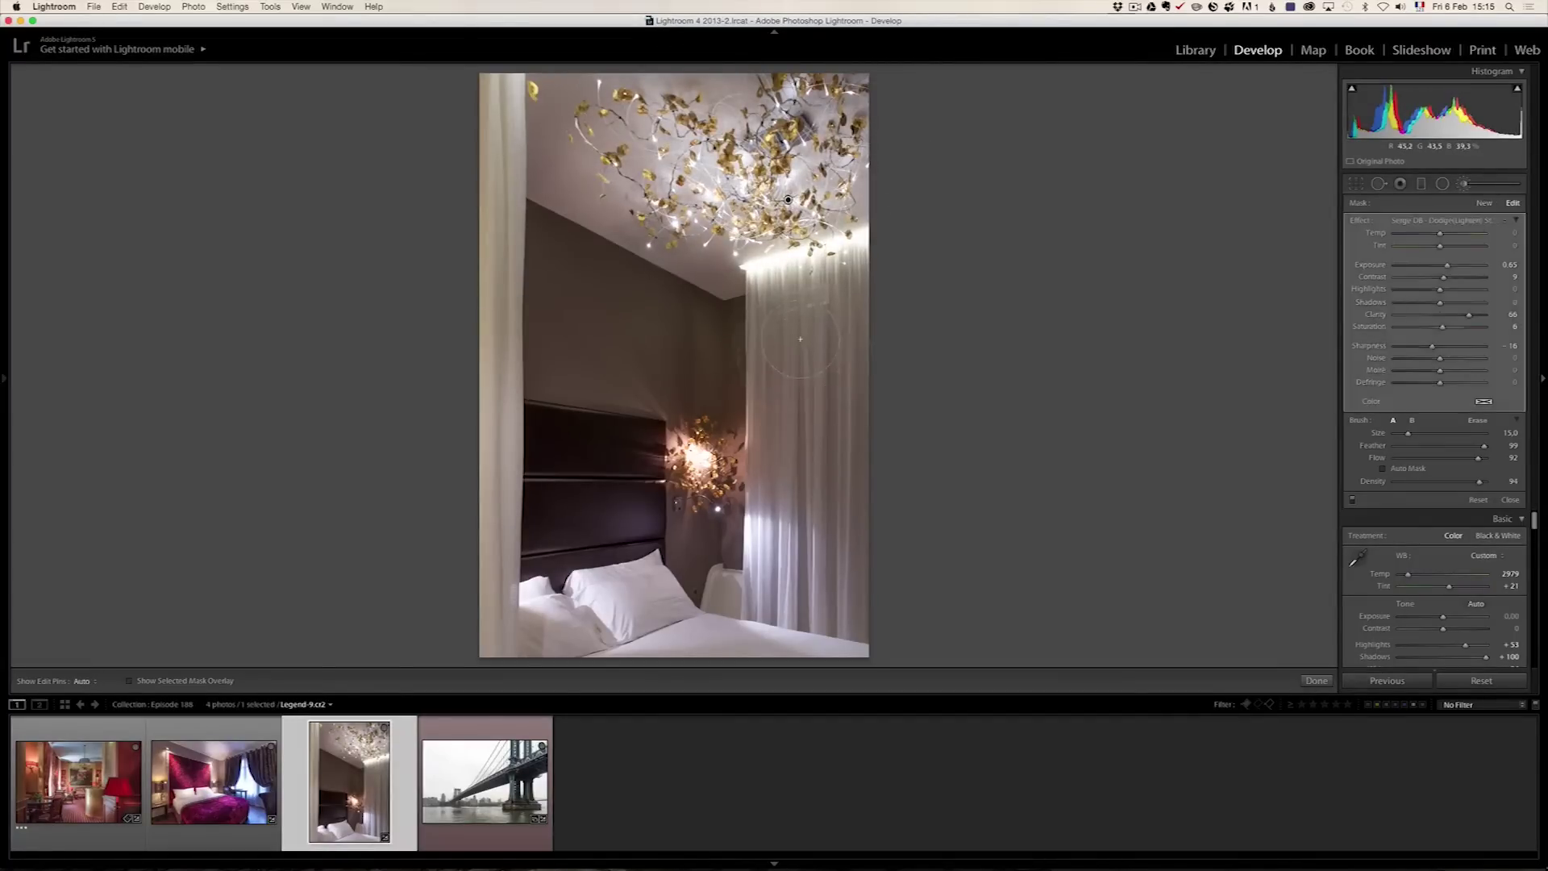
Shrink the brush further, brighten the right curtain down to the bed, and compare before/after
key(bracketleft)
key(h)
drag(847, 266, 699, 661)
key(h)
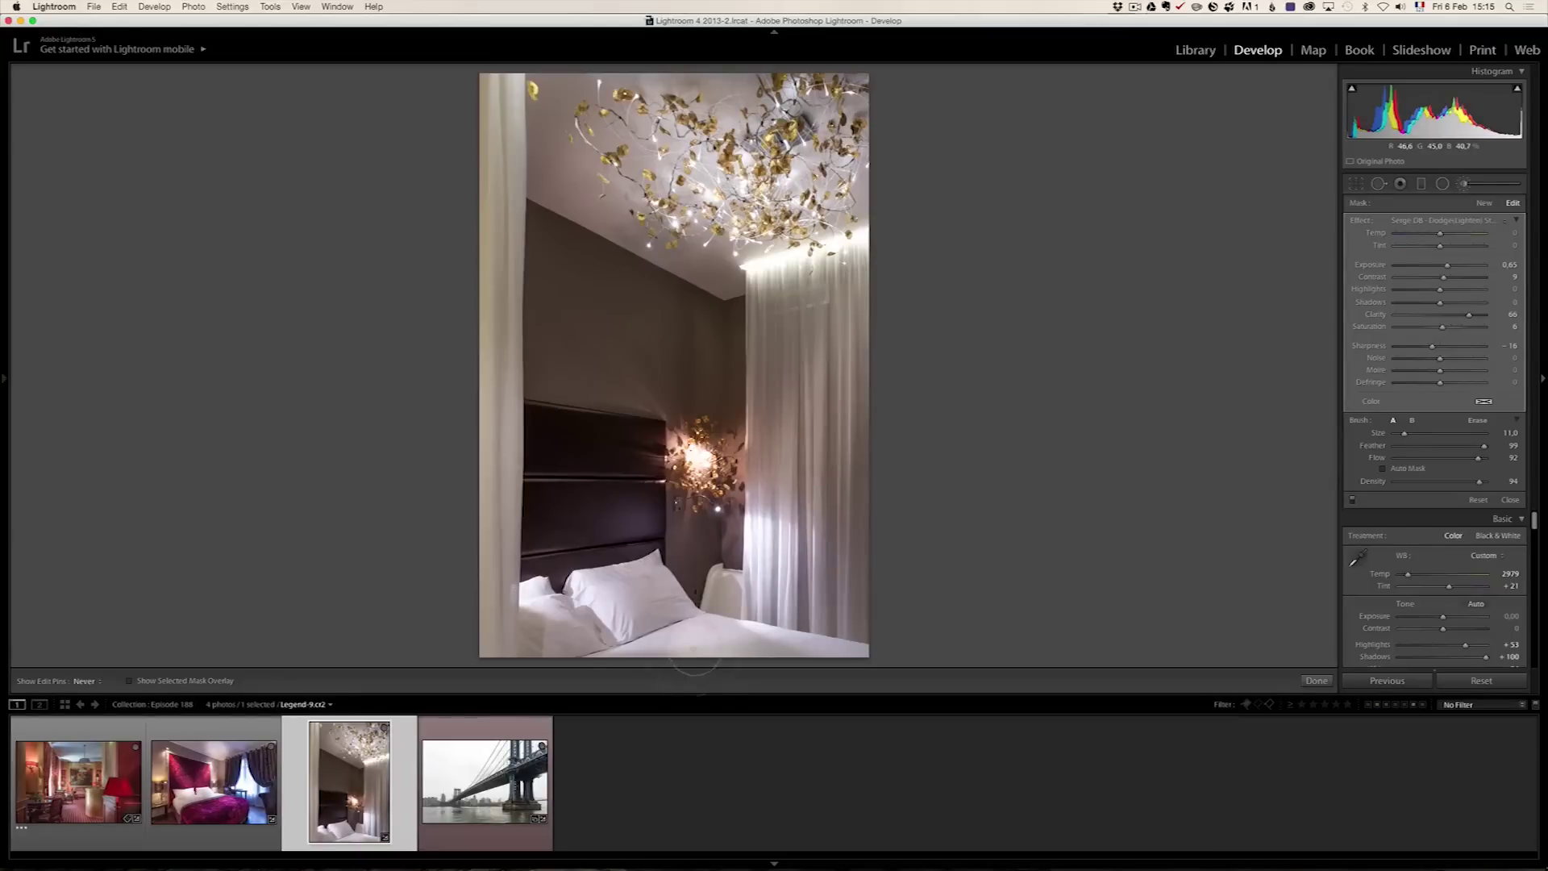
key(h)
key(h)
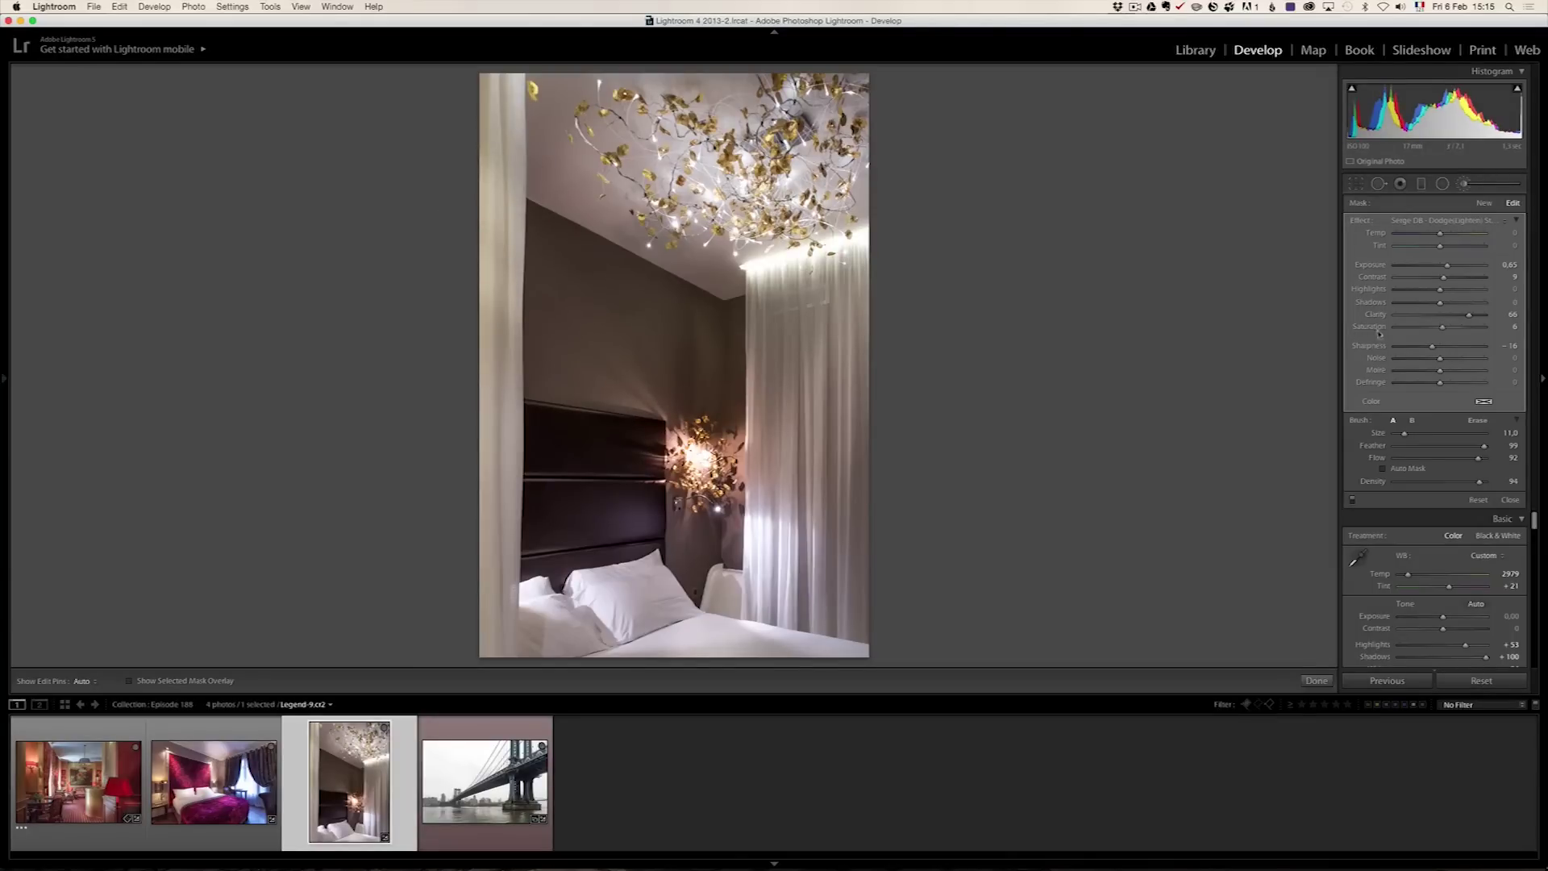
click(1354, 501)
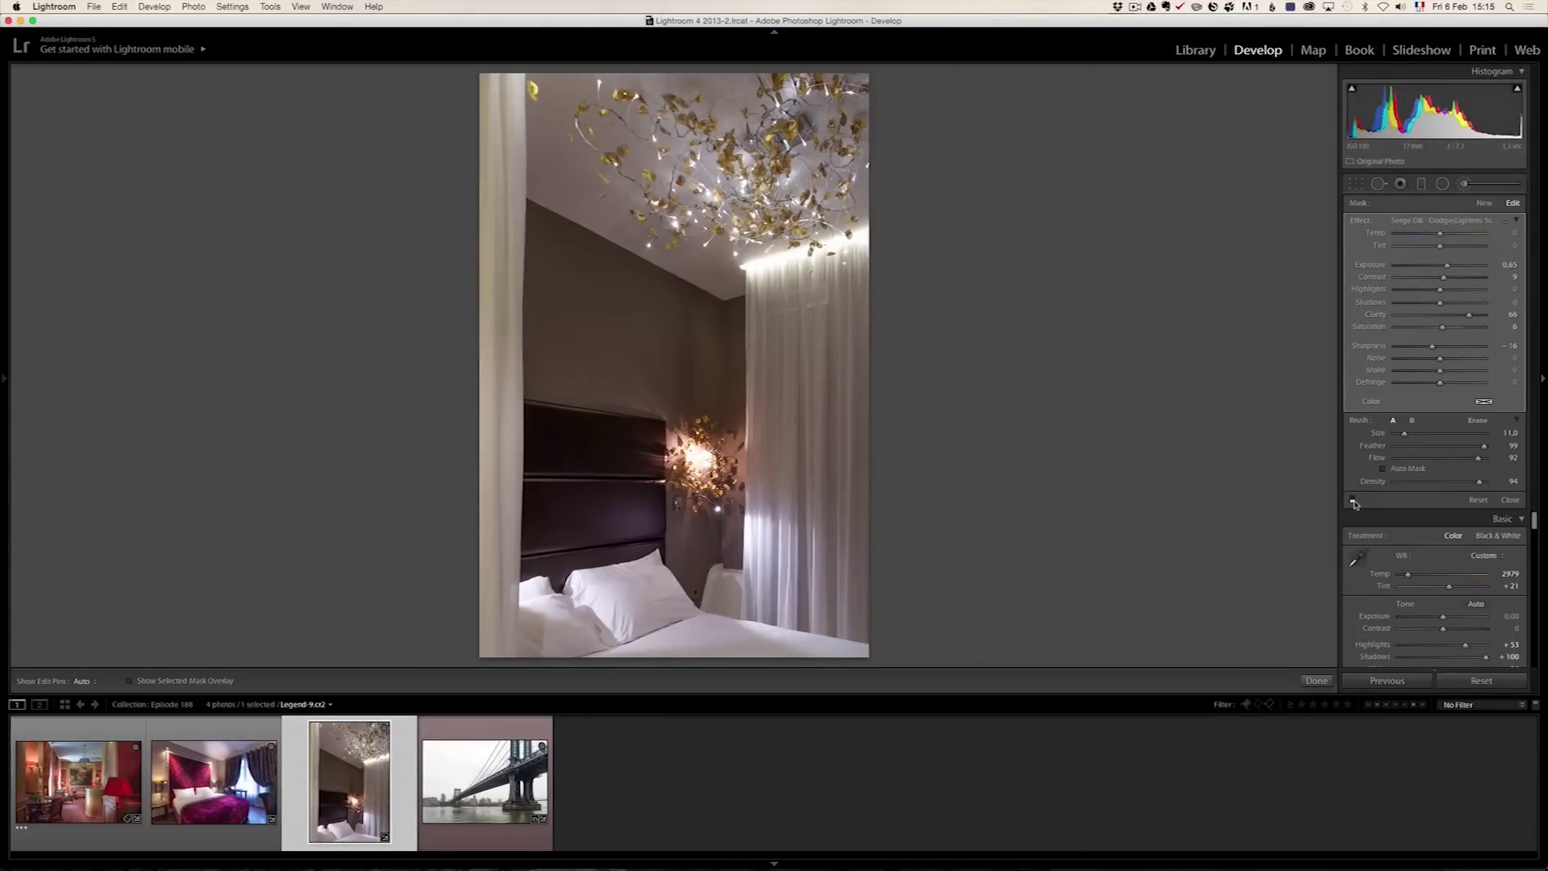
click(1354, 501)
click(1354, 501)
click(1353, 501)
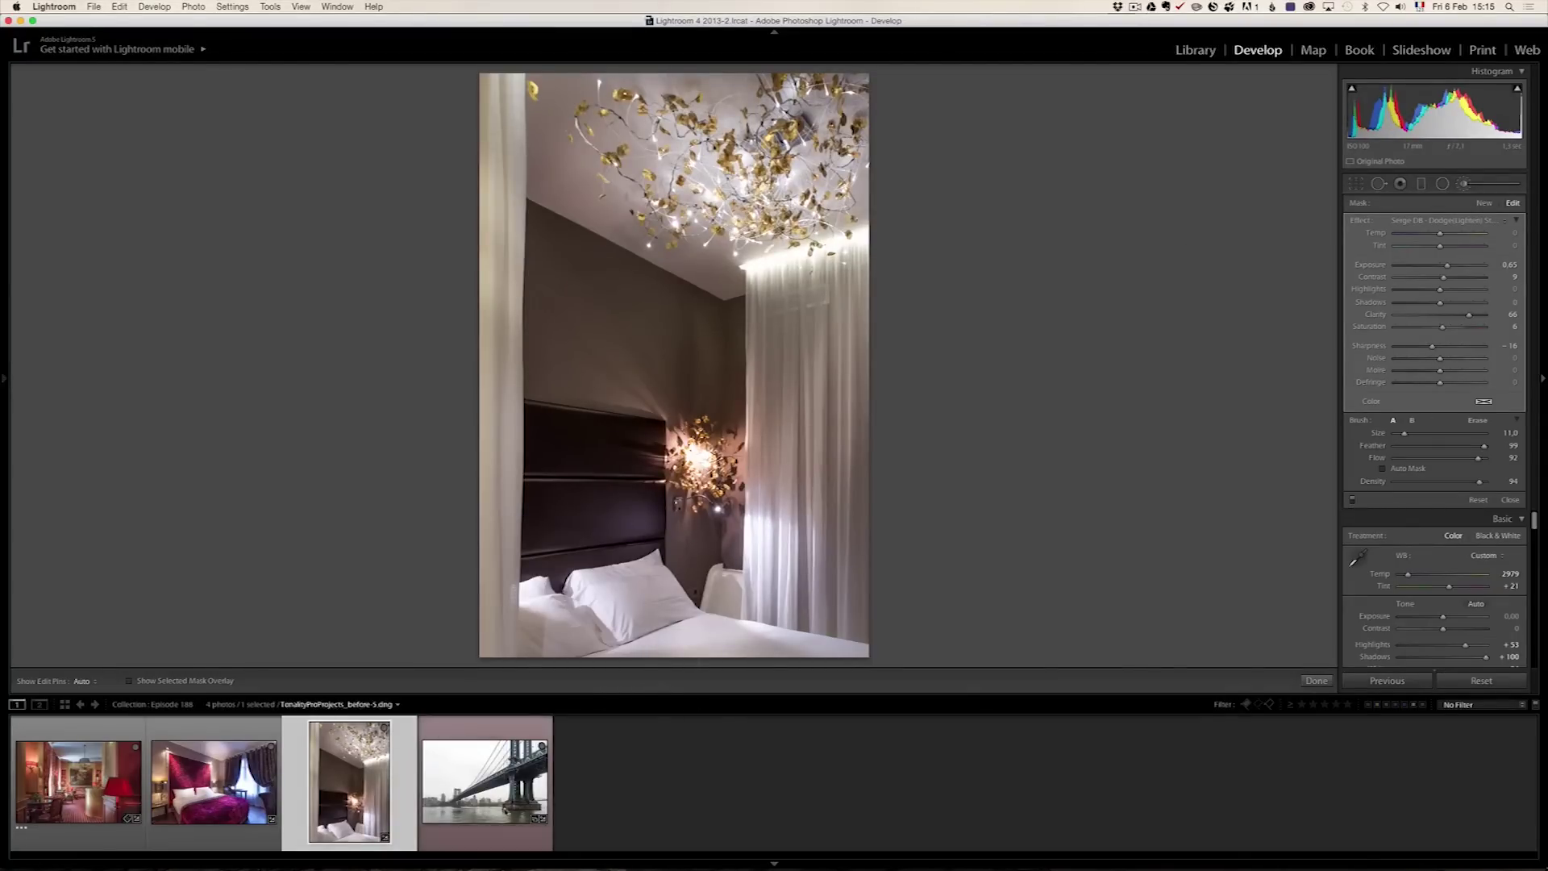
Open the Manhattan Bridge photo zoomed in and set the brush effect to Serge Landscapes - +Fog
click(507, 802)
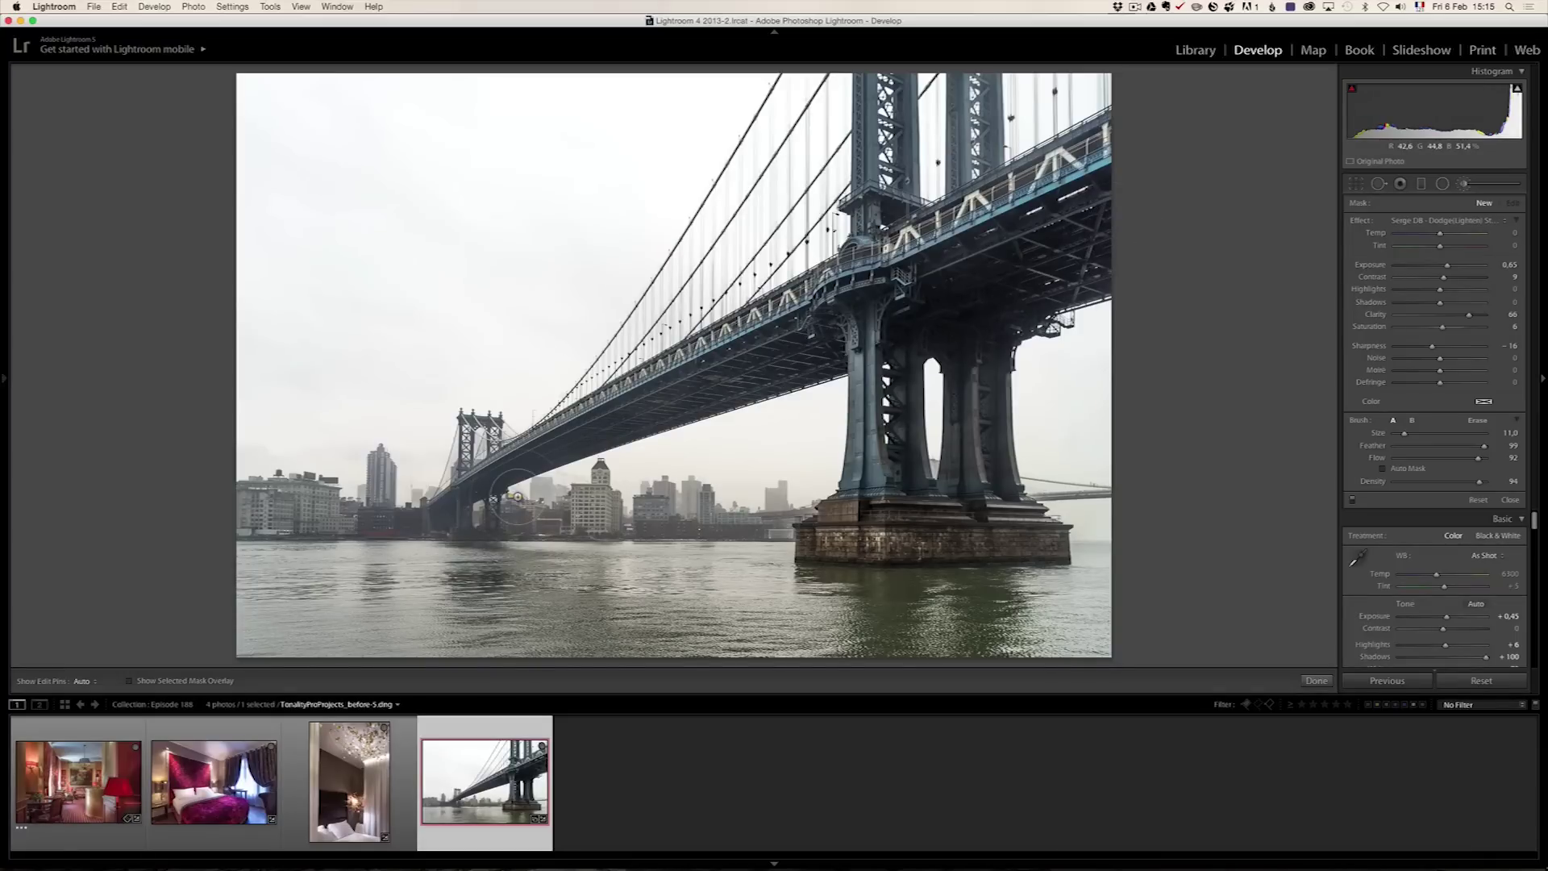
key(z)
click(1460, 221)
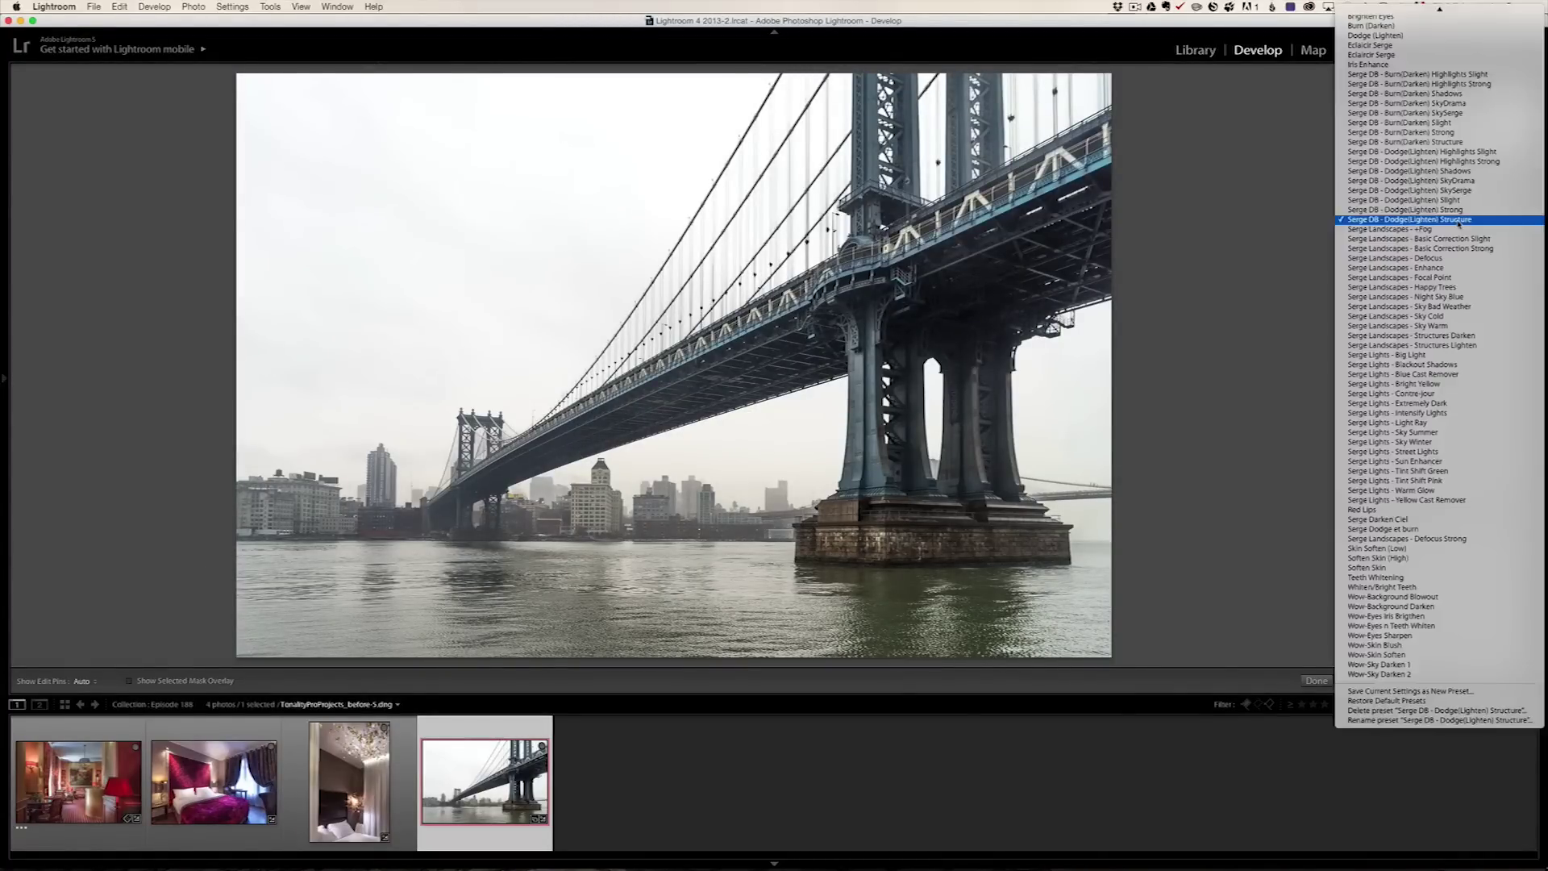
click(1431, 231)
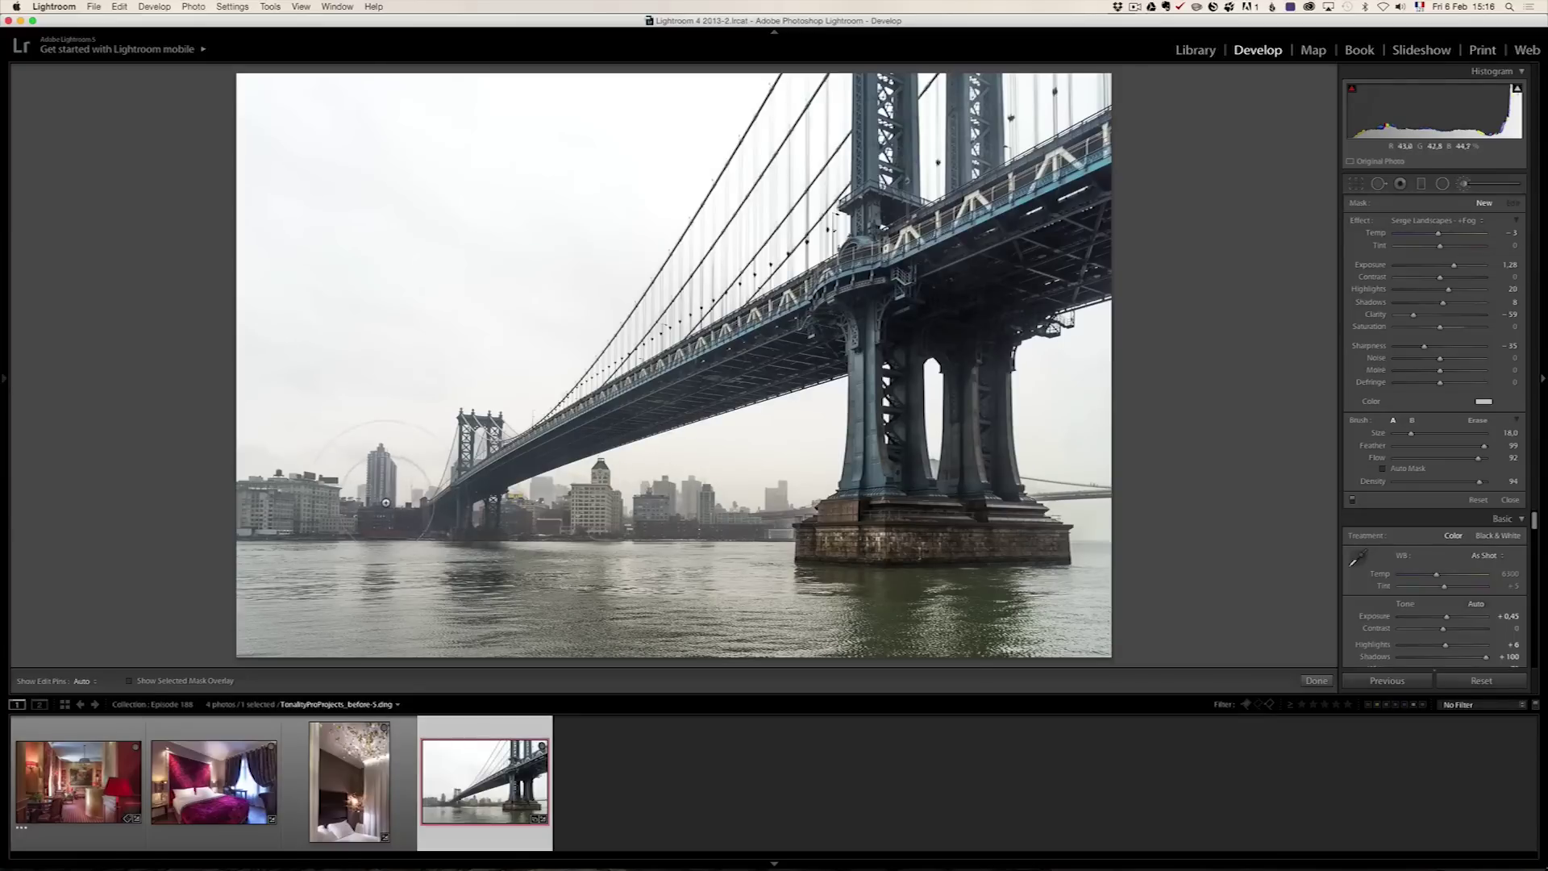
Paint fog over the left buildings, background by the pier, and water up to the skyline, then compare
key(h)
mouse_move(403, 484)
mouse_down()
mouse_move(266, 500)
mouse_move(383, 506)
mouse_move(403, 524)
mouse_move(476, 488)
mouse_move(630, 516)
mouse_move(771, 504)
mouse_up()
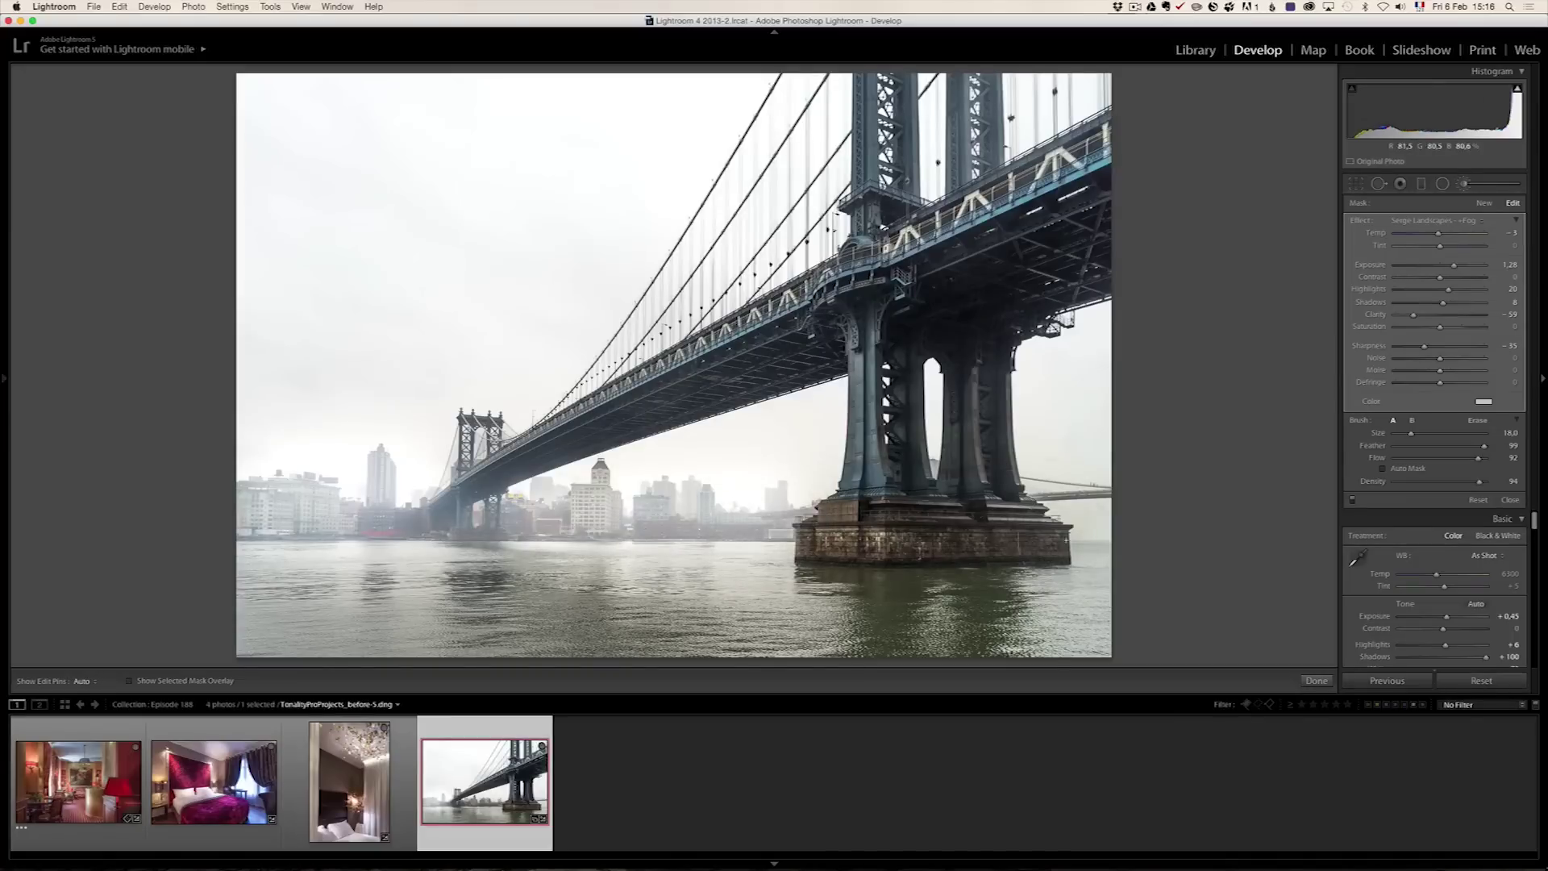
drag(1072, 476, 1073, 629)
mouse_move(901, 619)
mouse_down()
mouse_move(242, 613)
mouse_move(395, 556)
mouse_move(730, 516)
mouse_move(645, 565)
mouse_move(339, 564)
mouse_move(258, 516)
mouse_move(484, 597)
mouse_up()
mouse_move(592, 594)
mouse_down()
mouse_move(718, 525)
mouse_move(742, 484)
mouse_up()
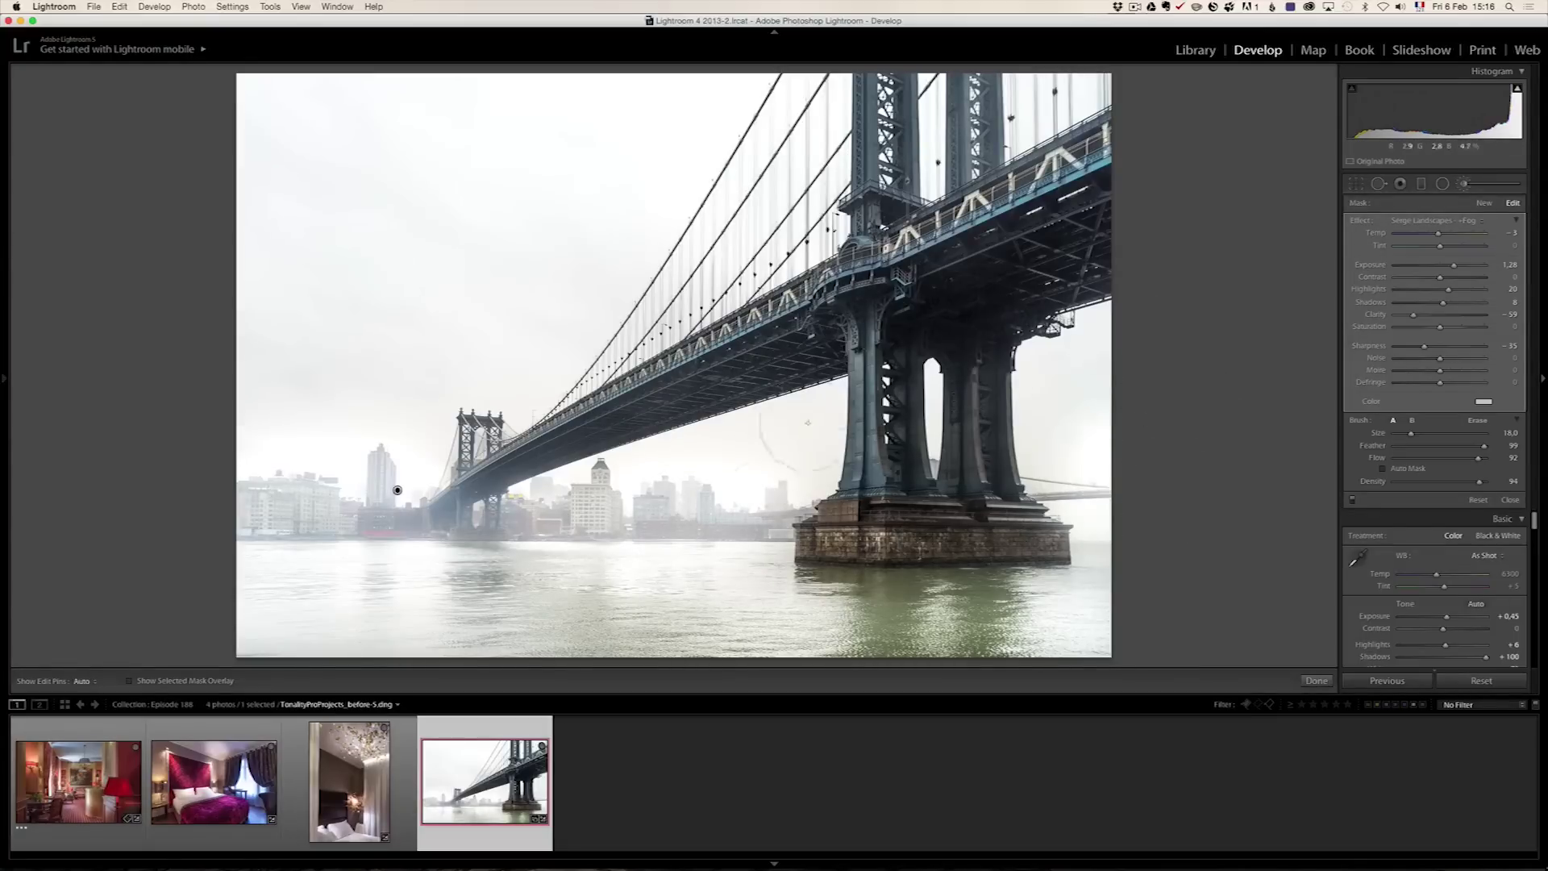
key(h)
click(1353, 501)
click(1354, 501)
key(super+Tab)
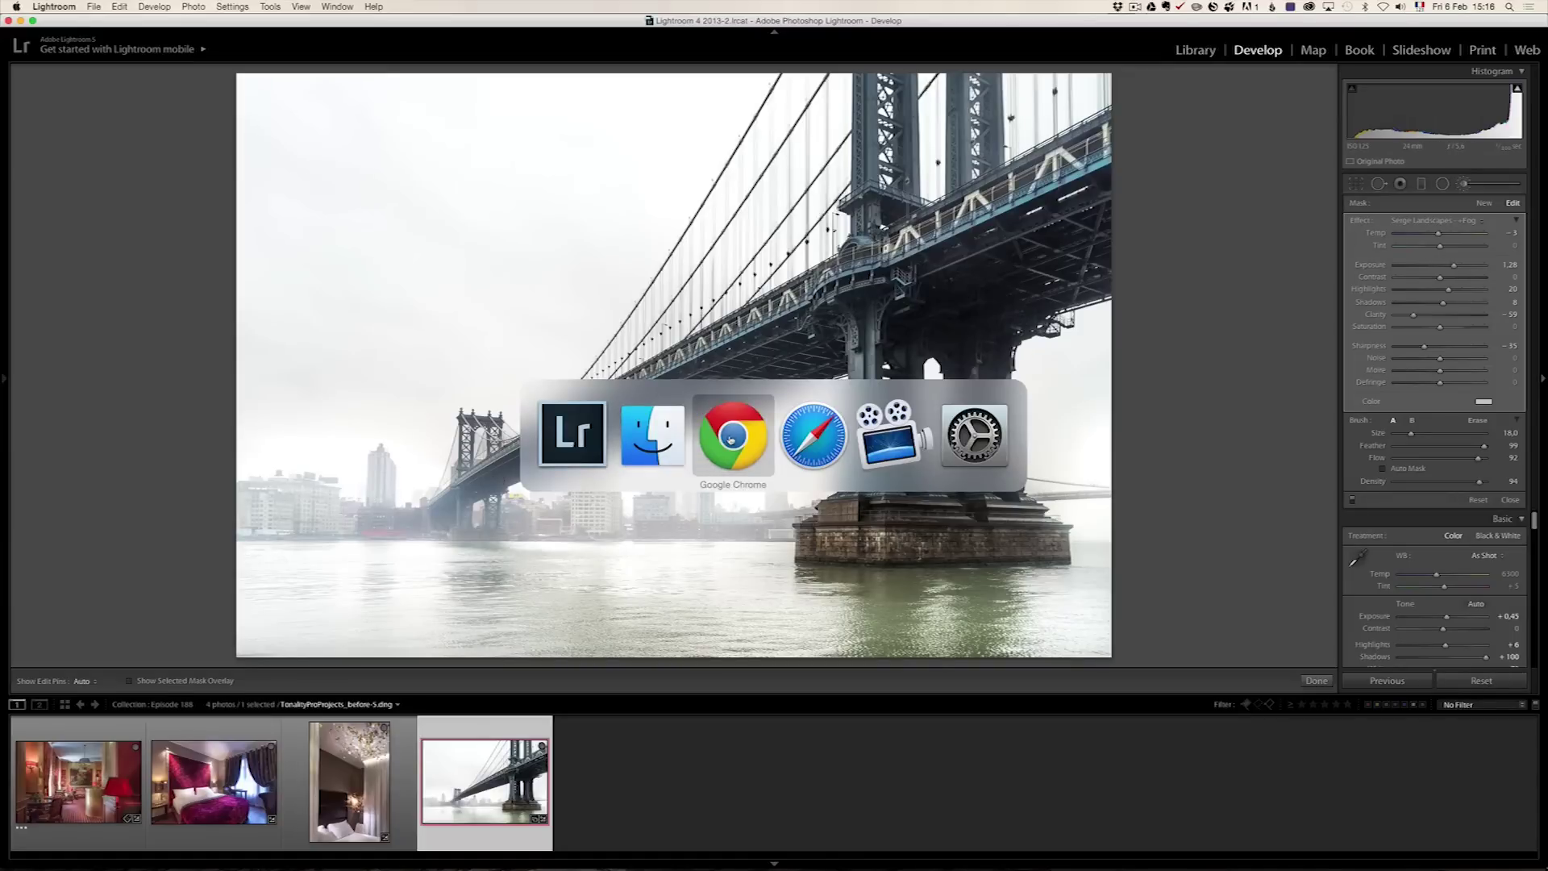
click(578, 444)
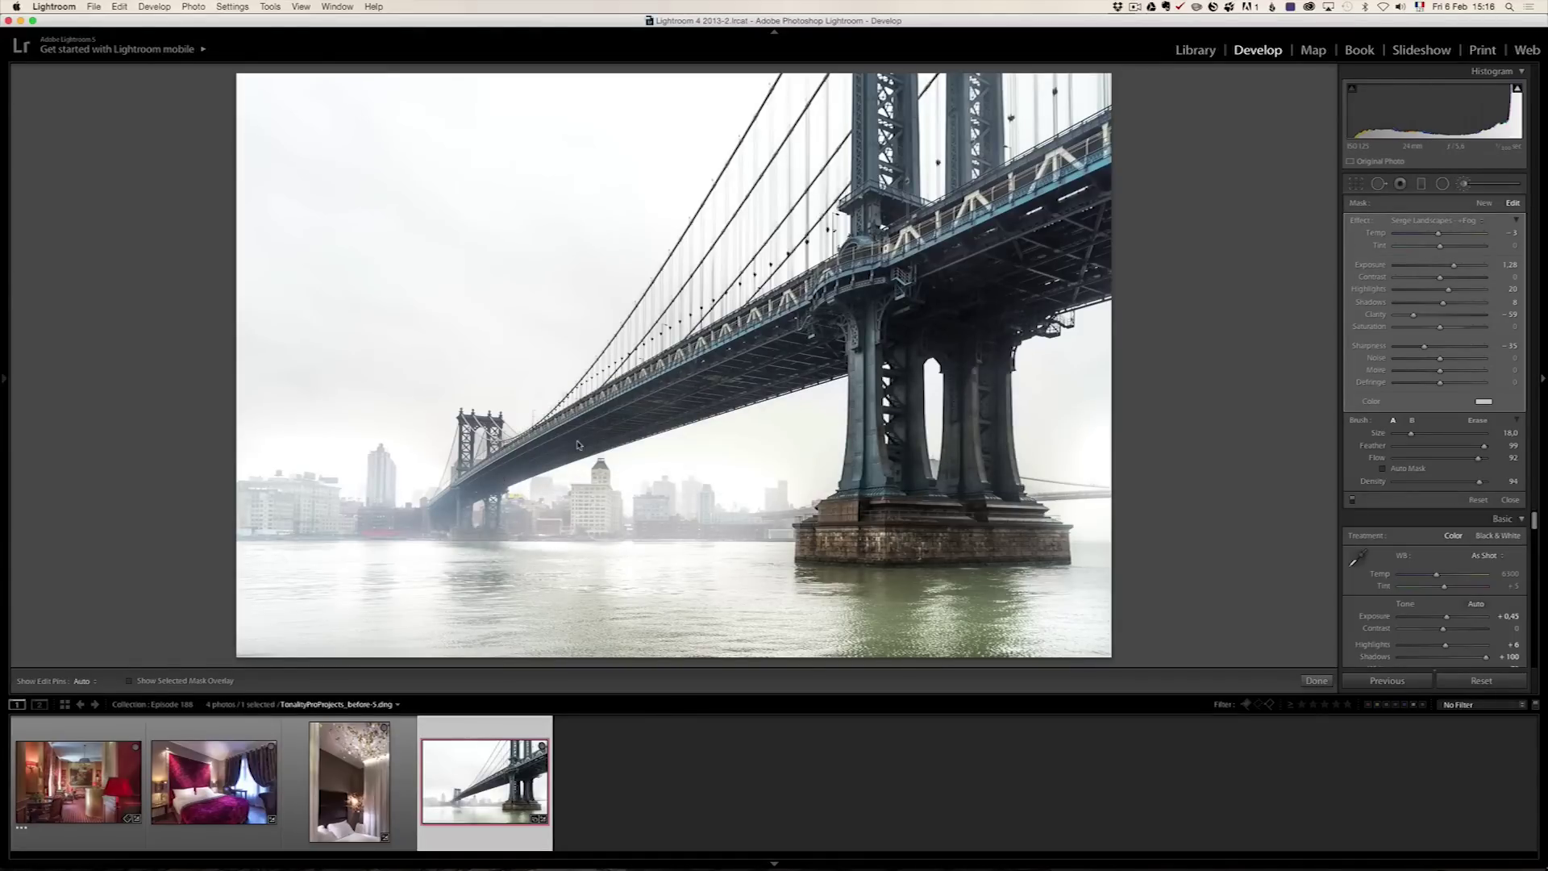